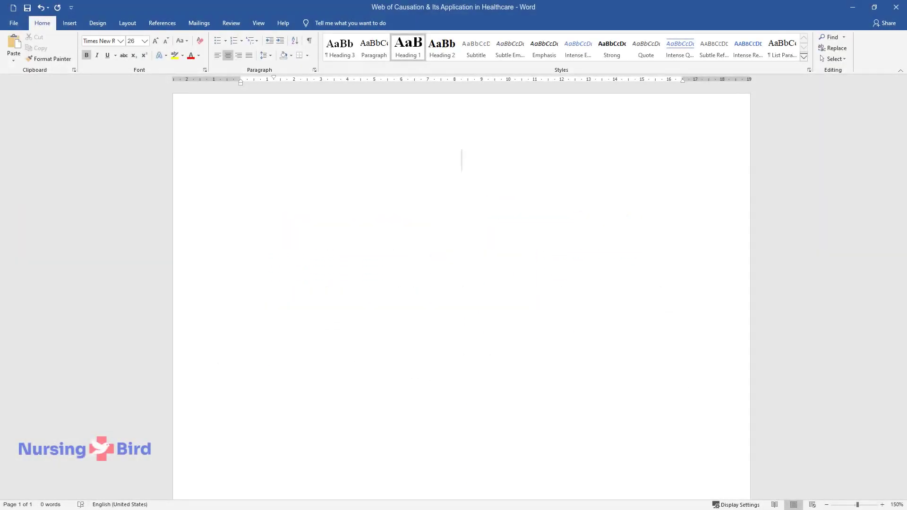
Step: Enter the title 'Web of Causation & Its Application in Healthcare' and the subheading 'Introduction'
text(Web of Causati)
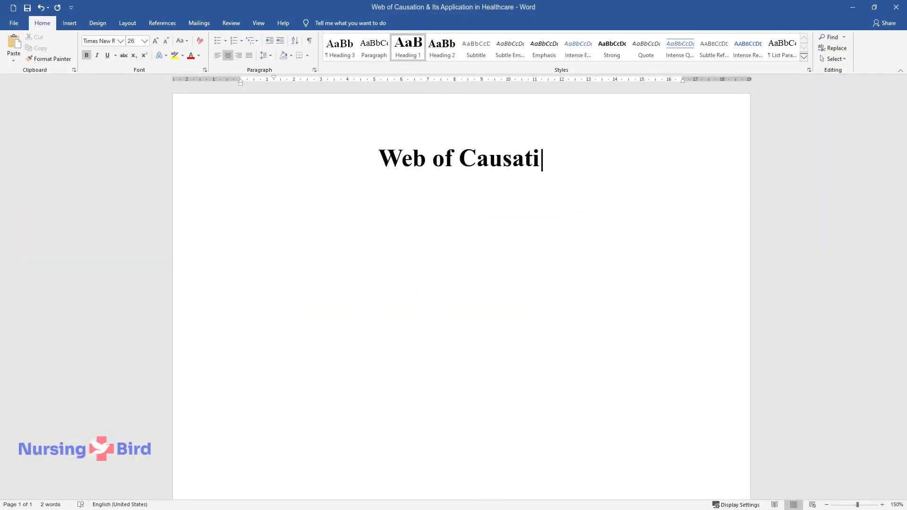
text(on & Its Application in Healthcare)
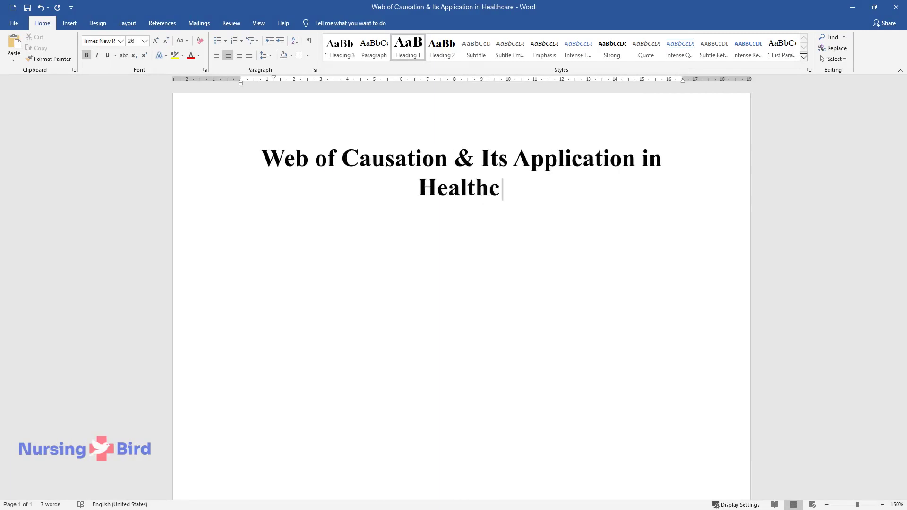
key(Return)
text(Introduction)
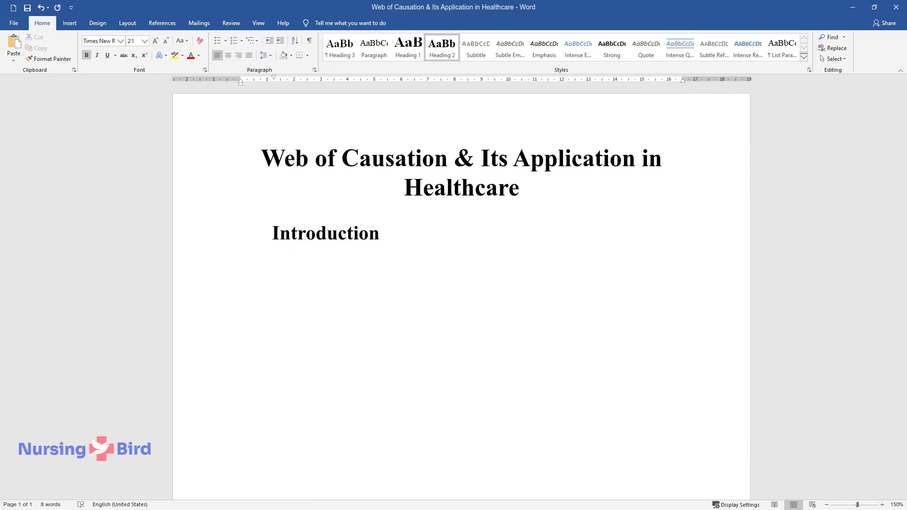
key(Return)
Step: Write the introduction on the web of causation theory, then type the heading 'Web of Causation Model Definition'
text(This sa)
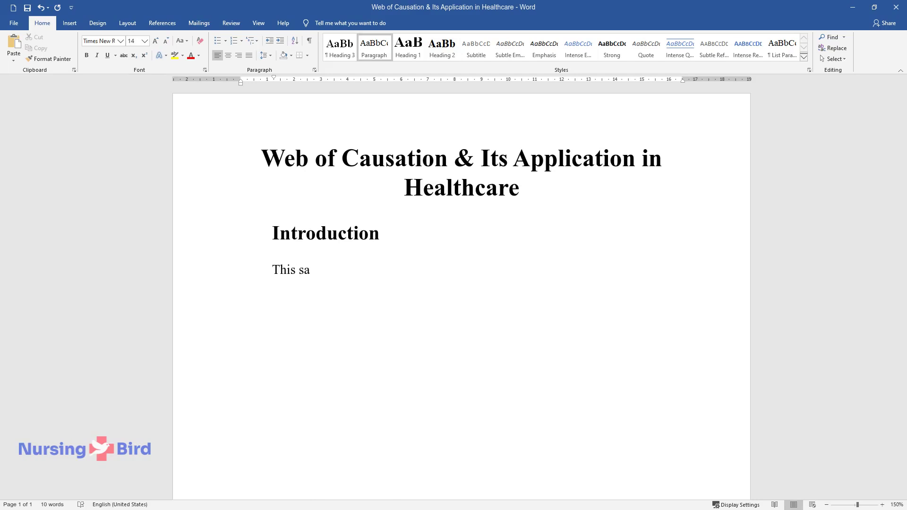
text(mple paper focuses on the web of ca)
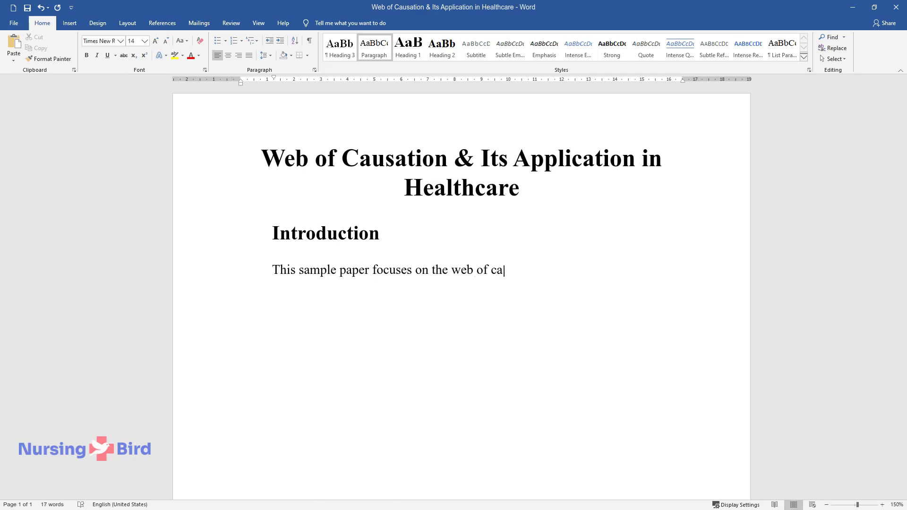
text(usation theory. It looks at how the model is applied in health)
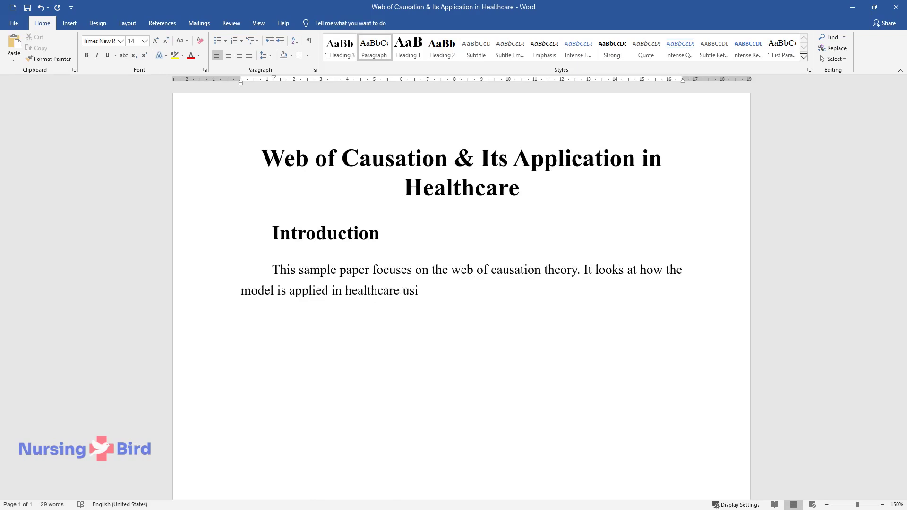
text(care using the example of community partner)
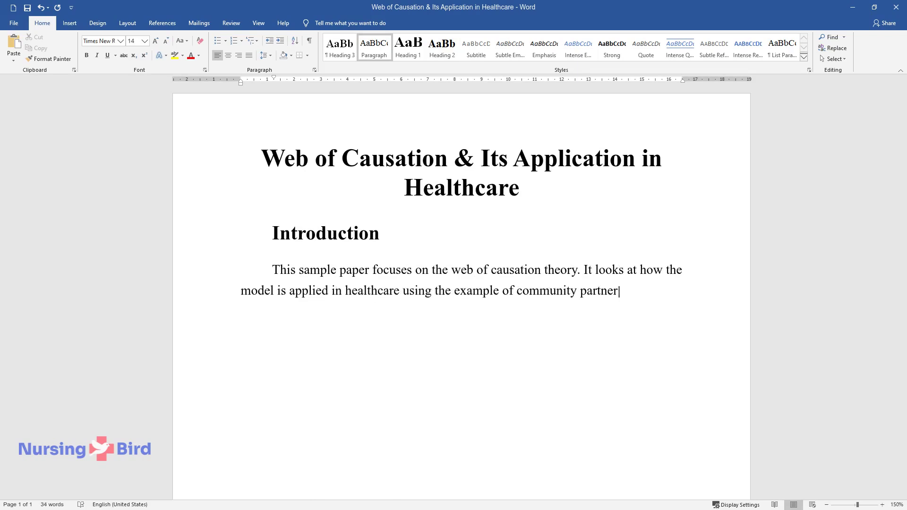
text(ship in the medical system.)
text( The occ)
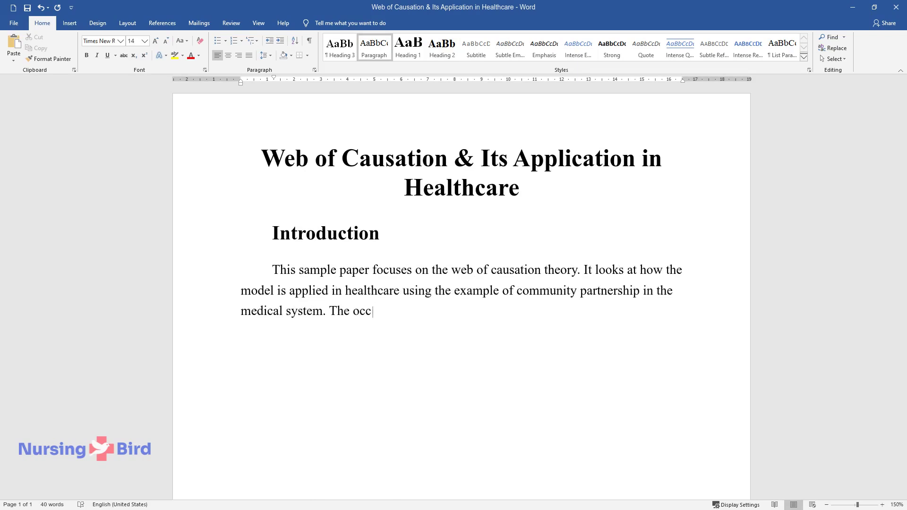
text(urrence of diseases in a community)
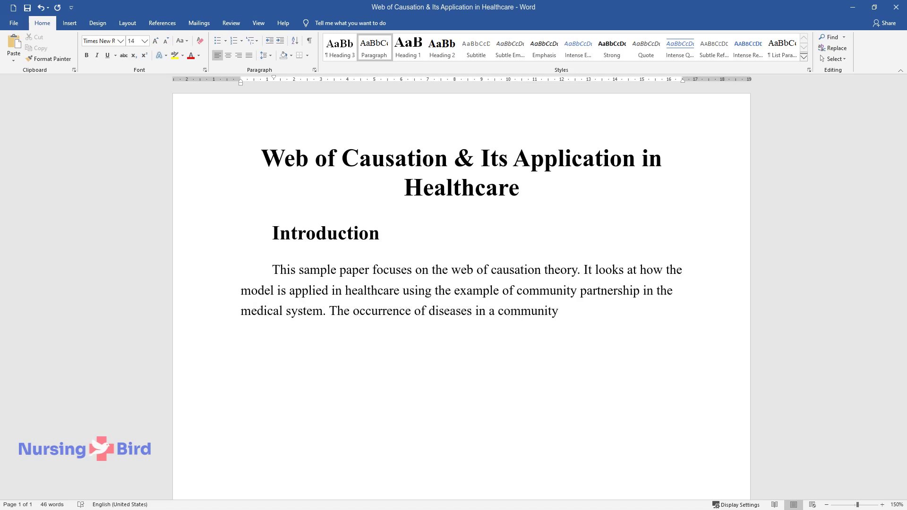
text( is a significant factor in the gen)
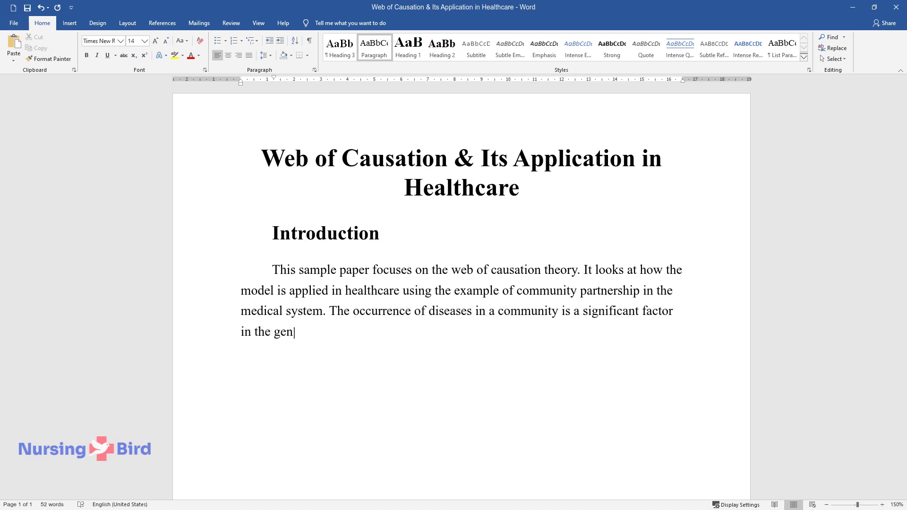
text(eral well-being of that community. I)
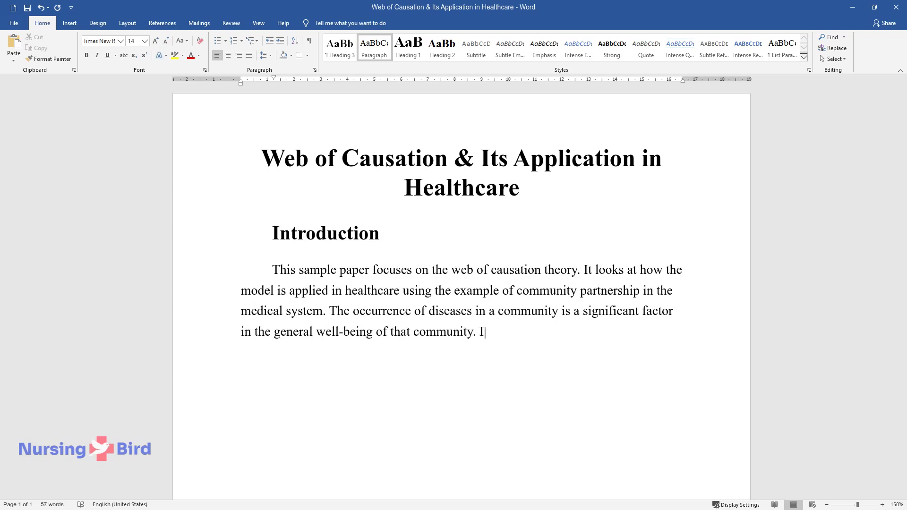
text(n the past, public health and nursi)
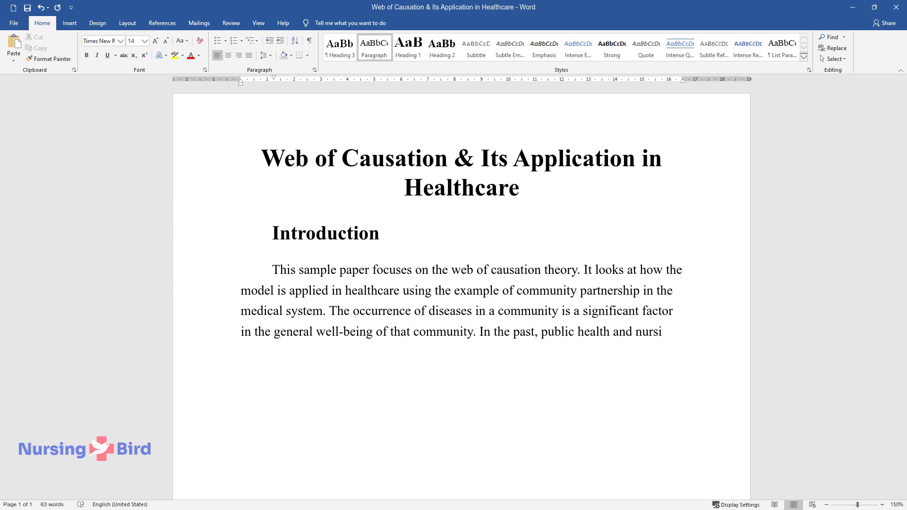
text(ng practice discovered that disease)
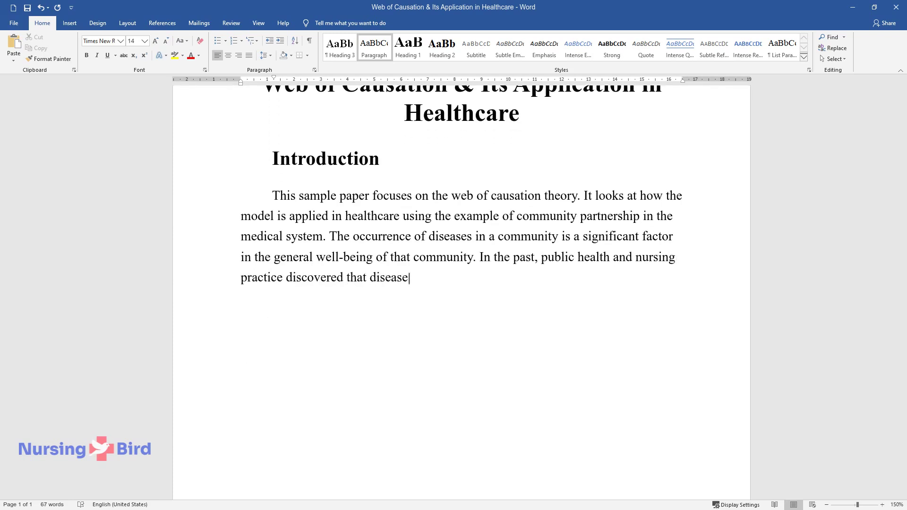
text(s were caused by microorganisms and)
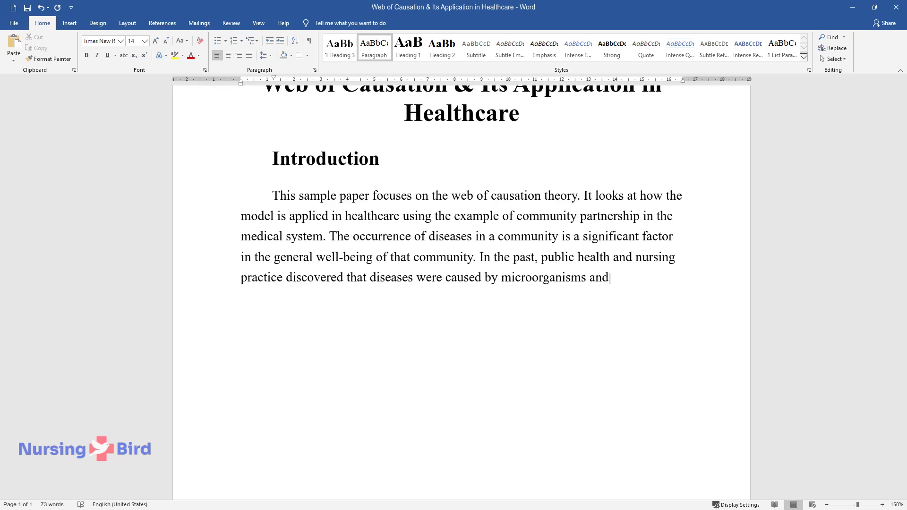
text( developed the germ theory. However,)
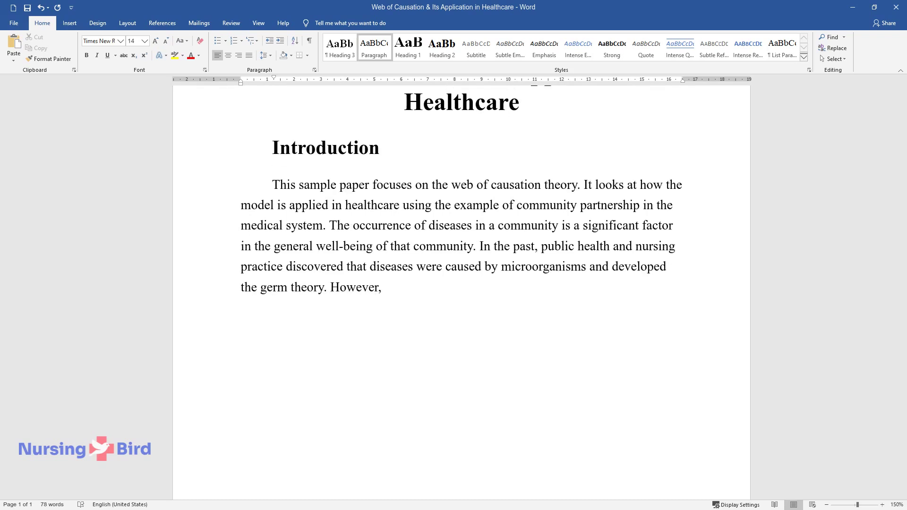
text( this theory faced a snag when it w)
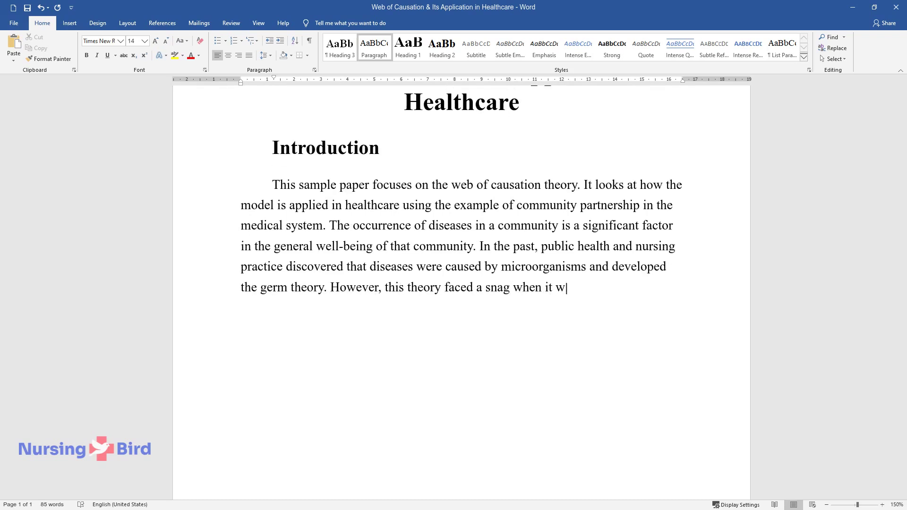
text(as discovered that diseases could be caused)
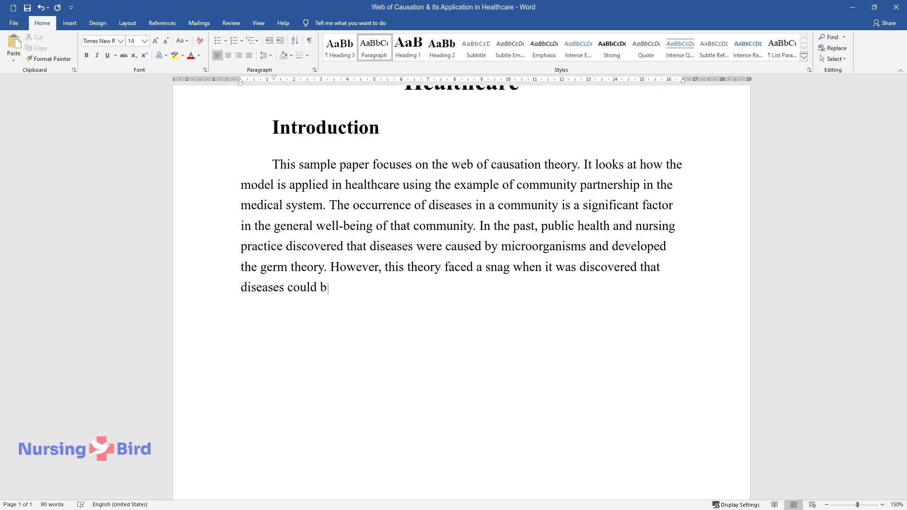
text( by an array of factors yet)
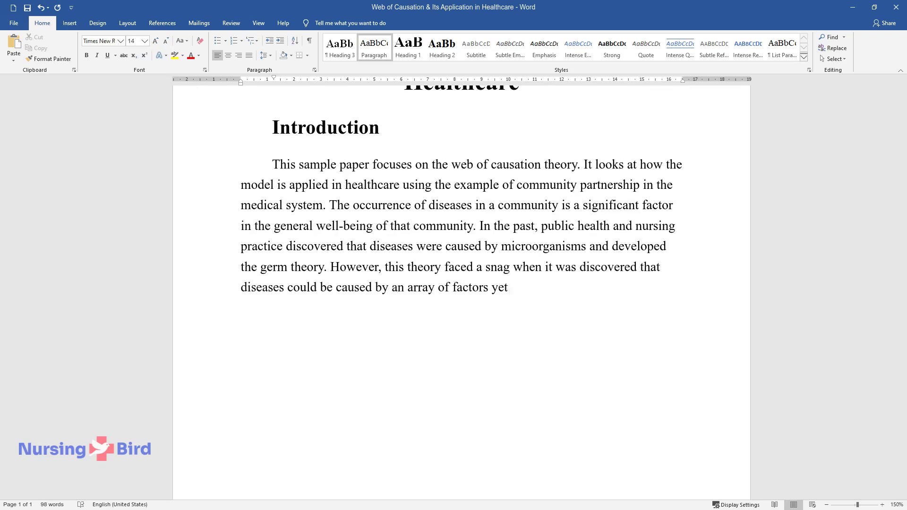
text( this one focused on a single cause. Using a single cause fac)
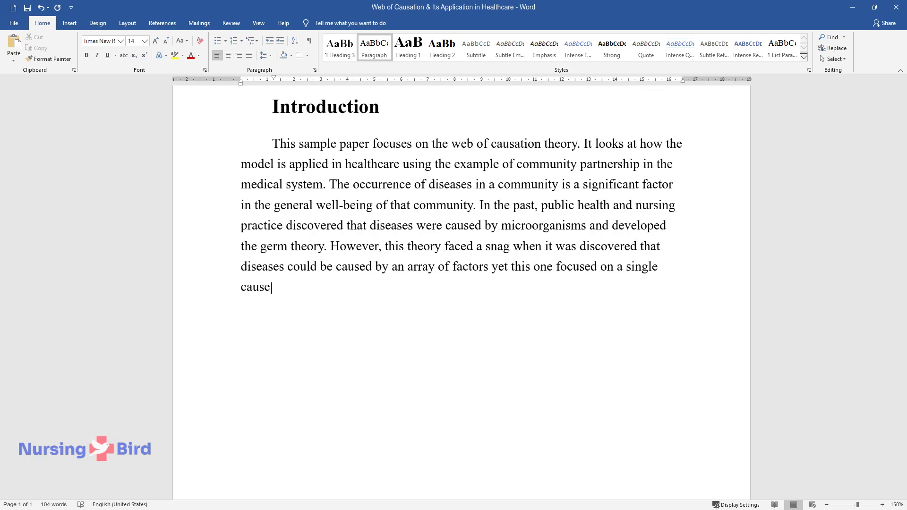
text(tor seeme)
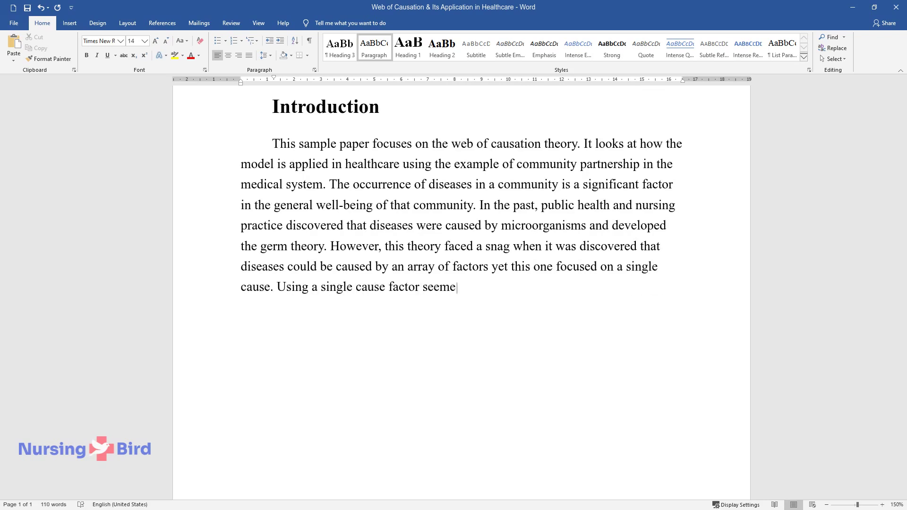
text(d very detrimental because it would)
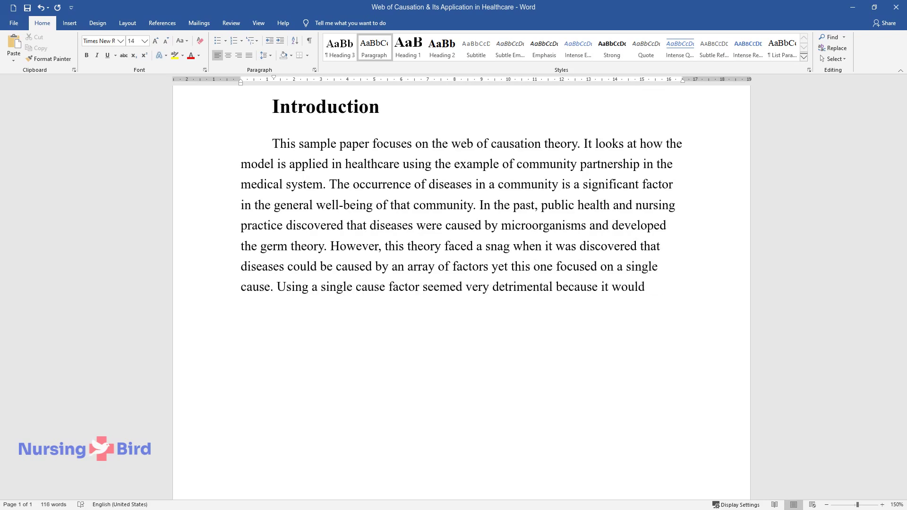
text( end up causing treatment of the sy)
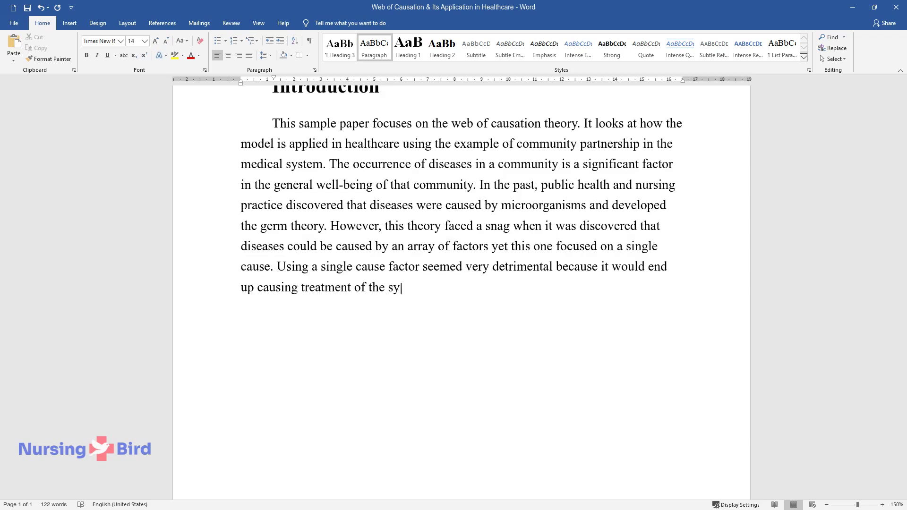
text(mptom rather than the cause of the )
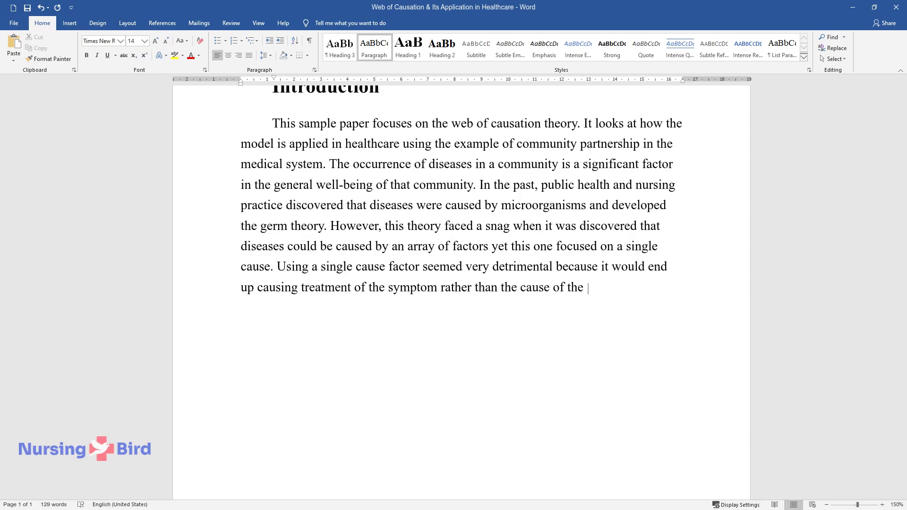
text(disease. The classic epidemiology c)
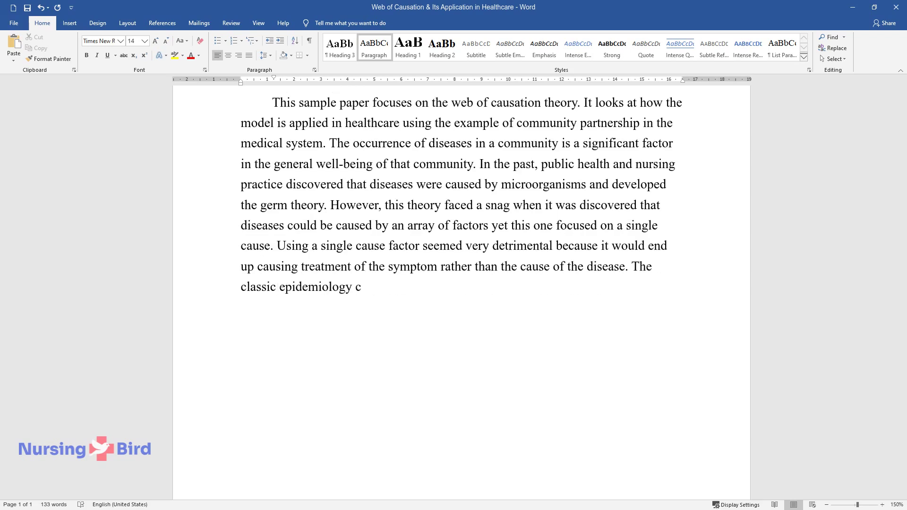
text(oncept was developed to offer a bet)
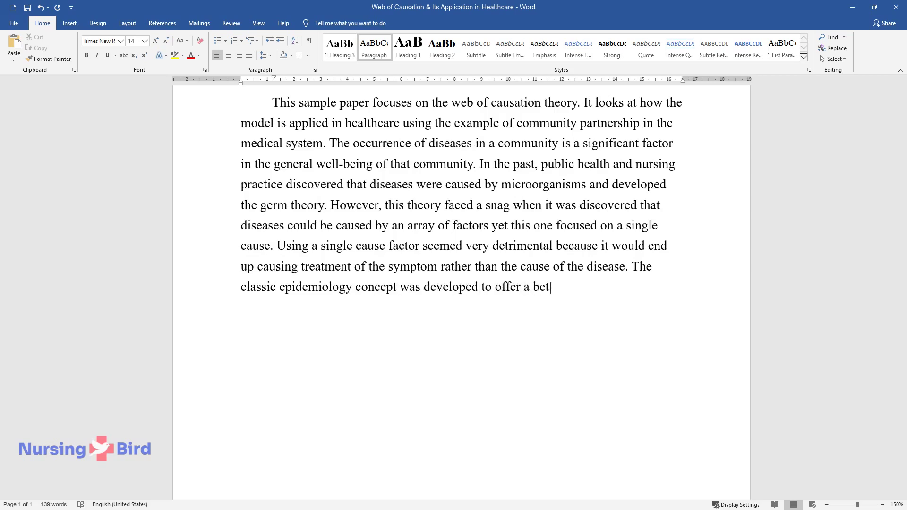
text(ter understanding of the complicate)
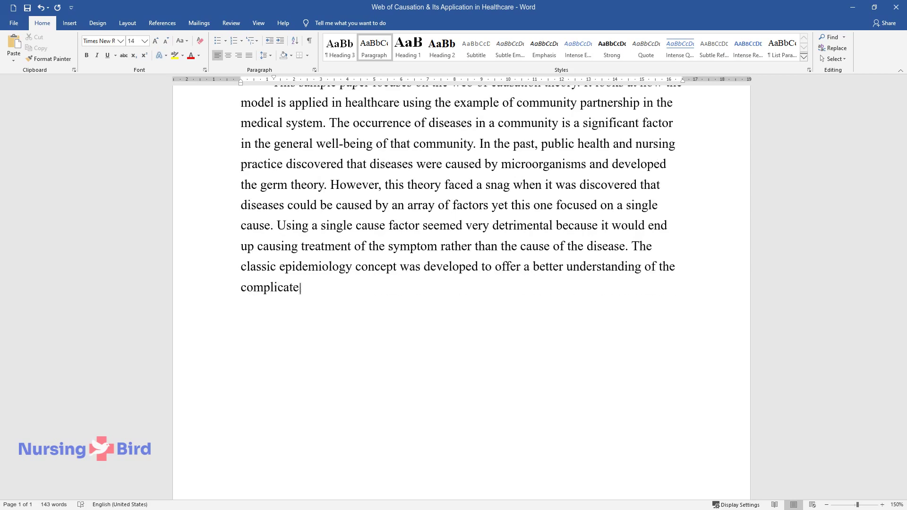
text(d disease causation process. Howeve)
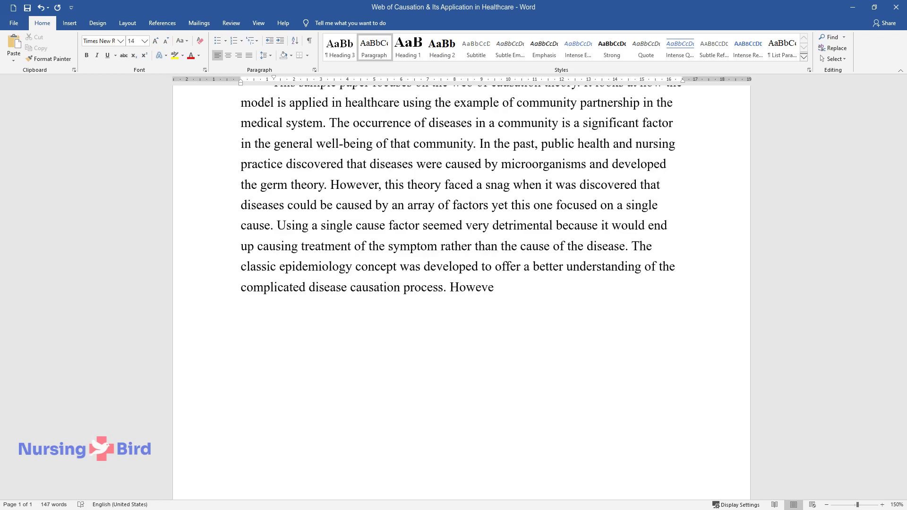
text(r, this model also faced the challen)
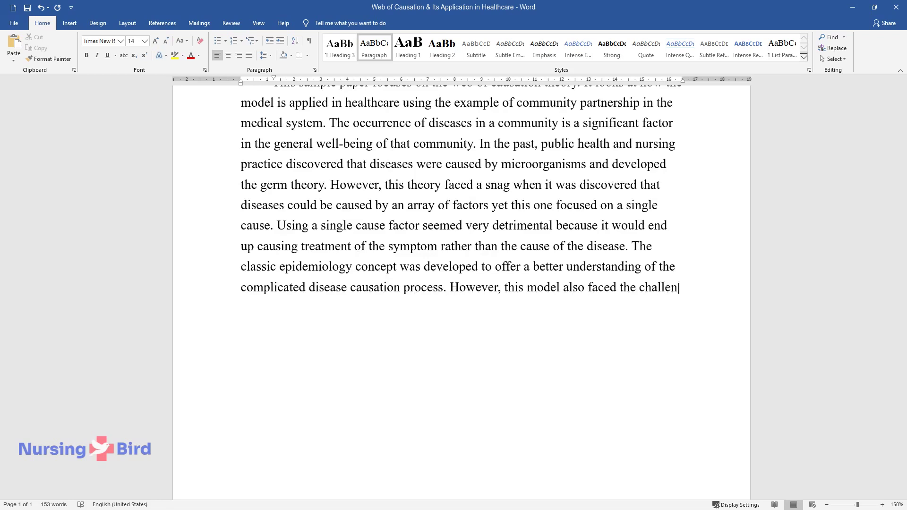
text(ge of addressing only infectious di)
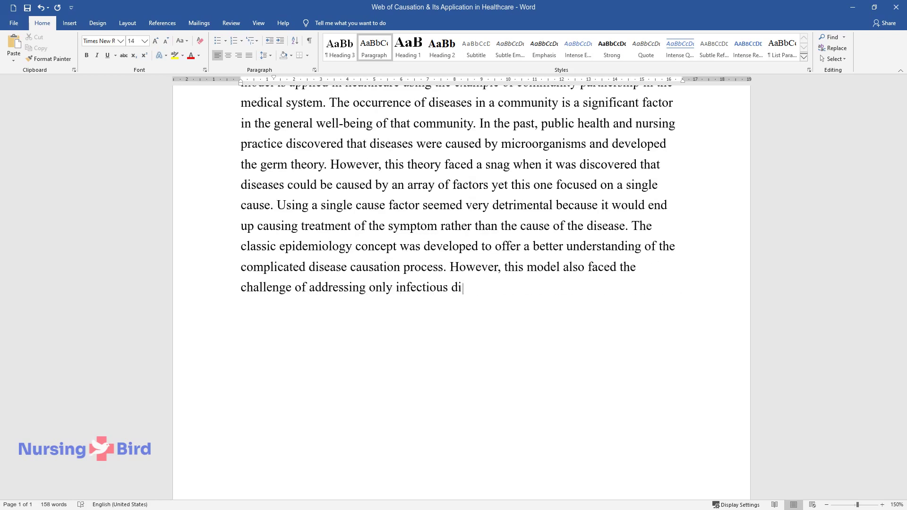
text(seases. Epidemiologists started thi)
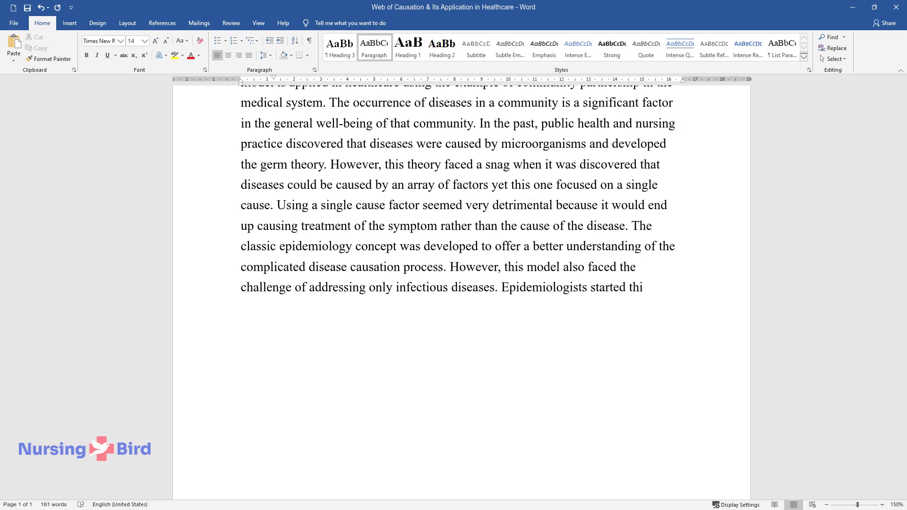
text(nking in terms of chains of causati)
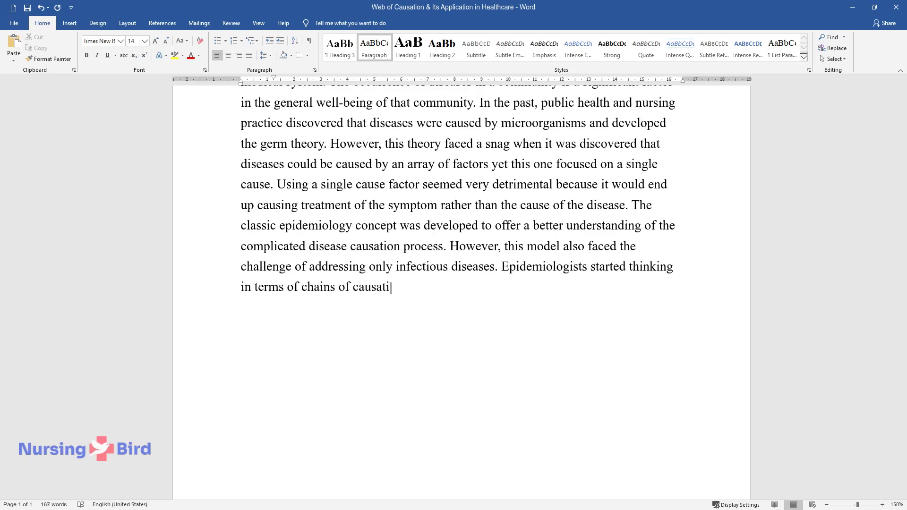
text(on to address the issue of multi-ca)
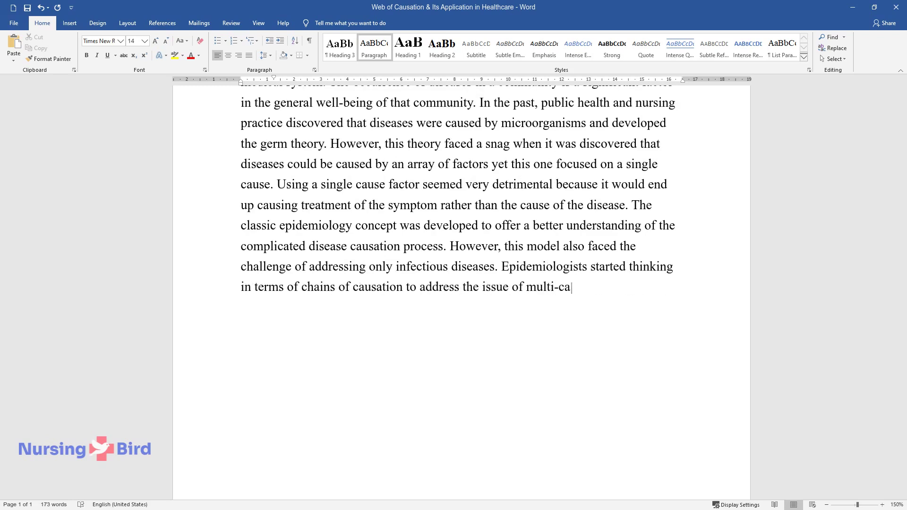
text(usality and this thought later lead)
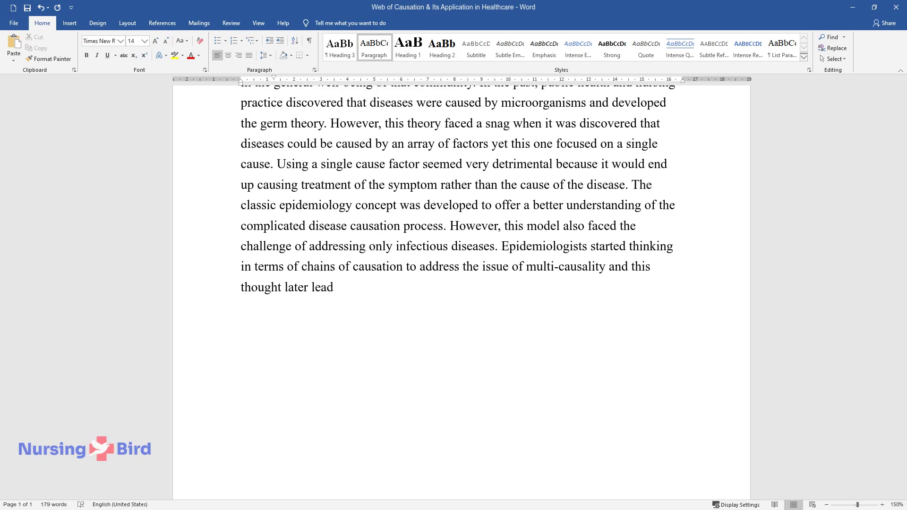
text( to the development of the web of c)
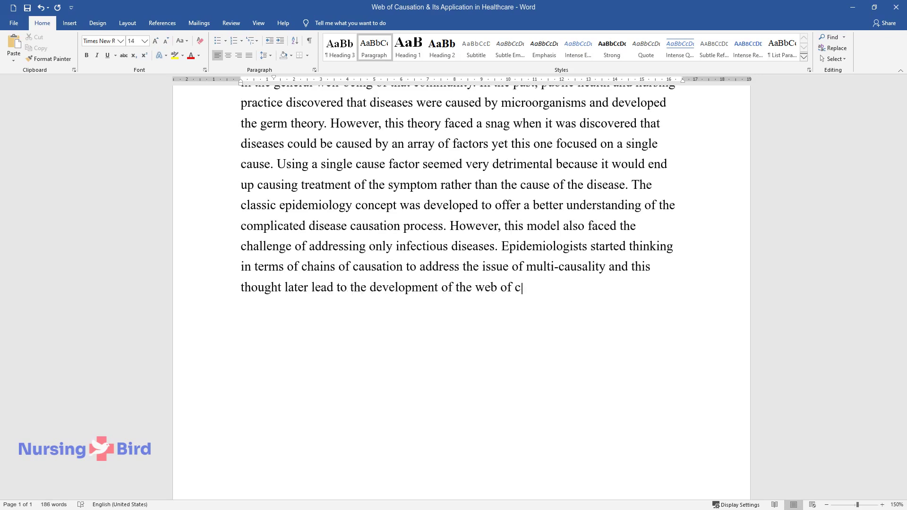
text(ausation in 1960 because the 'chain)
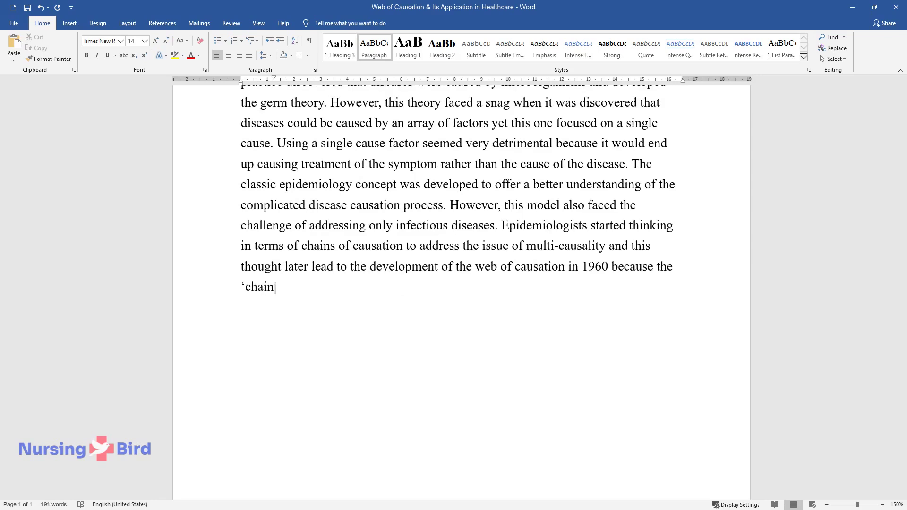
text(' was so simple. The web of causation is the)
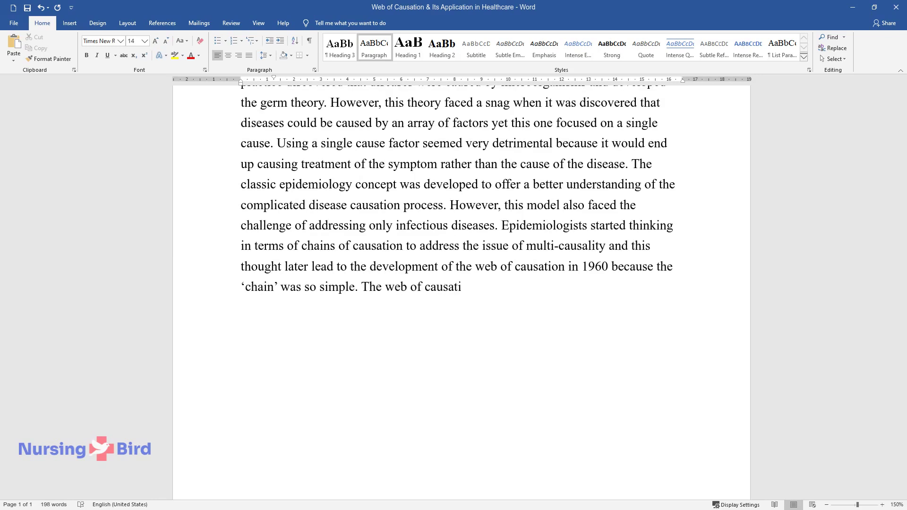
text( interrelationship of seve)
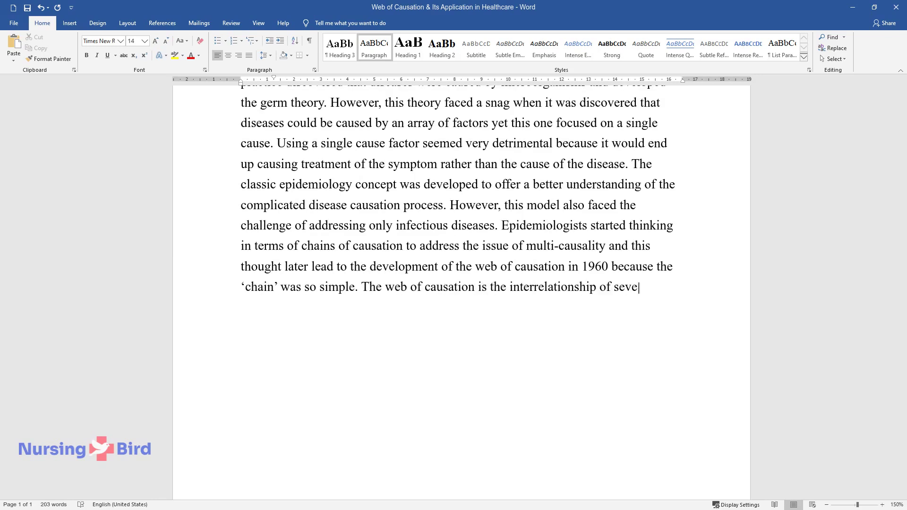
text(ral disease-causing or risk factors )
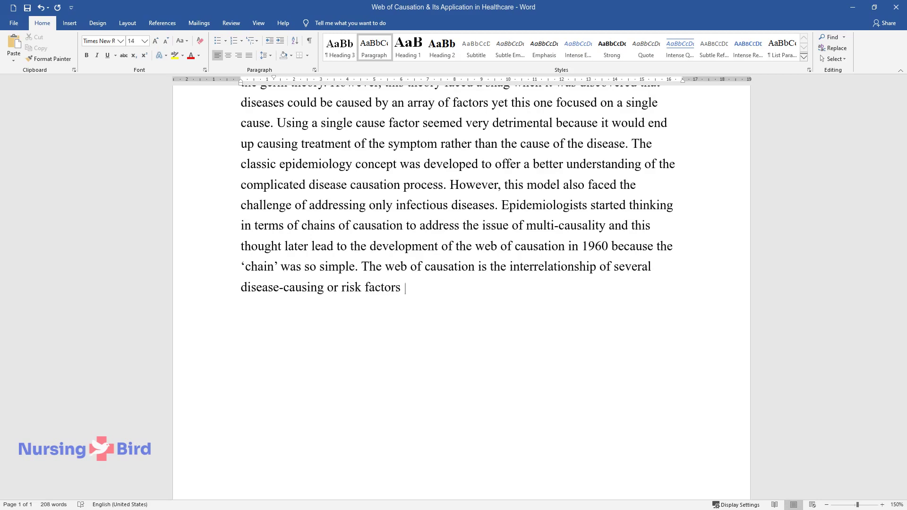
text(that contribute to leading to a spe)
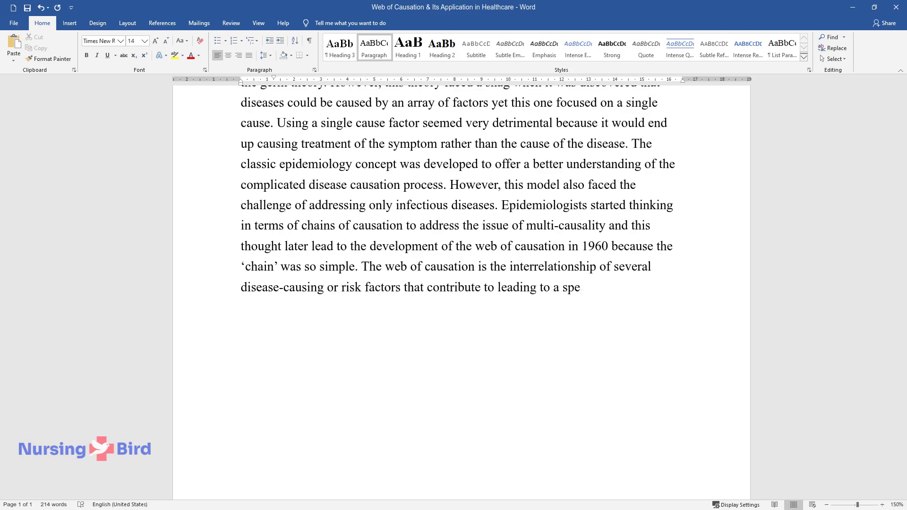
text(medical condition.)
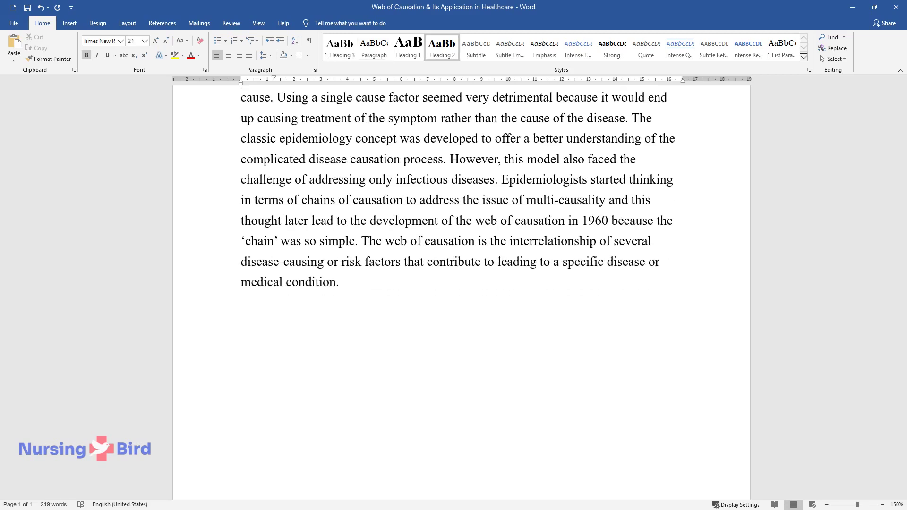
key(Return)
text(Web of Causa)
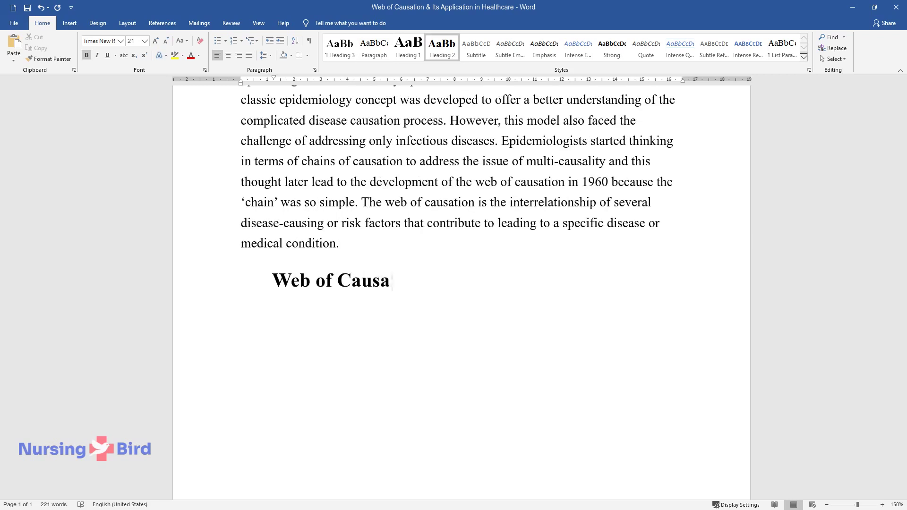
text(tion Model Definition)
Step: Write the definition paragraph on how the web connects interrelated etiological causes of illness
key(Return)
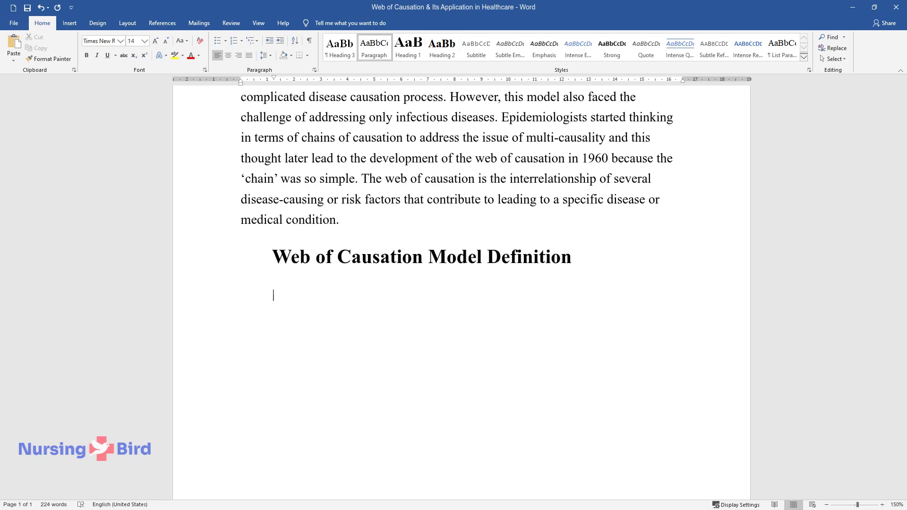
text(The concept of the)
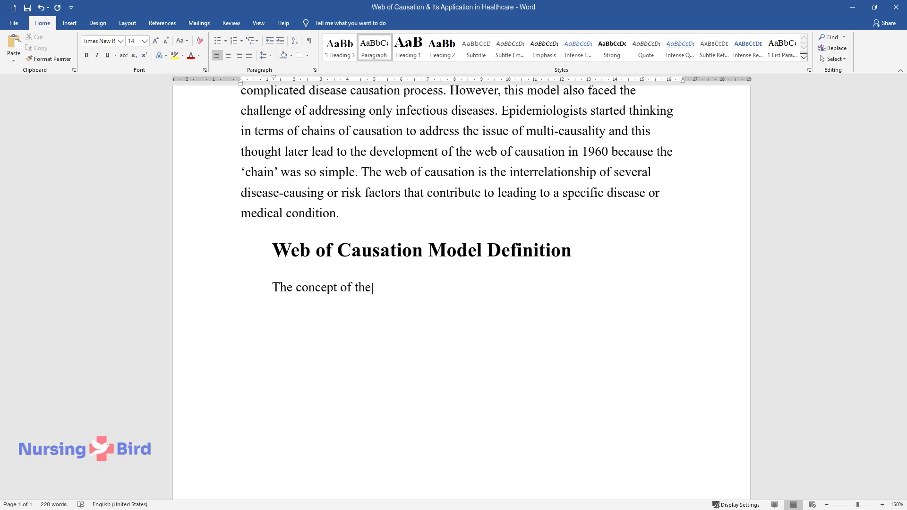
text( web of causation is a unique model o)
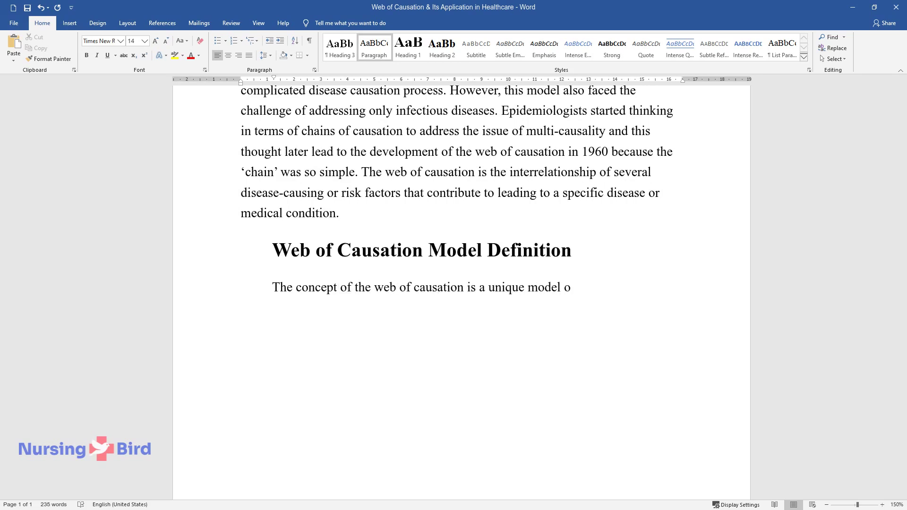
text(f understanding the causes of a medi)
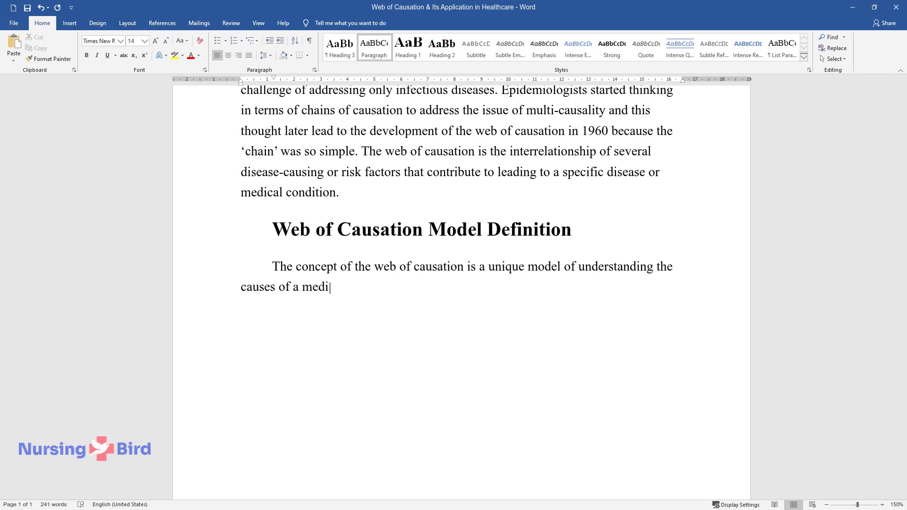
text(cal condition in a community becaus)
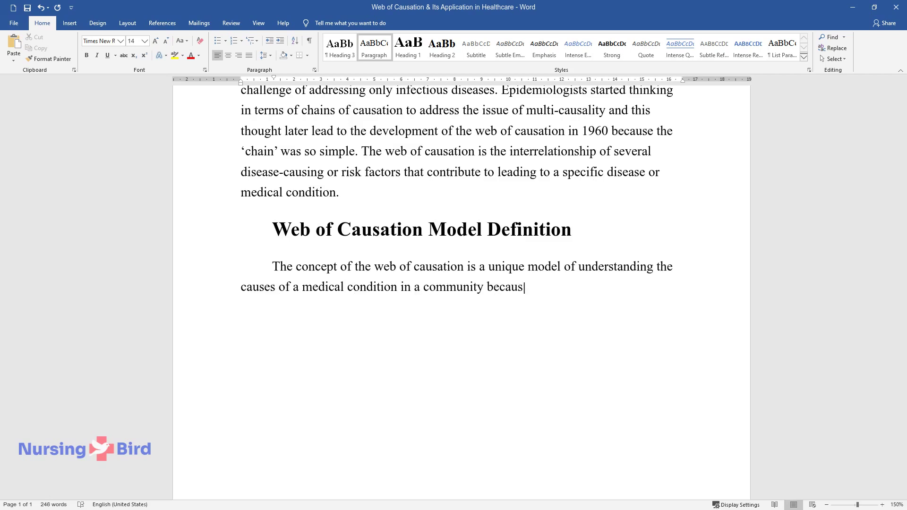
text(e it addresses the specific relation)
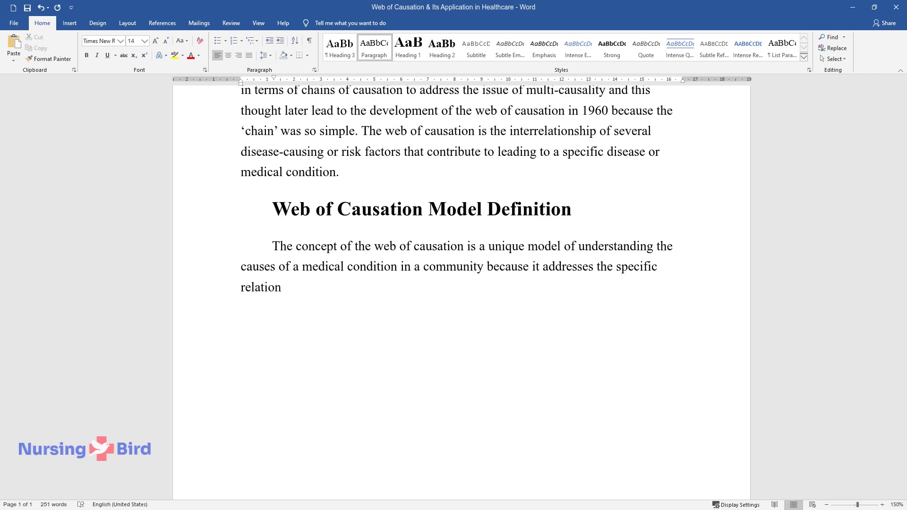
text(ships that the victim has with the p)
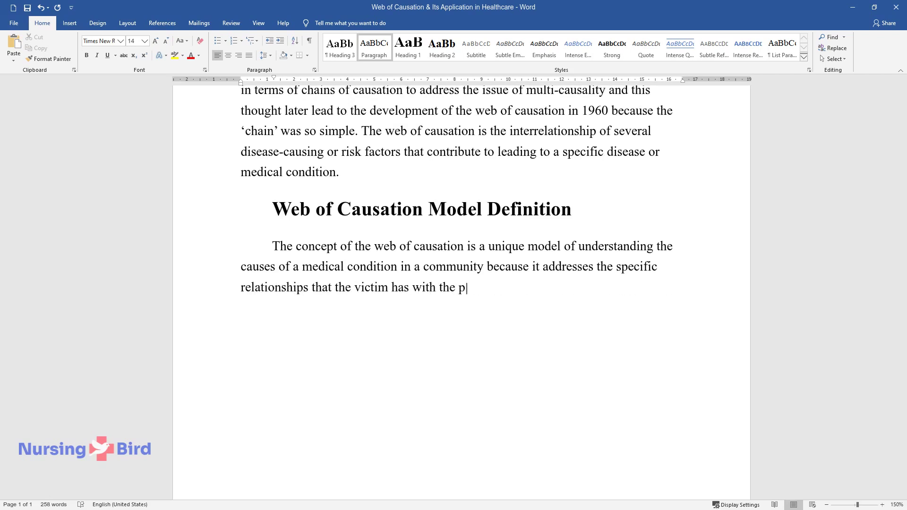
text(ossible causes. An example is the re)
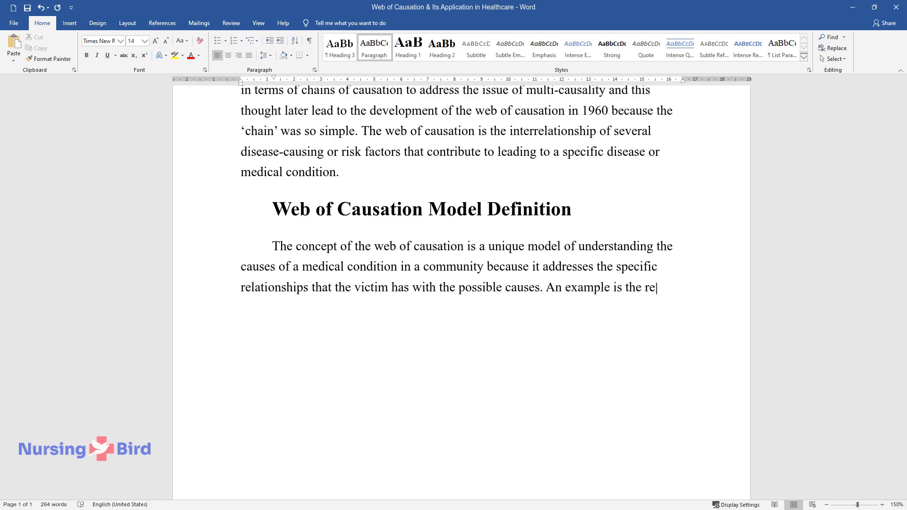
text(lationships that exist between psyc)
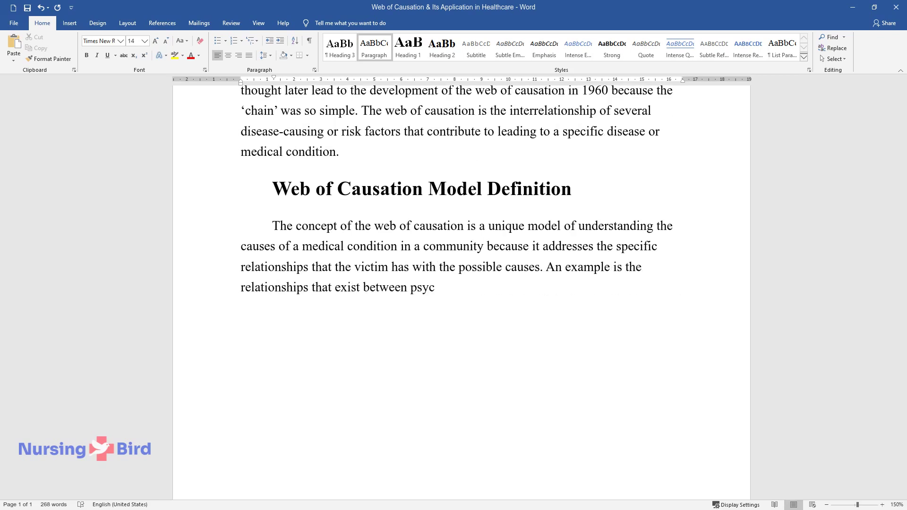
text(hological problems and social stress)
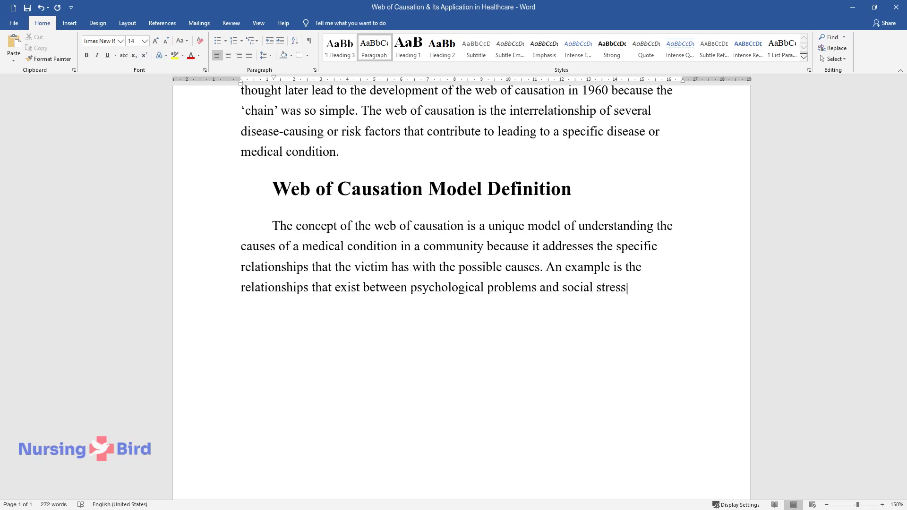
text(ors. The two factors could be connec)
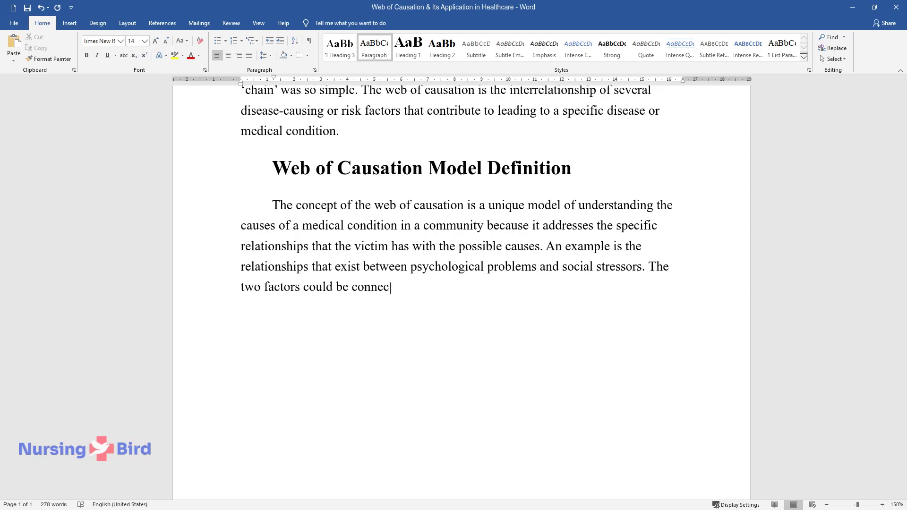
text(ted in several ways that all interr)
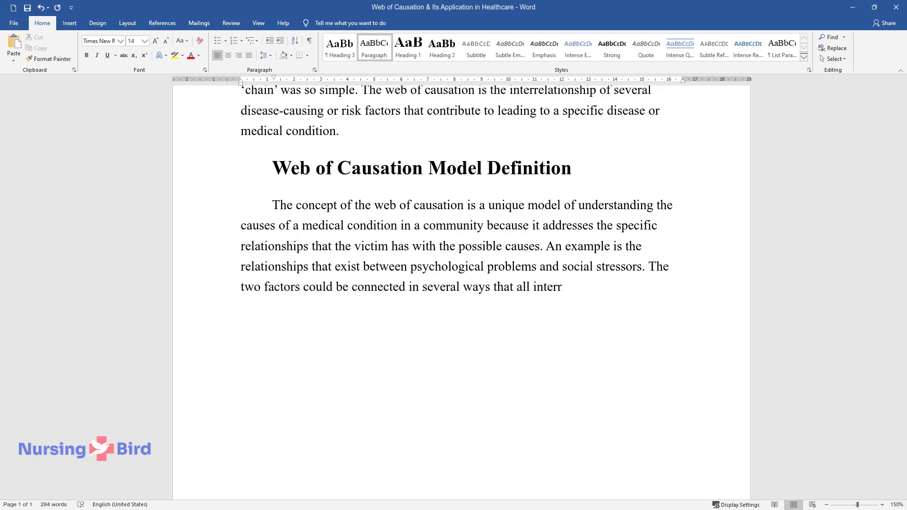
text(elate in a manner that clearly shows)
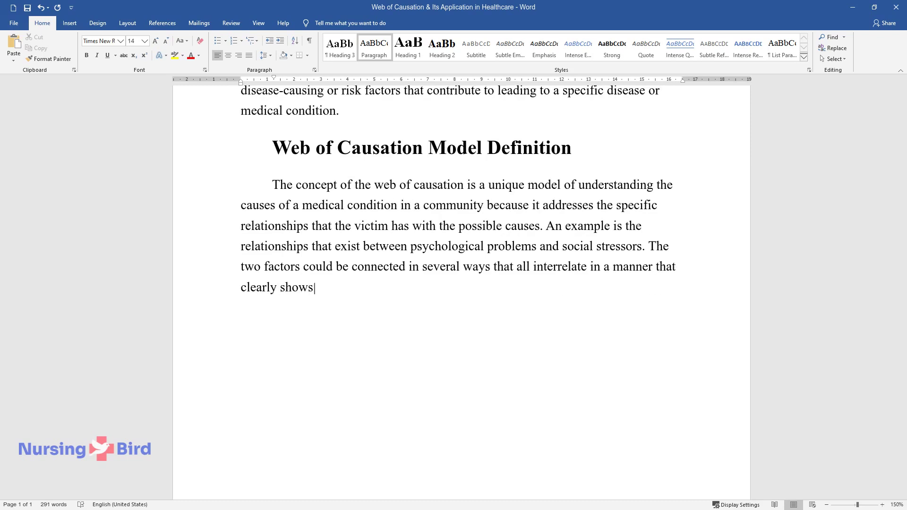
text( that these factors cause the proble)
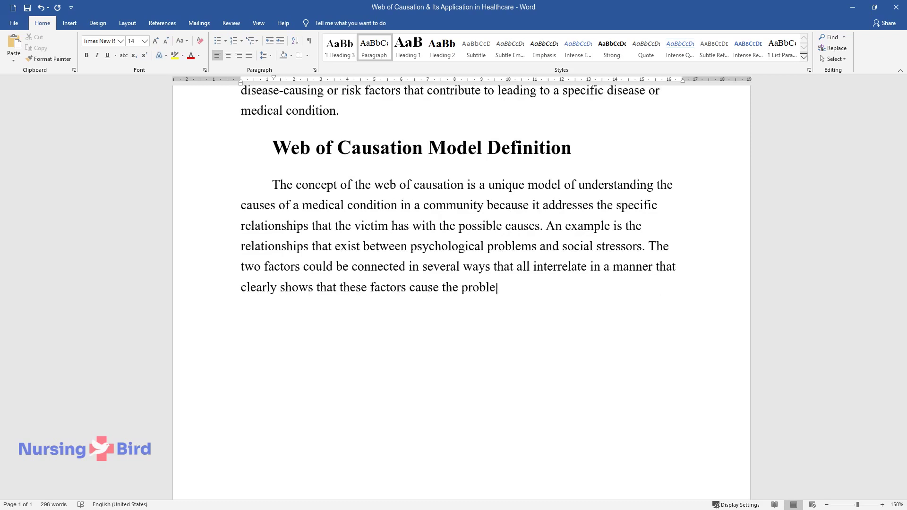
text(m. Only a web can depict the interre)
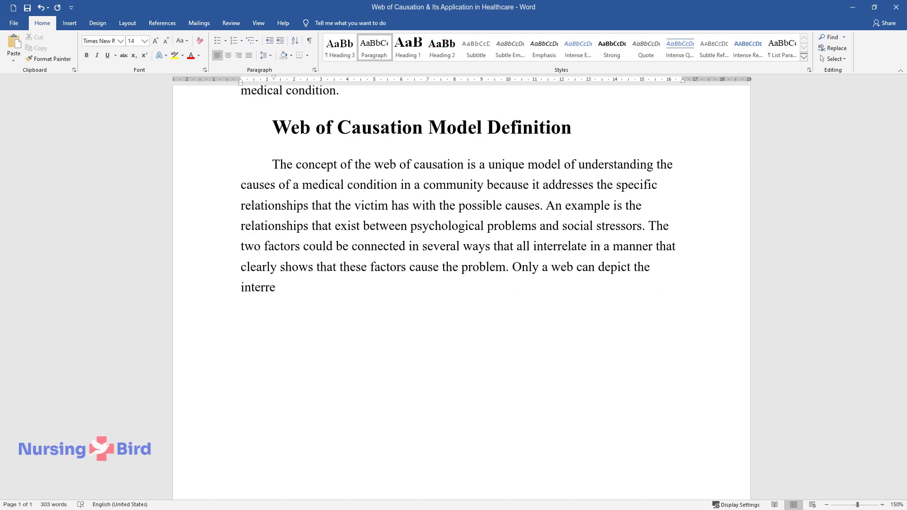
text(lationships especially connecting e)
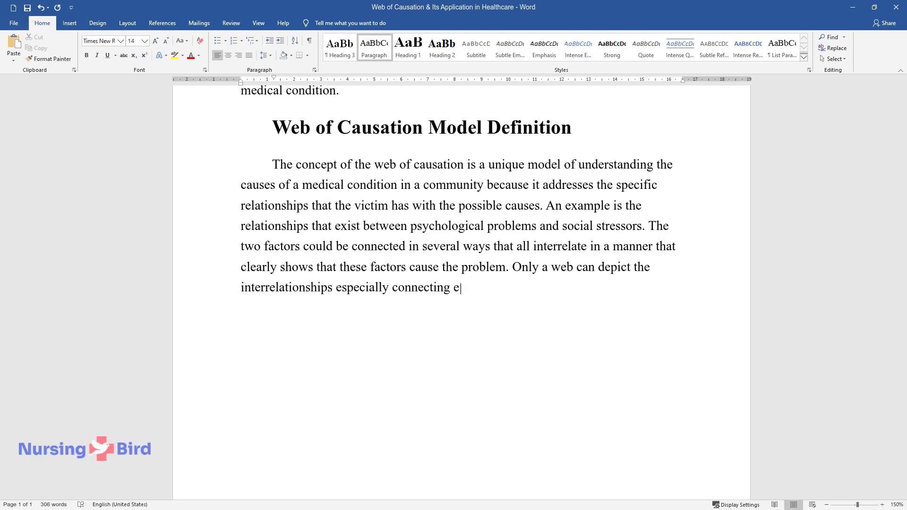
text(tiological factors.)
key(Return)
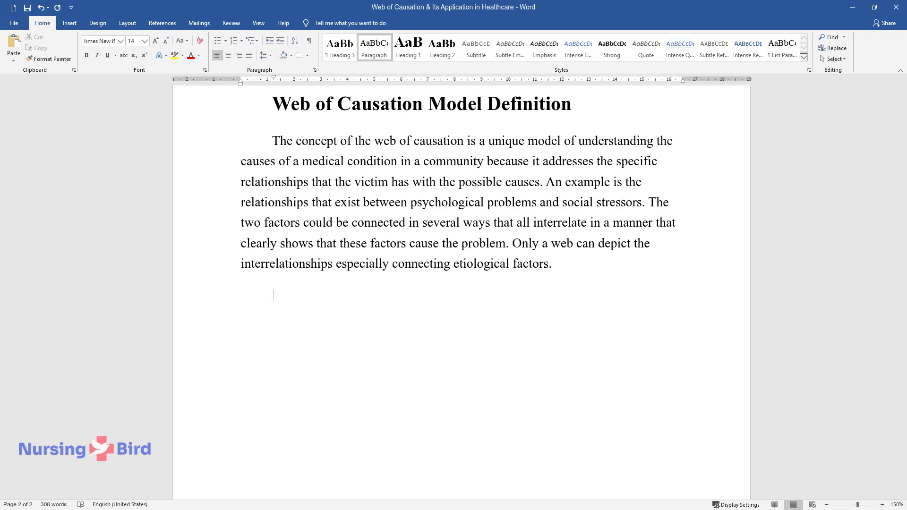
Step: Write the paragraph presenting agent, host and environment as the epidemiologic triad
text(Disease causative factors c)
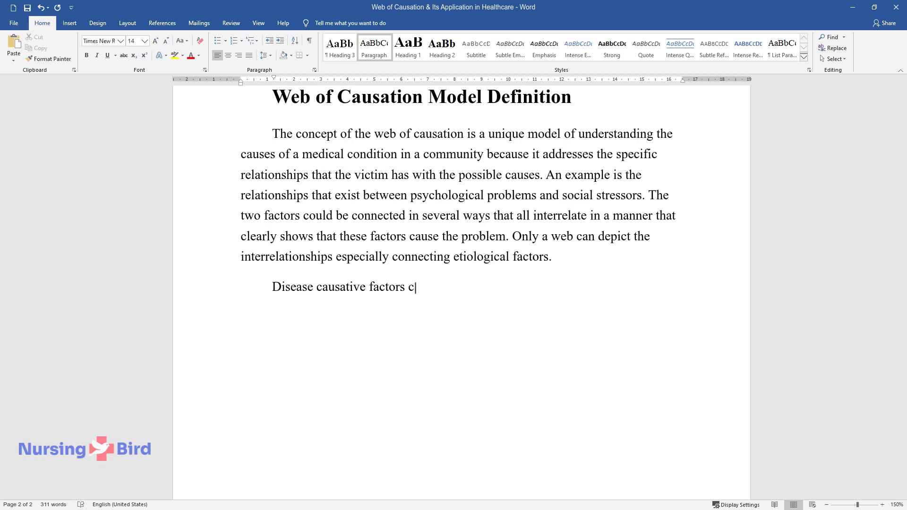
text(an be categorized into three conce)
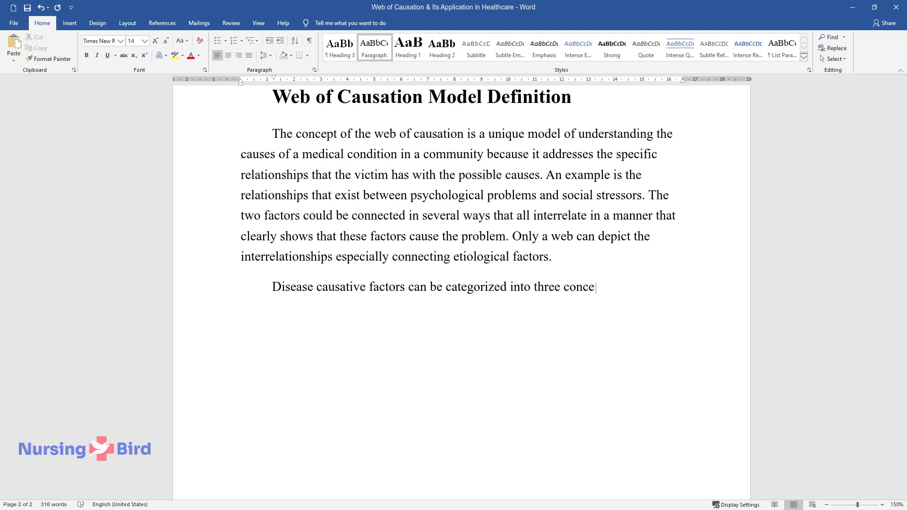
text(pts namely, the agent, the host, a)
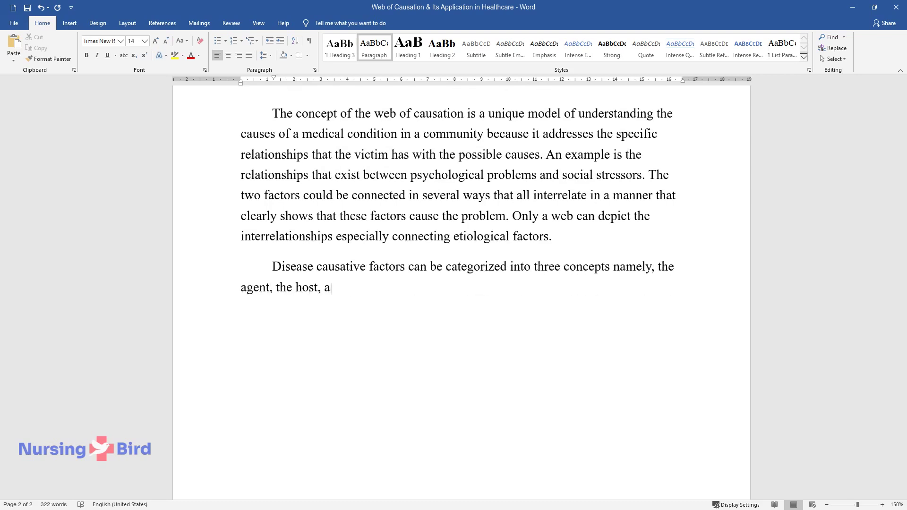
text(nd the environment, and the three )
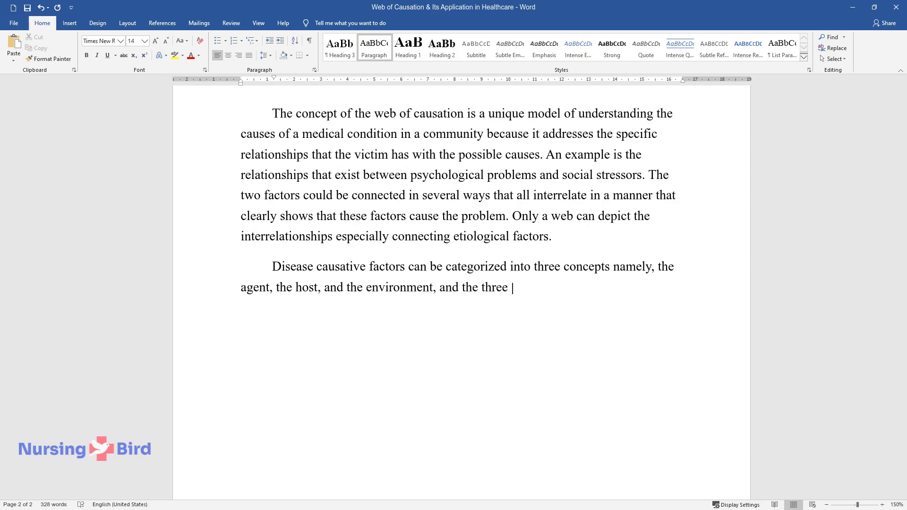
text(variables form the epidemiologic triad. When there is an agent, a ho)
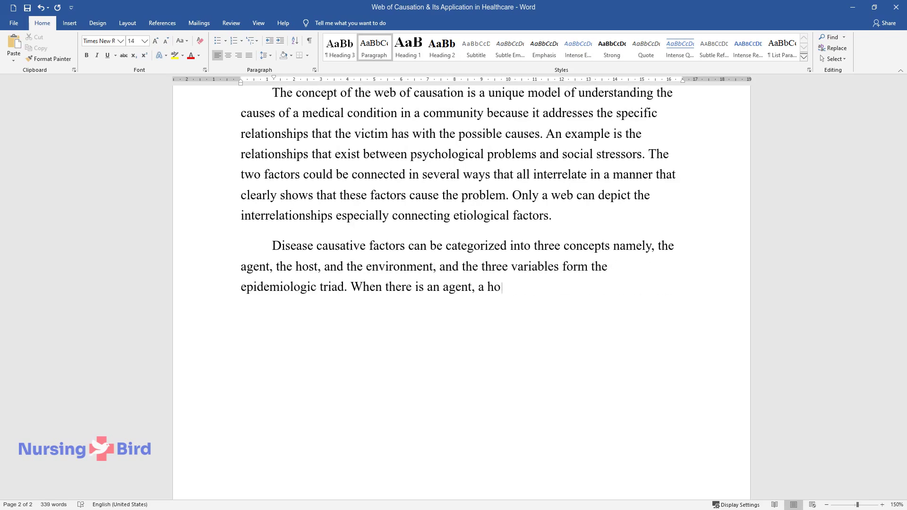
text(st all existing in favorable condi)
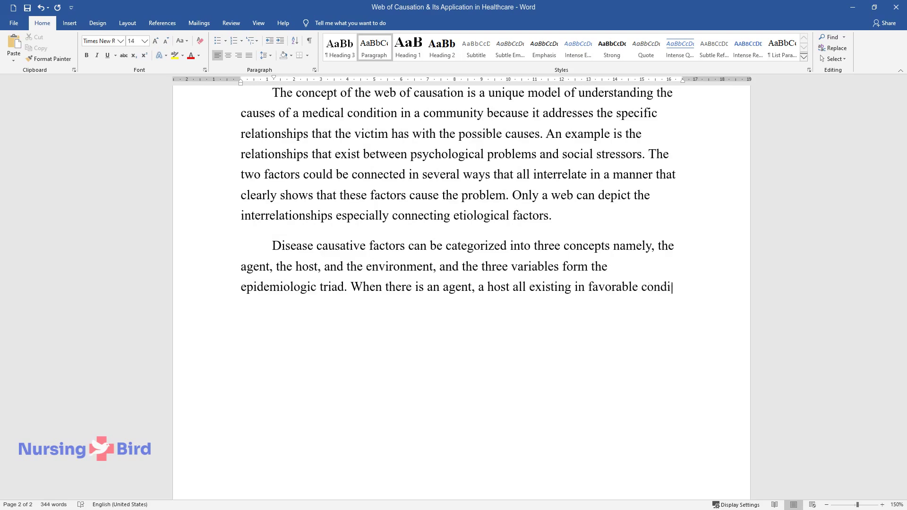
text(tions pathogenesis may not commenc)
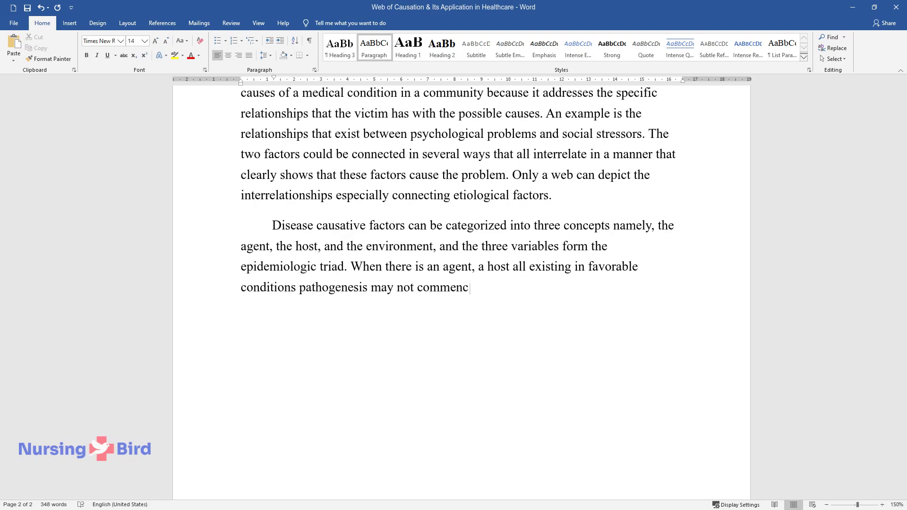
text(e. There has to be an interaction)
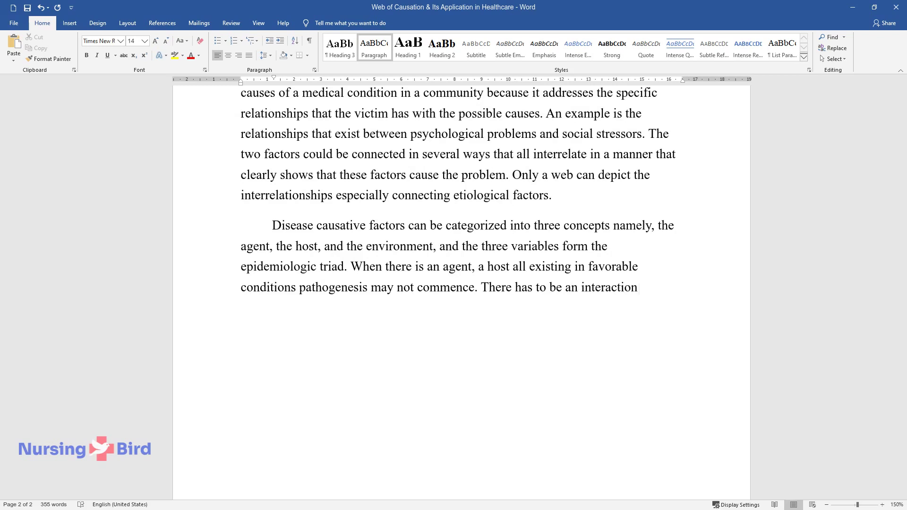
text( of the three factors. Whe)
text(n the thr)
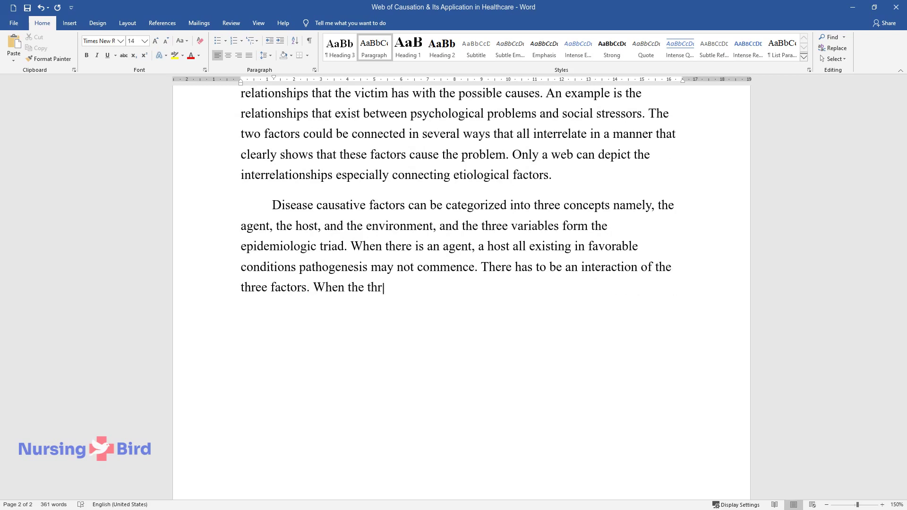
text(ee factors combine, then the onse)
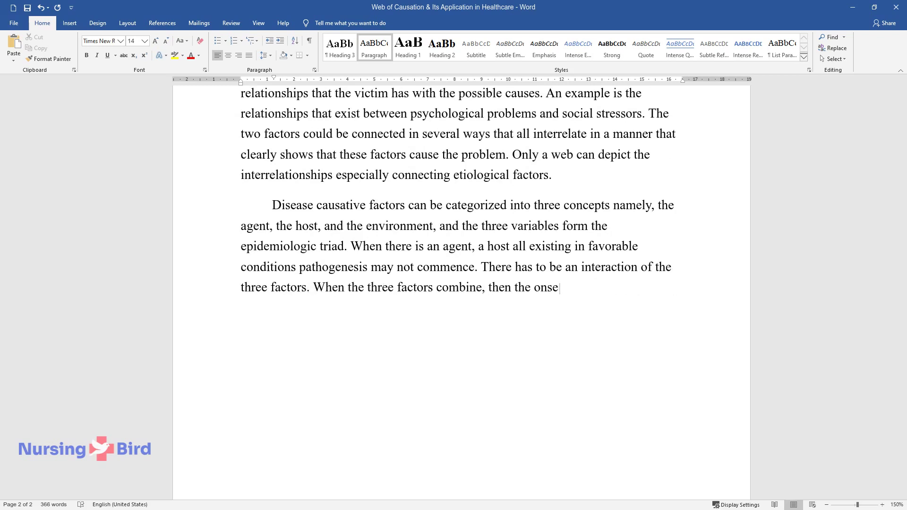
text(t of the disease will be determined and al)
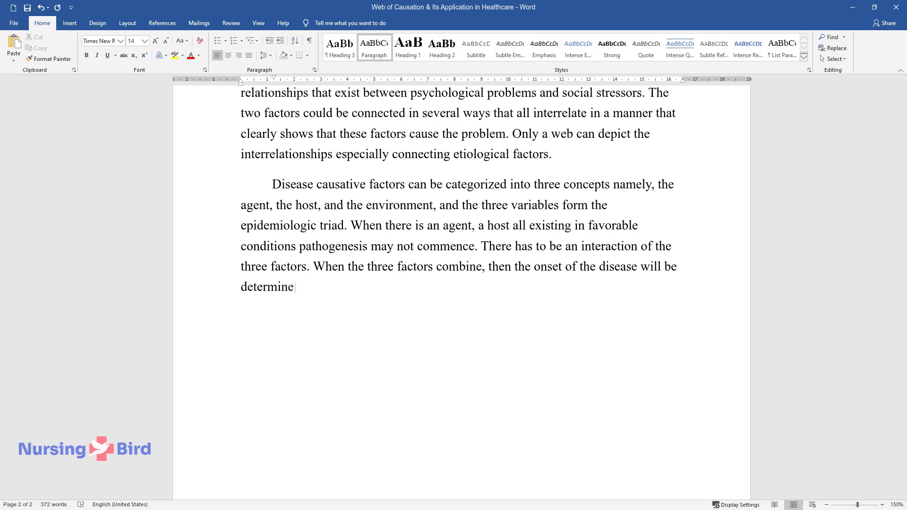
text(so its distribution in the)
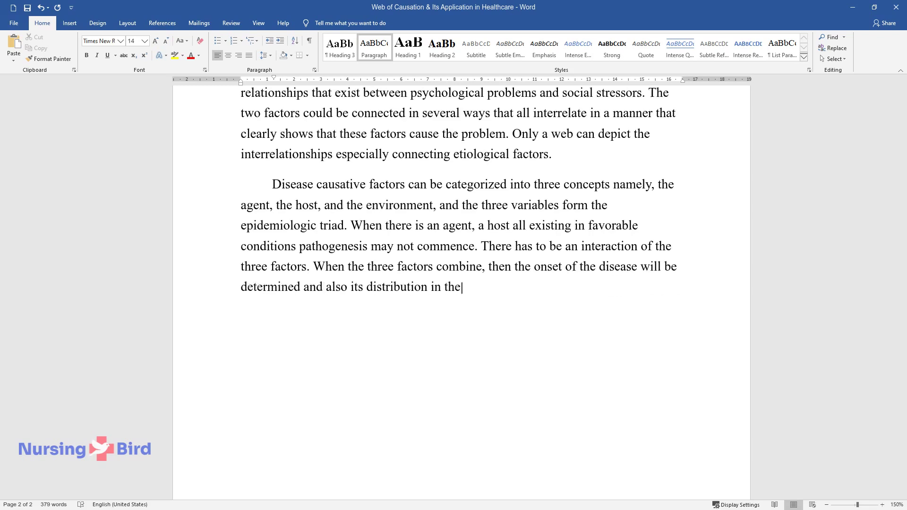
text( community will be directed by these factors.)
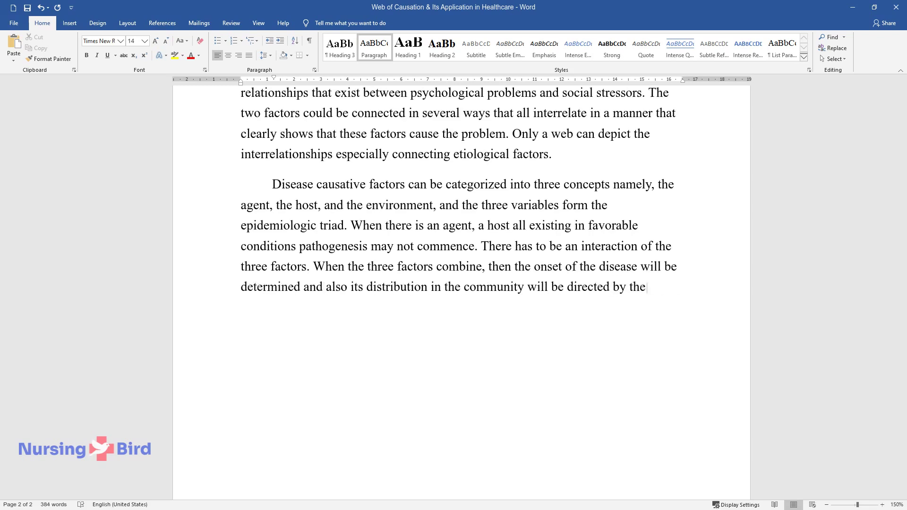
key(Return)
Step: Write the 'The agent:' paragraph, from parasitic organisms to heat, stress, poor nutrition and despair
text(T)
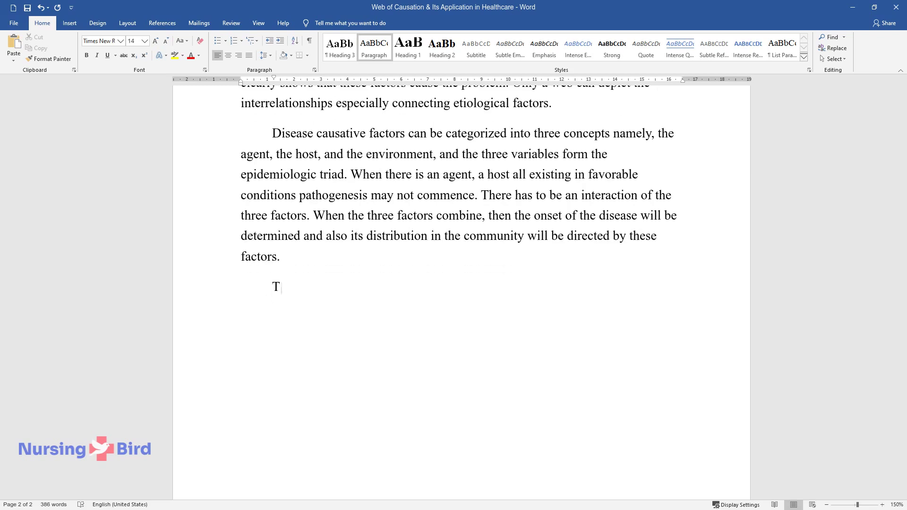
text(he agent: this was initially use)
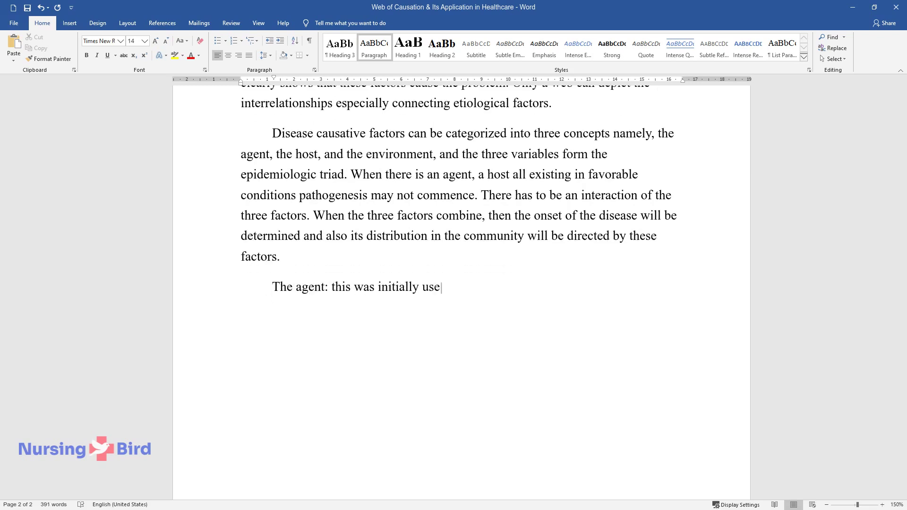
text(d to describe disease causes lik)
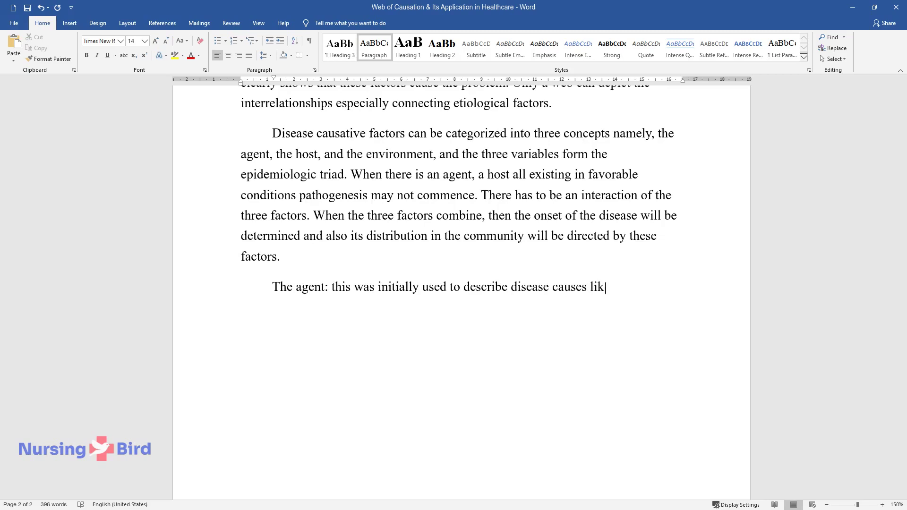
text(e parasitic organisms or infecti)
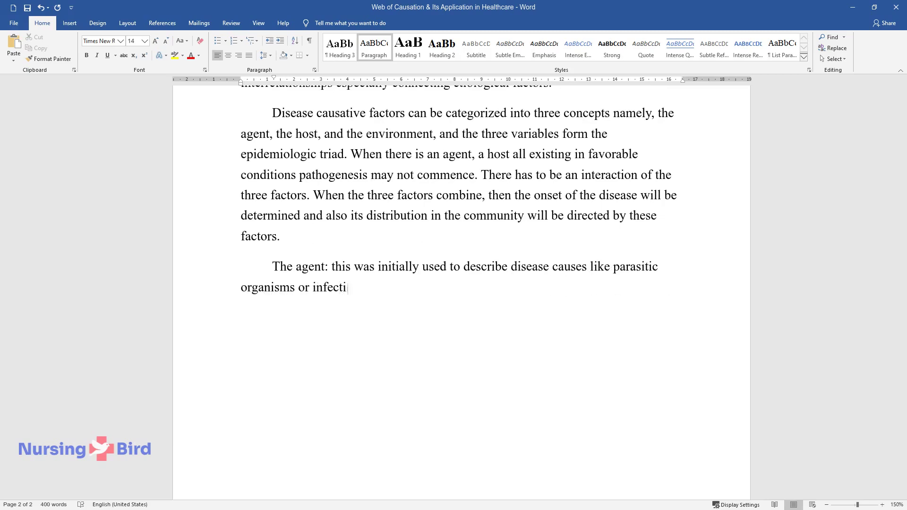
text(ous agents. Currently, the agent)
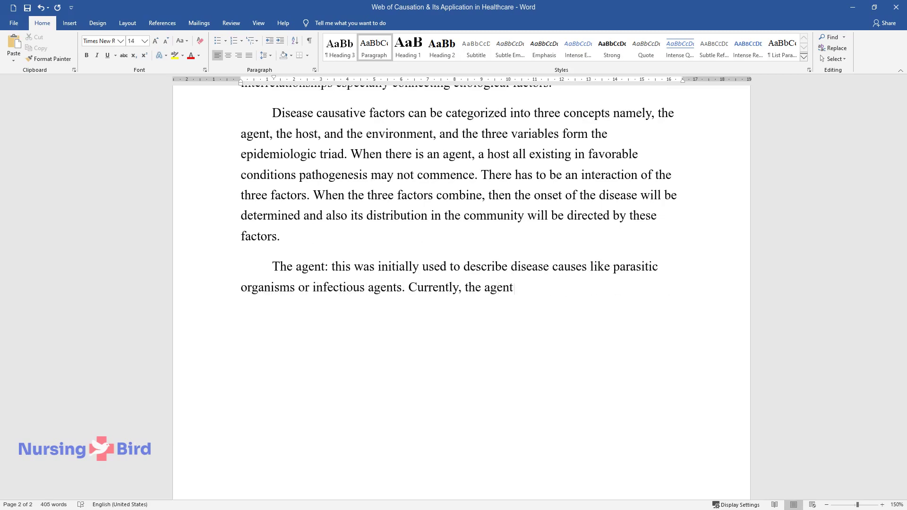
text( describes a range of factors that can le)
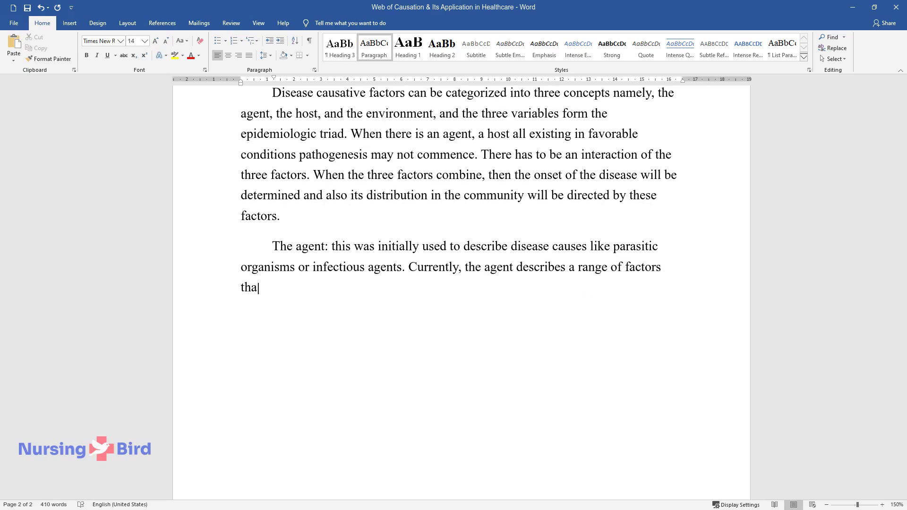
text(ad to medical problems i)
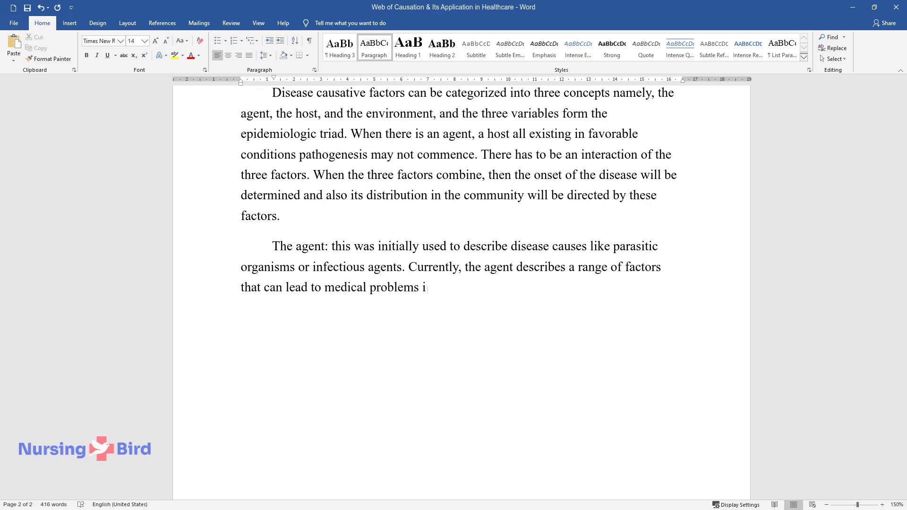
text(ncluding heat, dust, stress, mac)
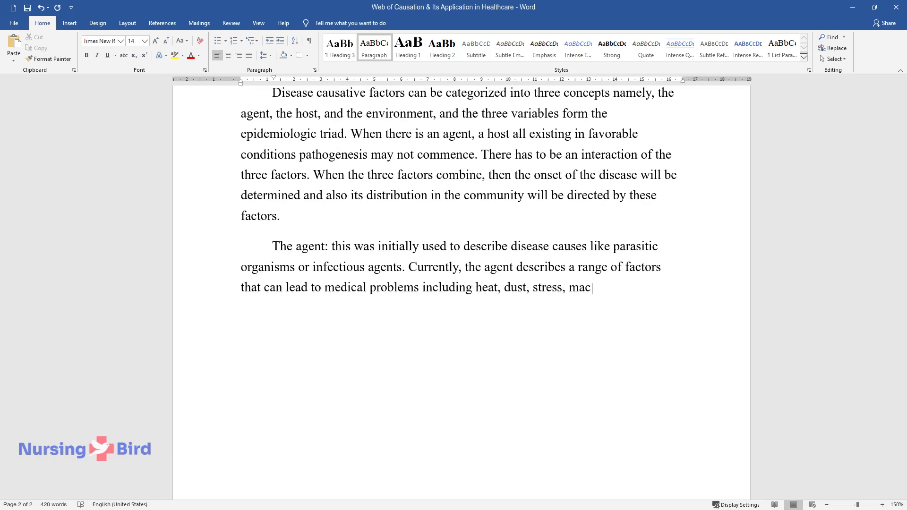
text(hines, excess weight, and shortag)
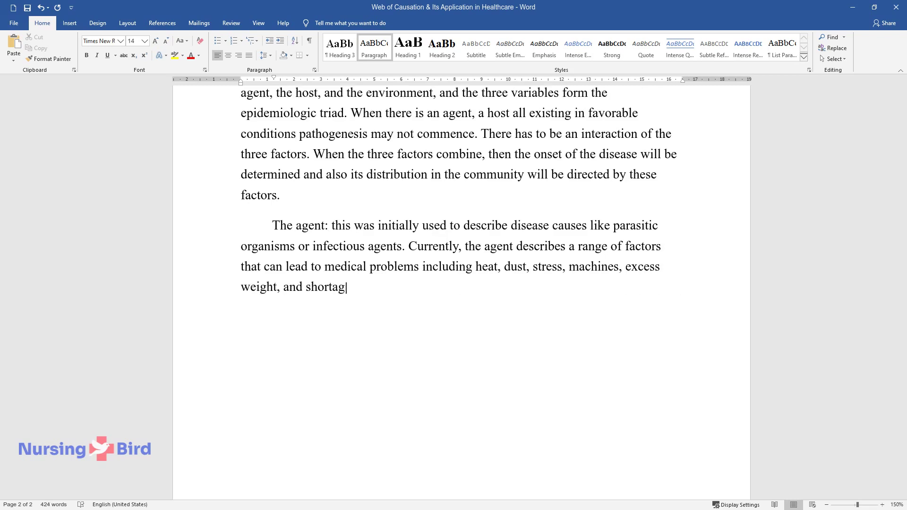
text(e of nutrients and toxins among )
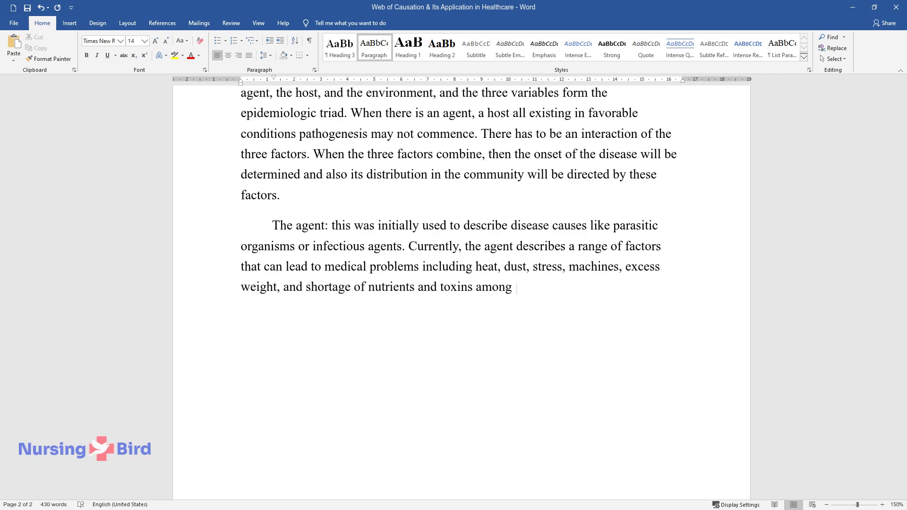
text(others. Deficiencies of some fac)
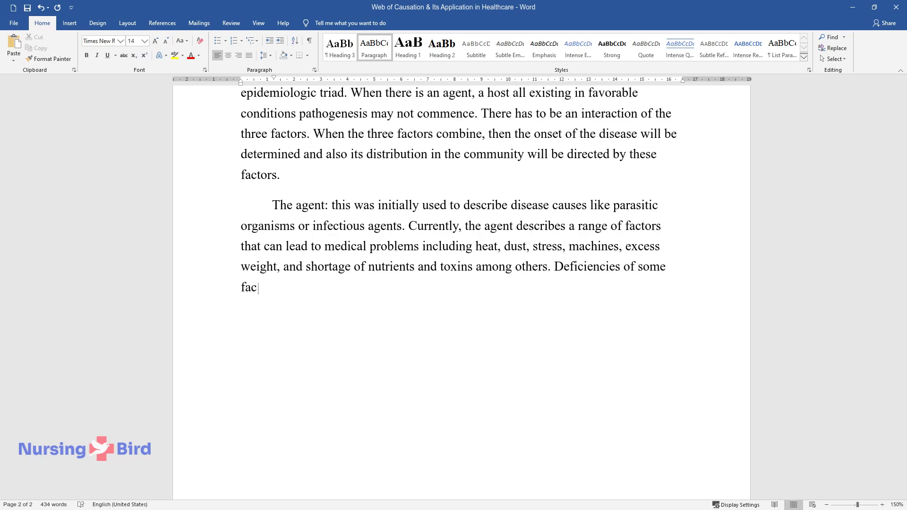
text(tors are also identified as agen)
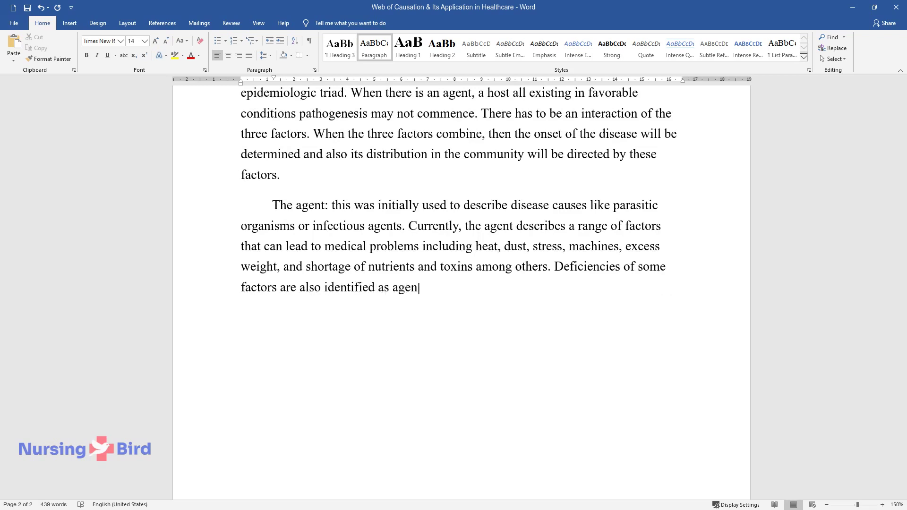
text(ts like lack of employment, poor)
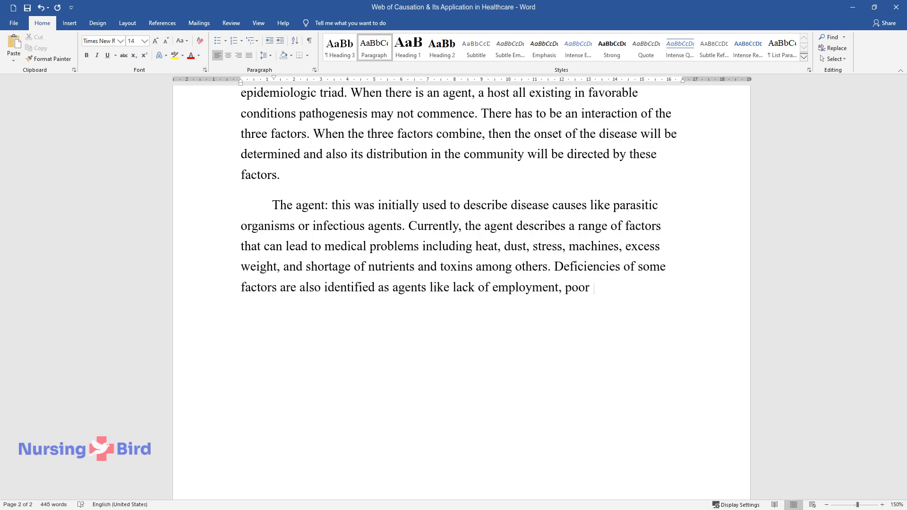
text( nutrition, or despair in life.)
key(Return)
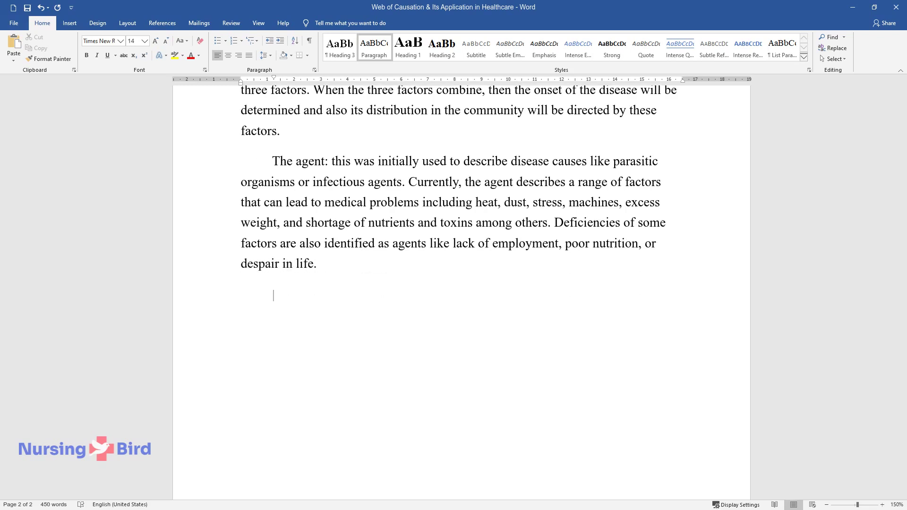
Step: Write the 'The host:' paragraph, calling the host a disease target, preventer and contributor
text(The host: this w)
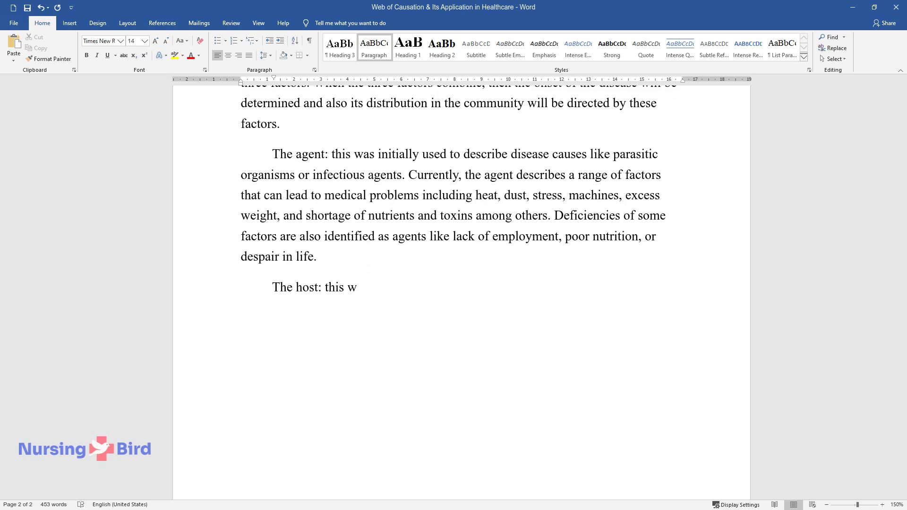
text(as initially identified as the targ)
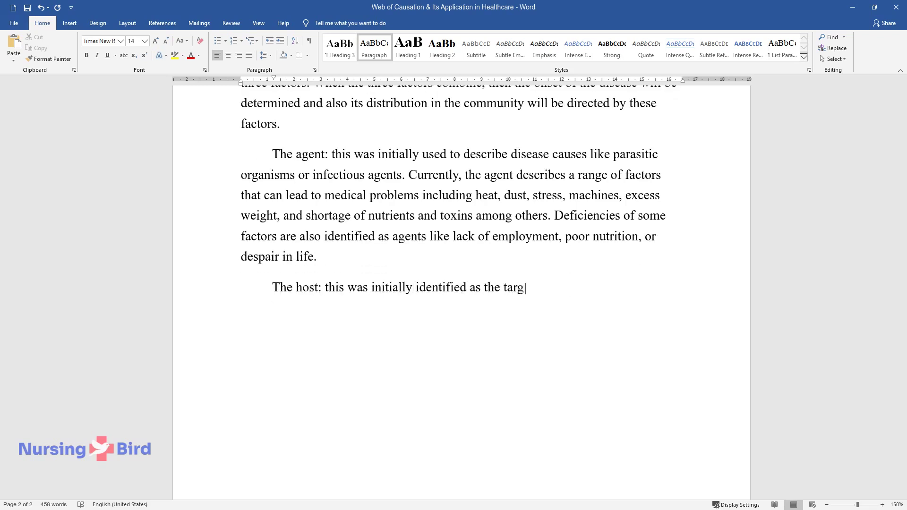
text(et organism for a particular diseas)
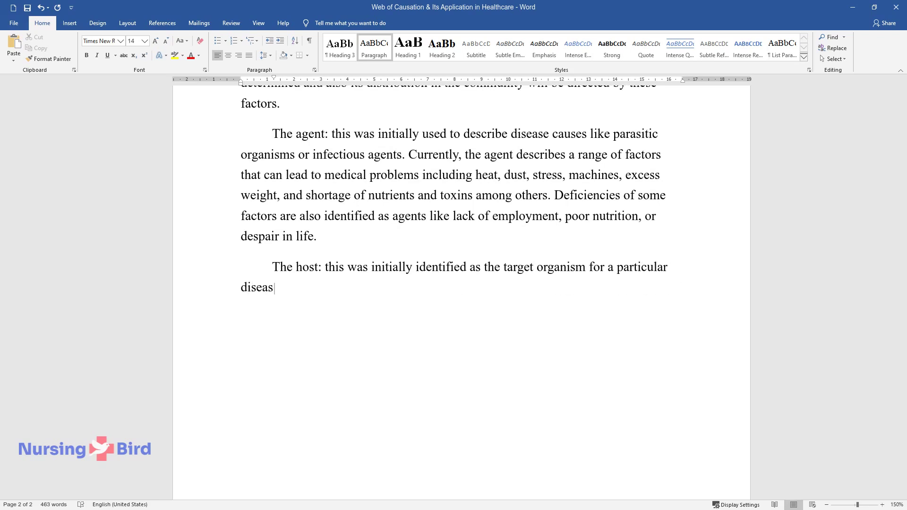
text(e but today, it's known th)
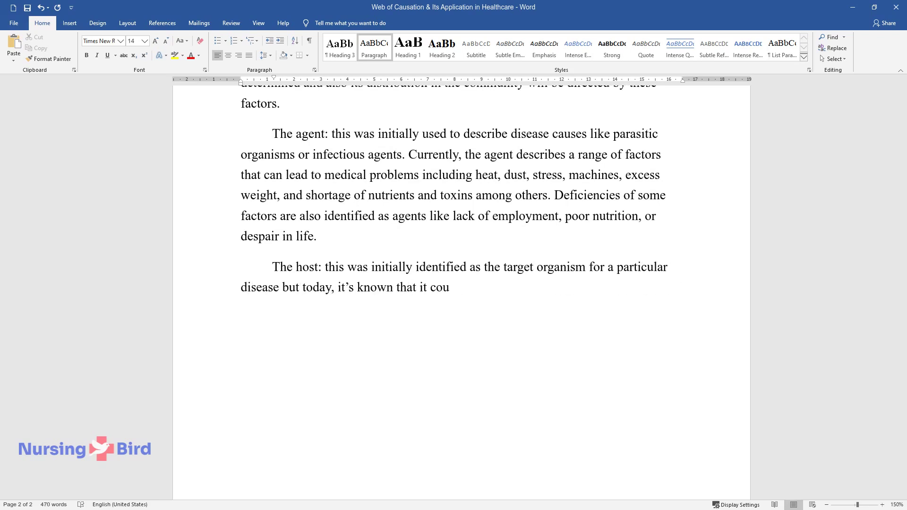
text(at it could be the factor contributing to di)
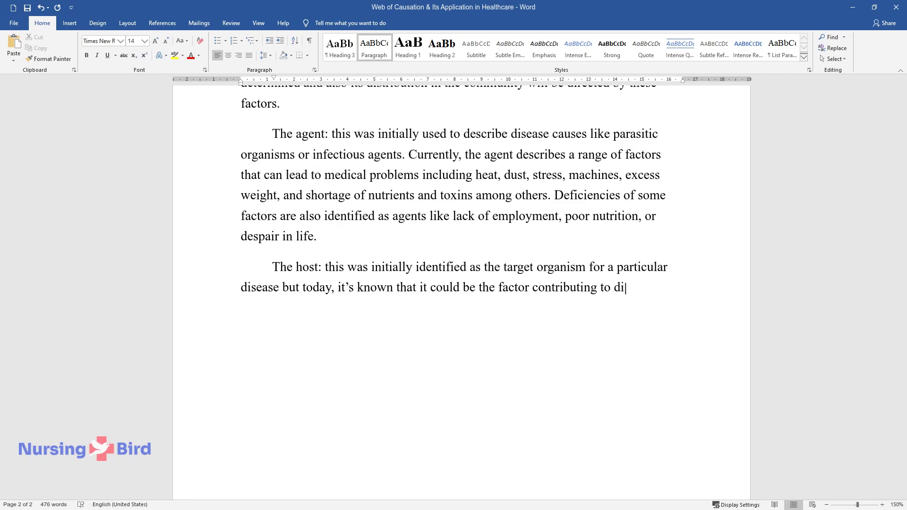
text(sease occurrence. For public health)
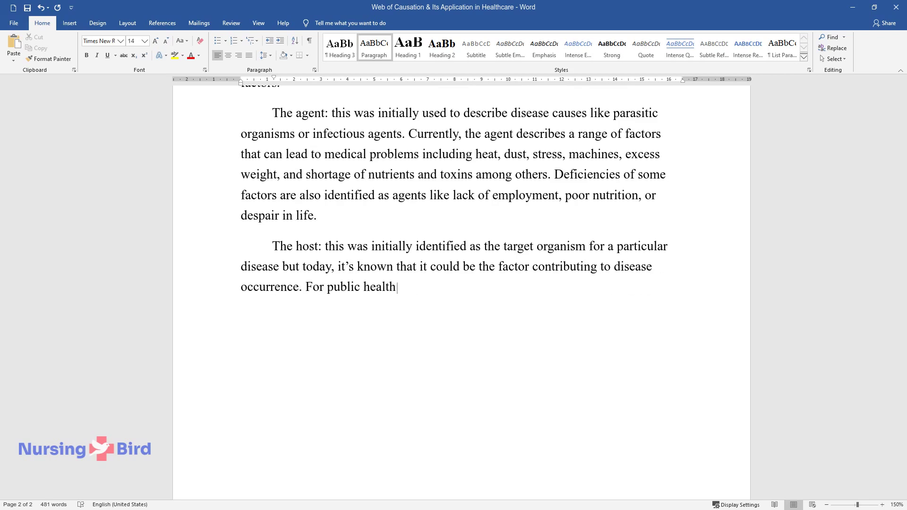
text(intervention, the host has to be a)
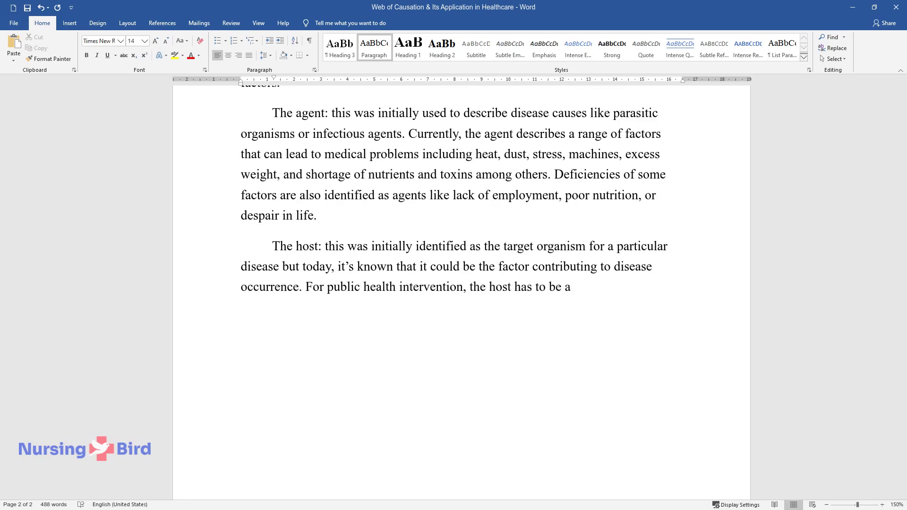
text( preventer of disease and also acti)
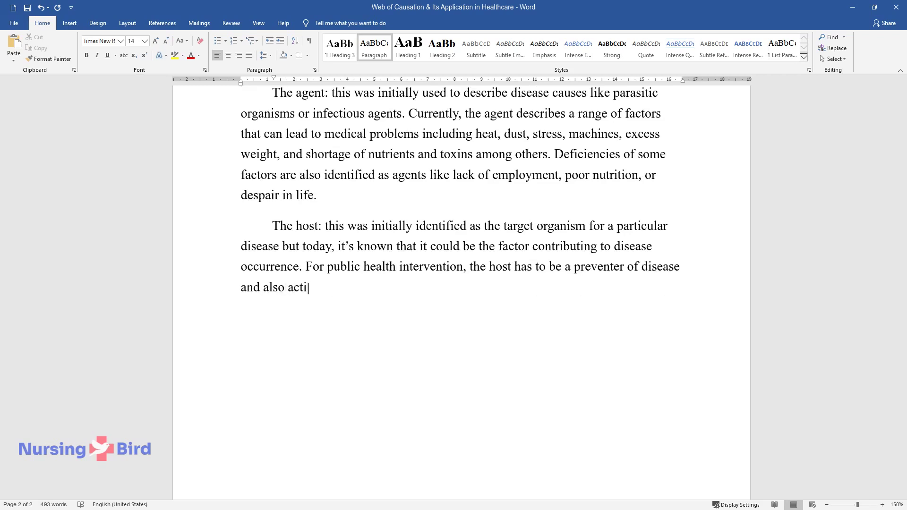
text(vely contribute to the healing proc)
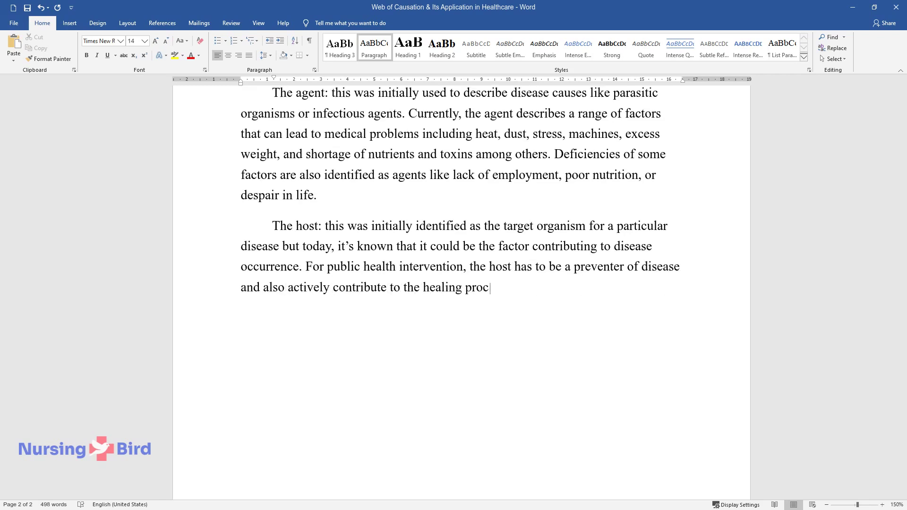
text(ess. The host is not merely a biolog)
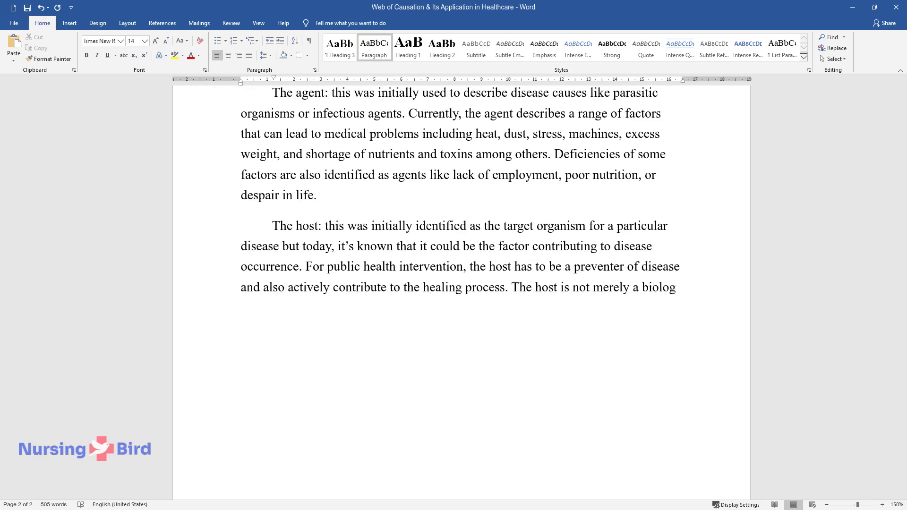
text(ical link but a complex system that)
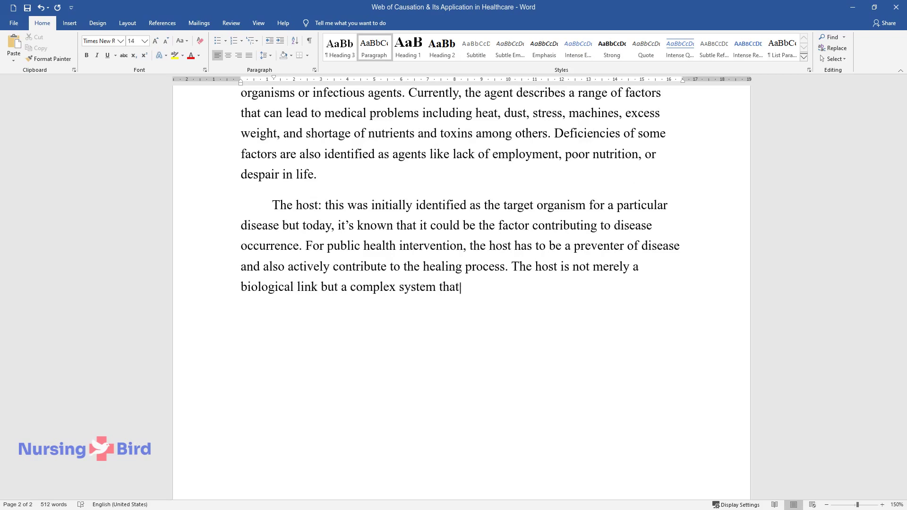
text( leads to diagnosis. )
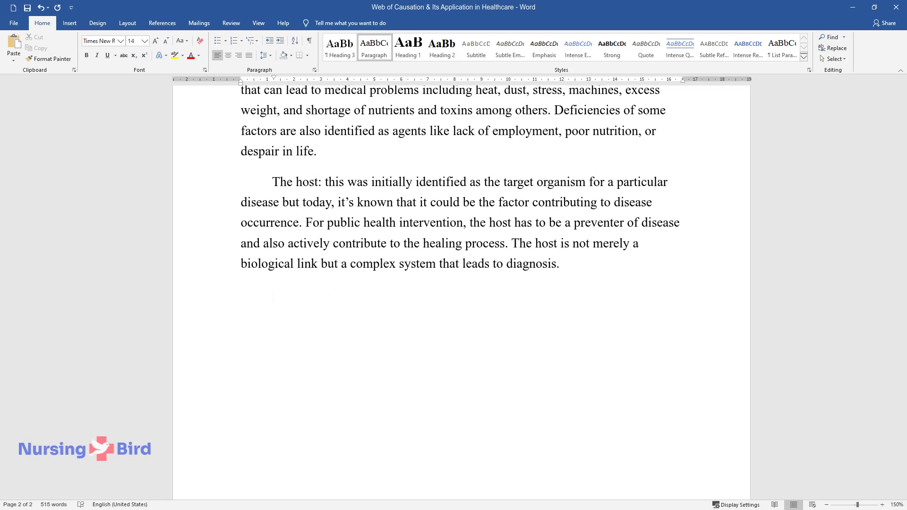
text(The environment: this includes)
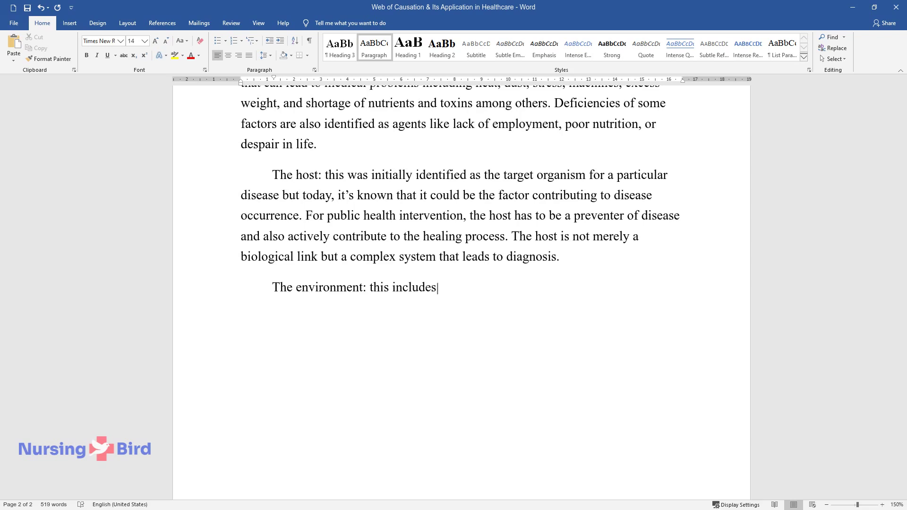
text( the surroundings in which the ag)
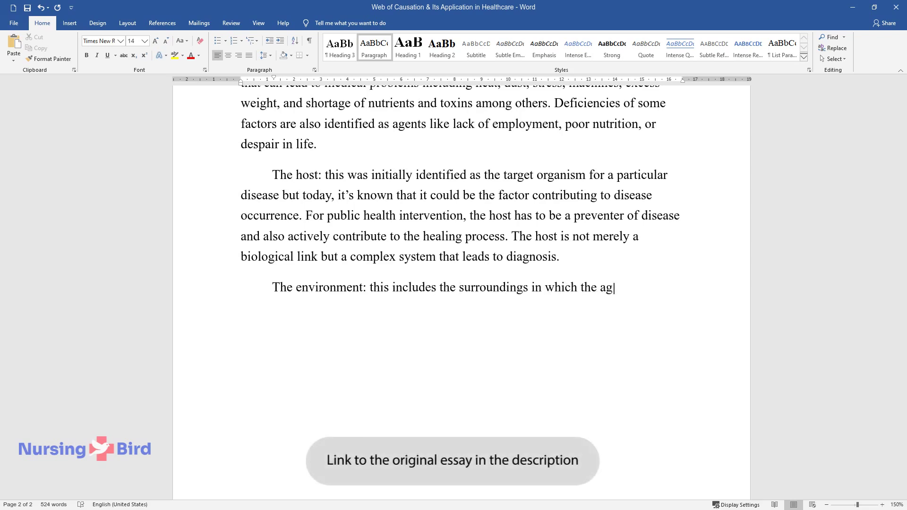
text(ent and host live or occur. There)
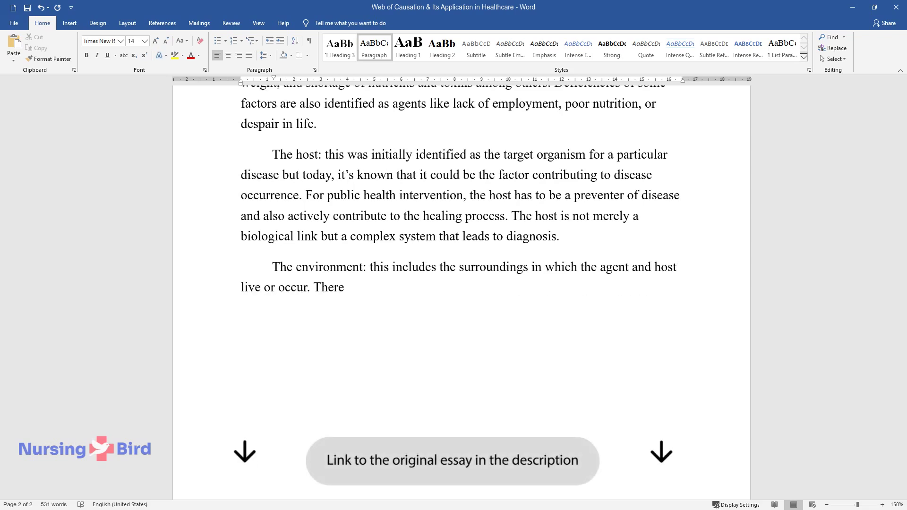
text( are physical factors including wa)
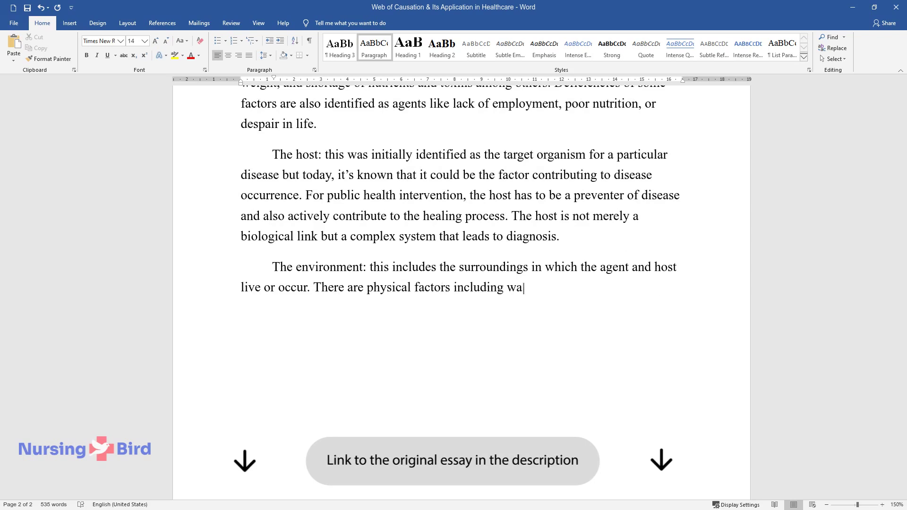
text(ter, air, and solid pollution to )
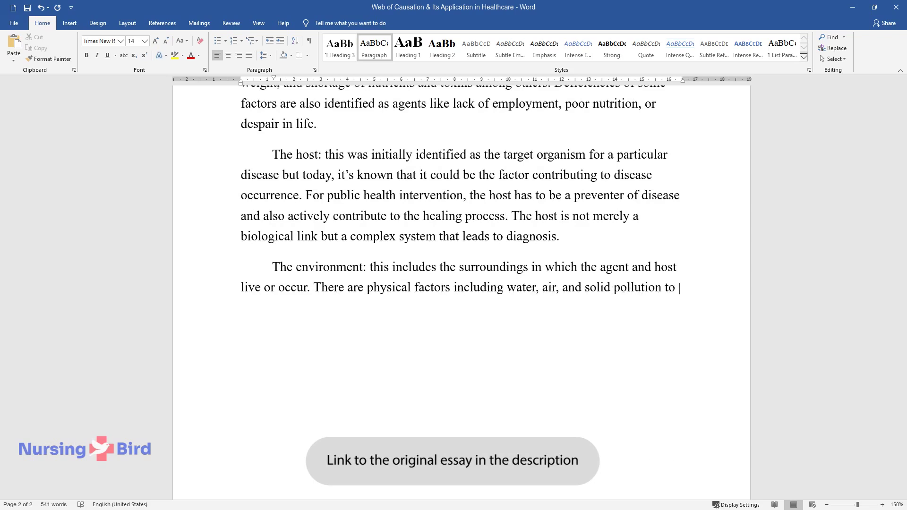
text(the environment. )
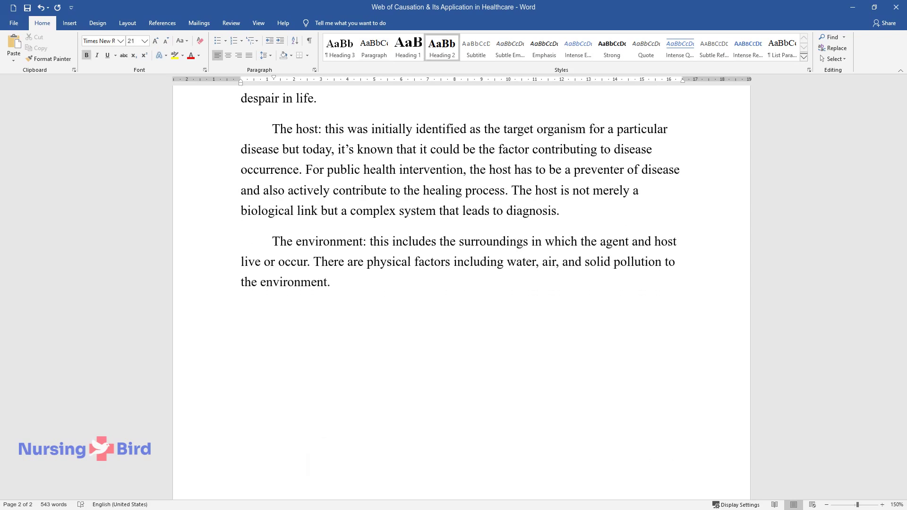
text(Web of Causation Theory in)
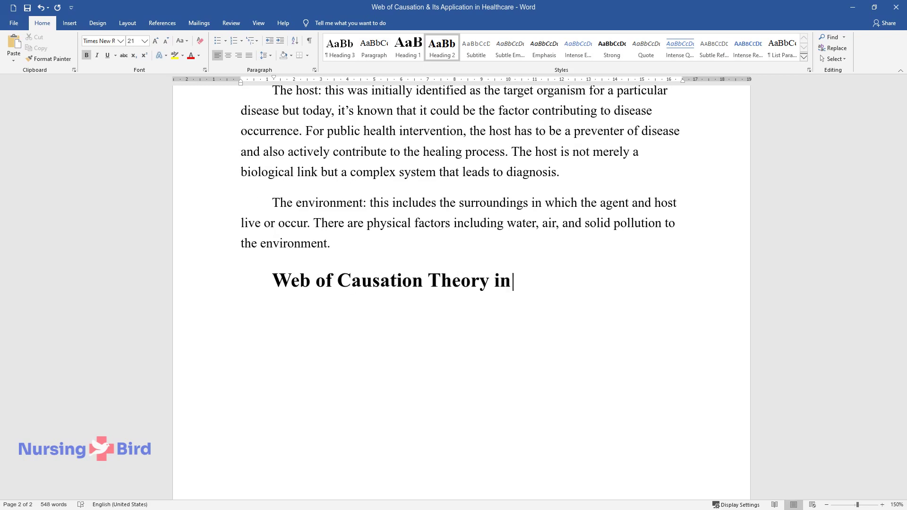
text( Nursing)
Step: Start the nursing section body on offering the best intervention or treatment
key(Return)
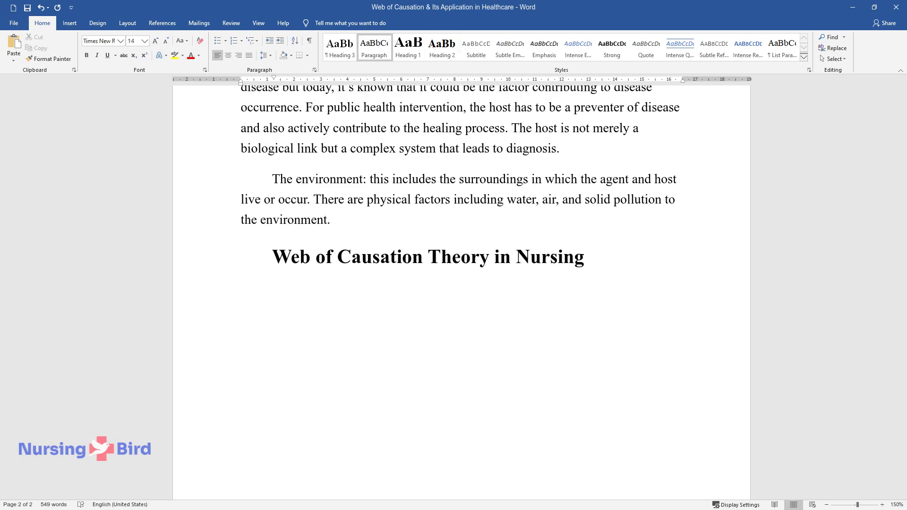
text(The goal of nursing in the medical)
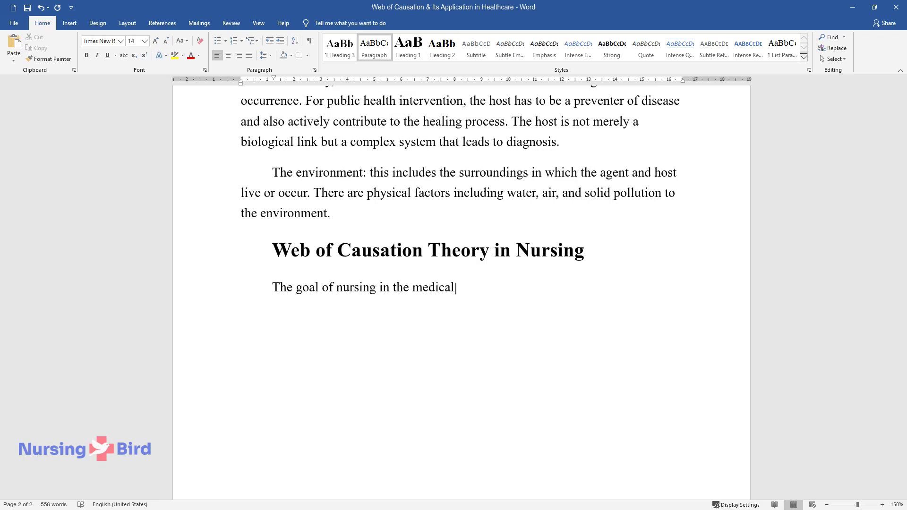
text( field is to offer the best interven)
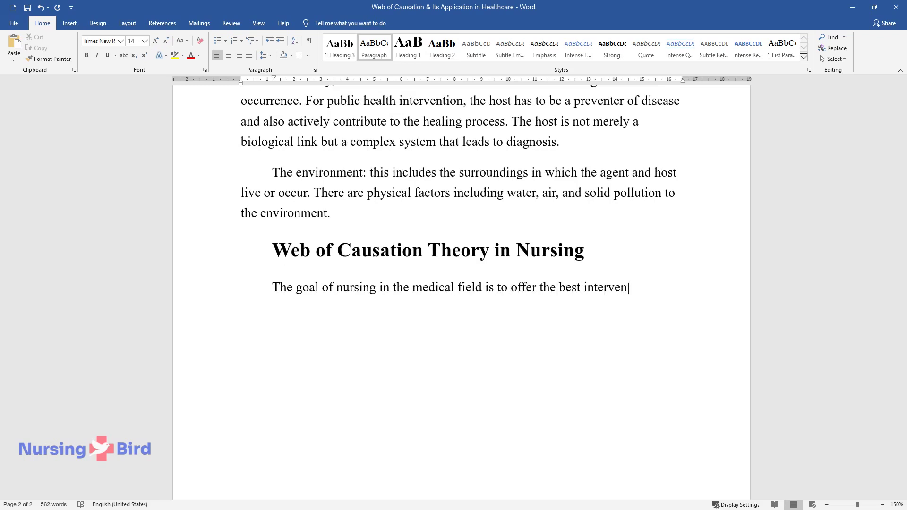
text(tion or treatment of simple disease)
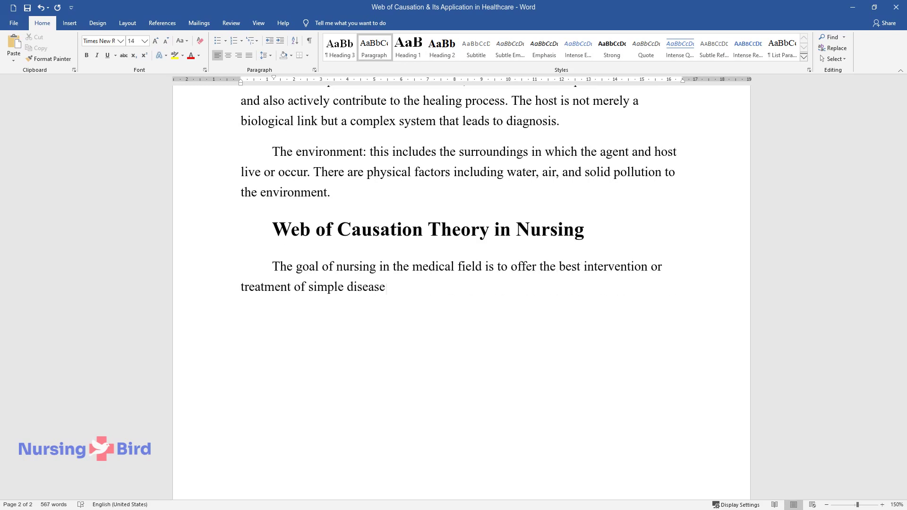
text(s and complex medical conditions. Th)
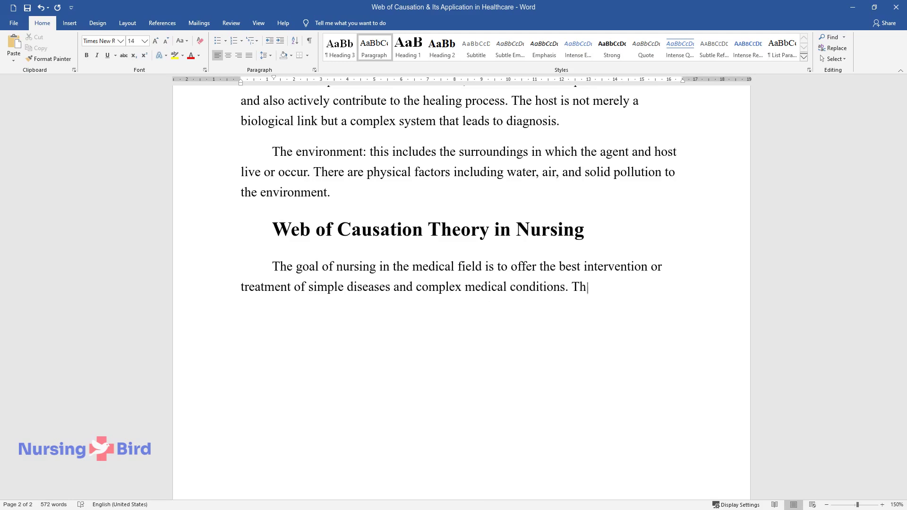
text(is requires extensive nursing knowledge which)
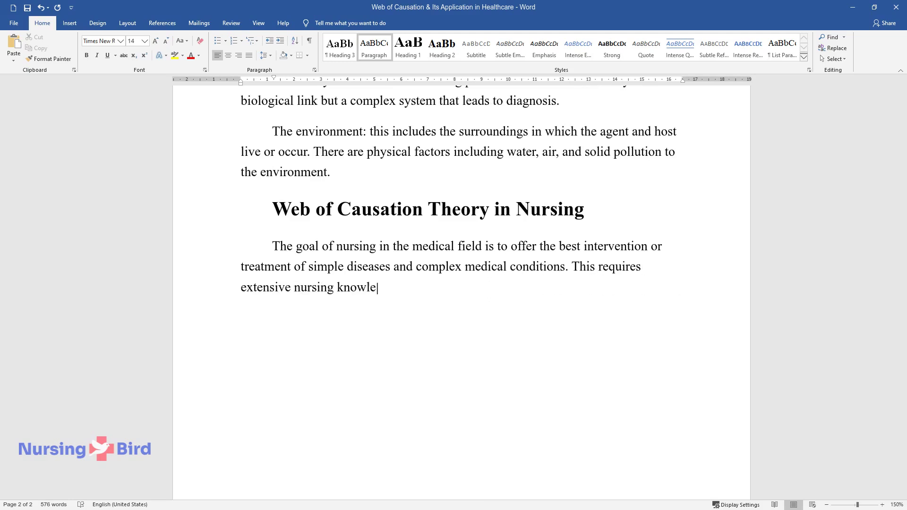
text( includes a combination of)
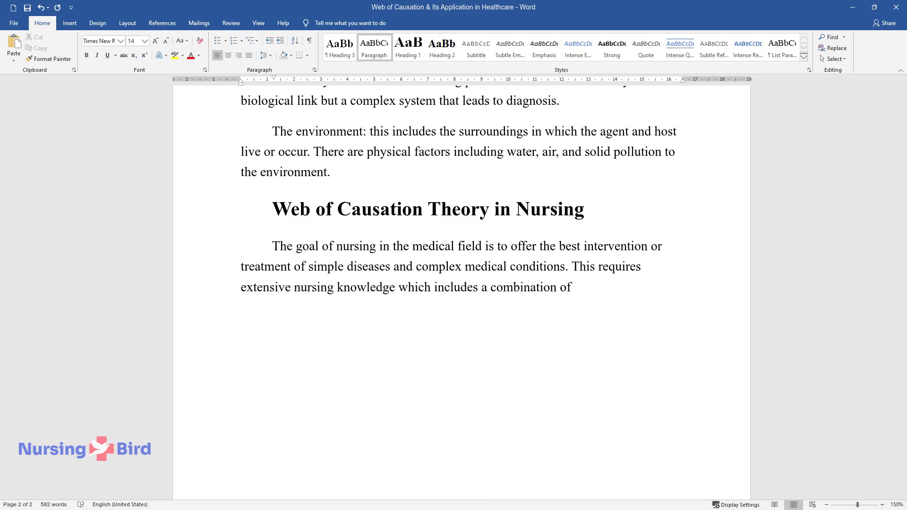
text( theoretical understanding of medici)
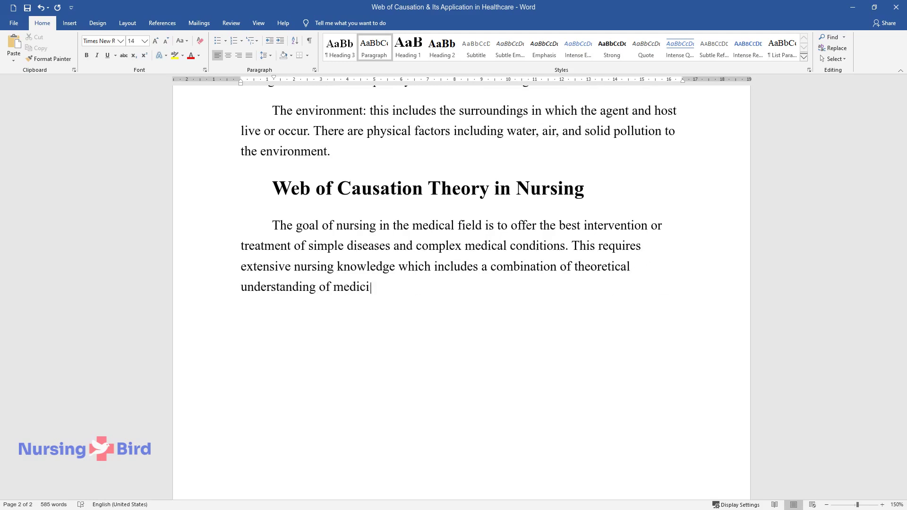
text(ne, the latest empirical studies, an)
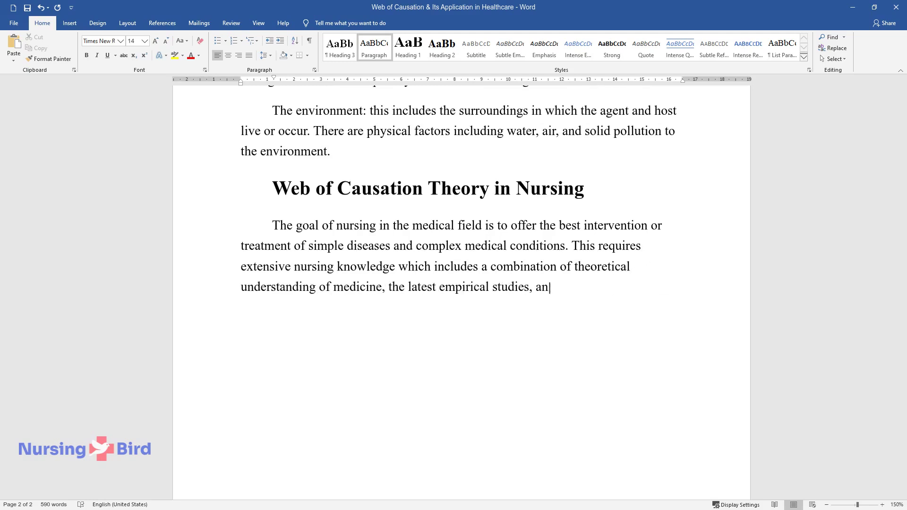
text(d conventional decision-making abili)
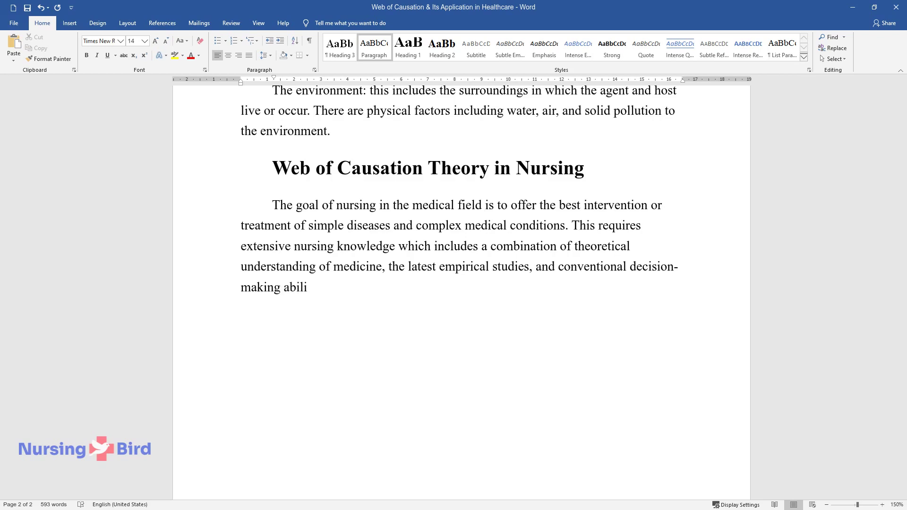
text(ty. The web of causation offers the )
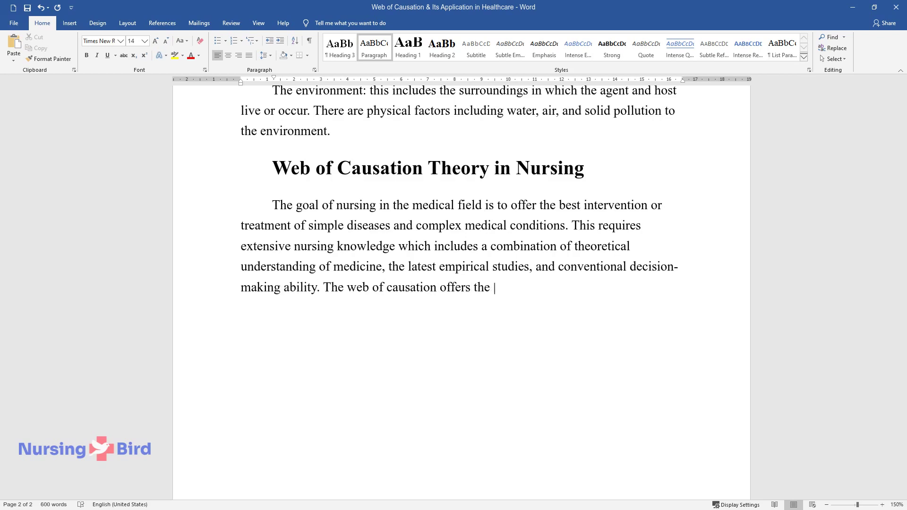
text(best tool for nurses and doctors to)
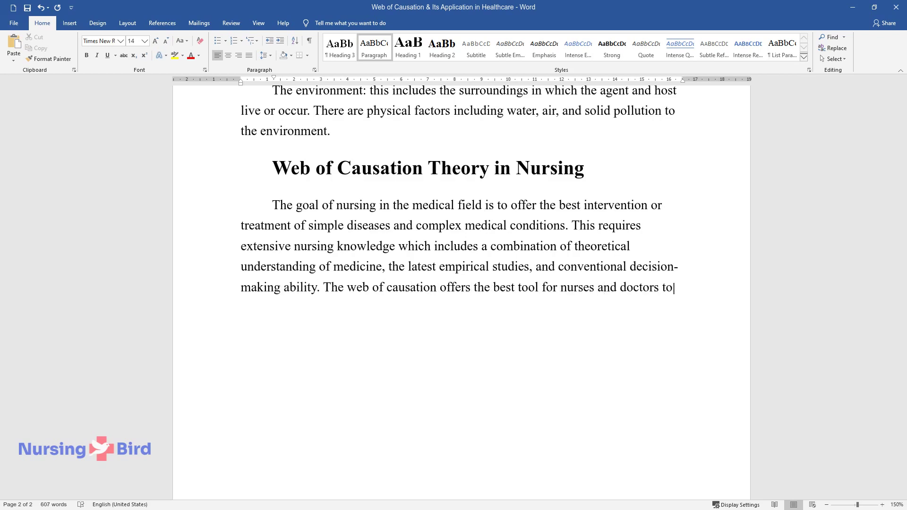
text( study, research, and understand all)
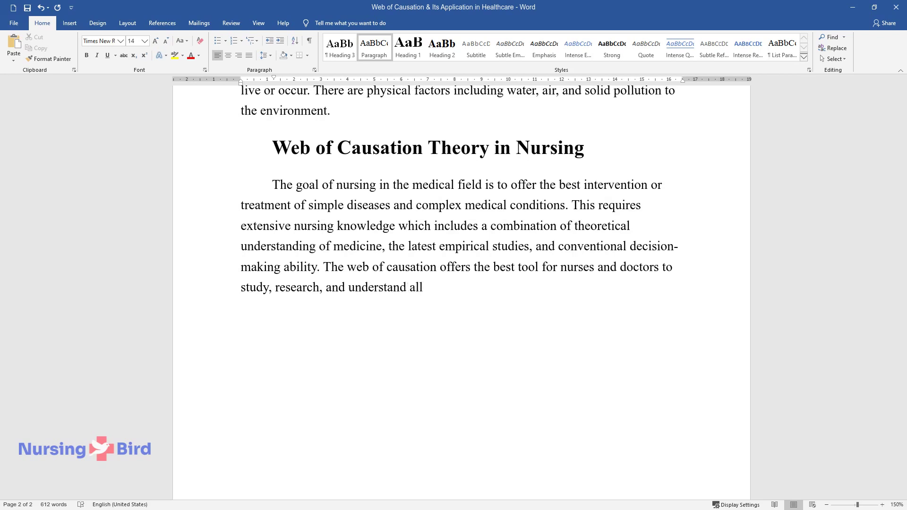
text( the aspects that precipitate the oc)
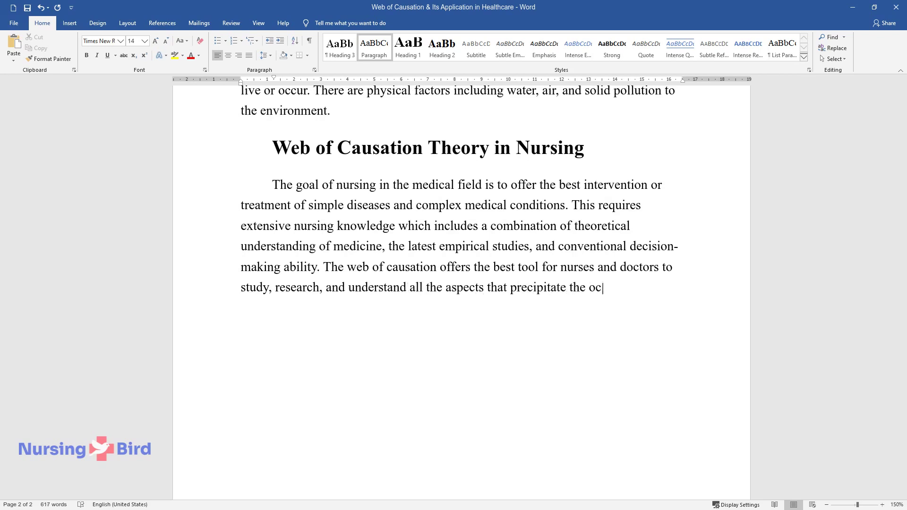
text(currence of a certain medical condi)
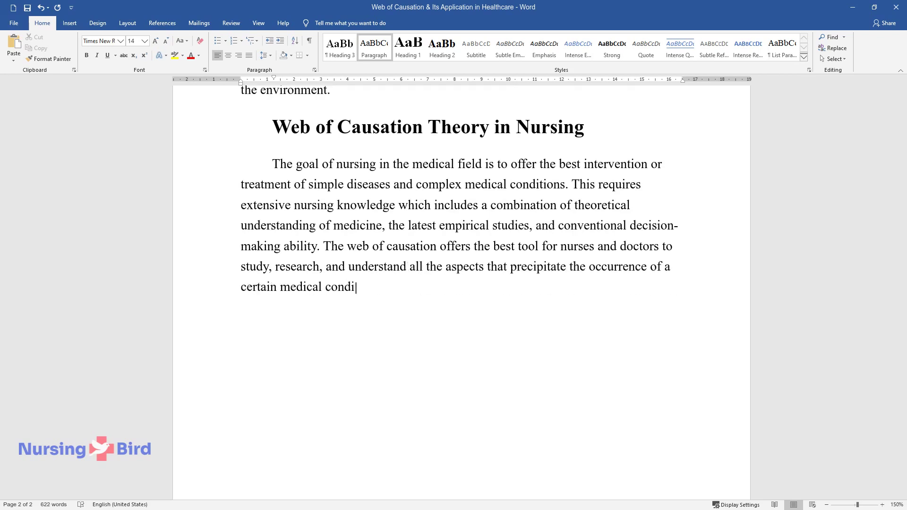
text(tion. Information from such studies)
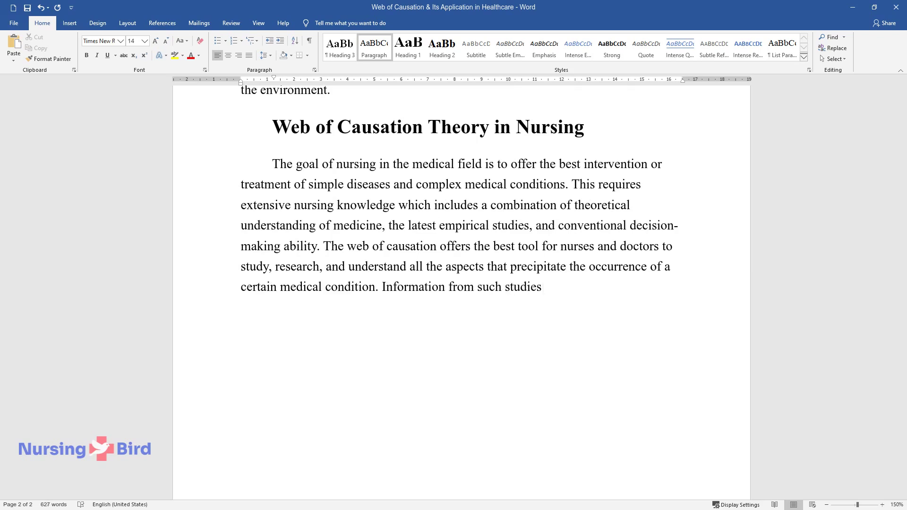
text( offers the practitioners the best chance to f)
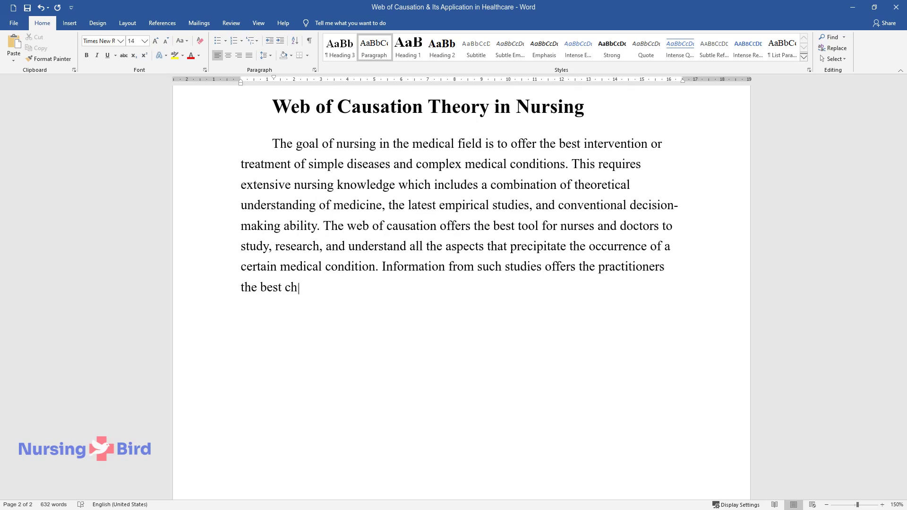
text(ind the best resolution to )
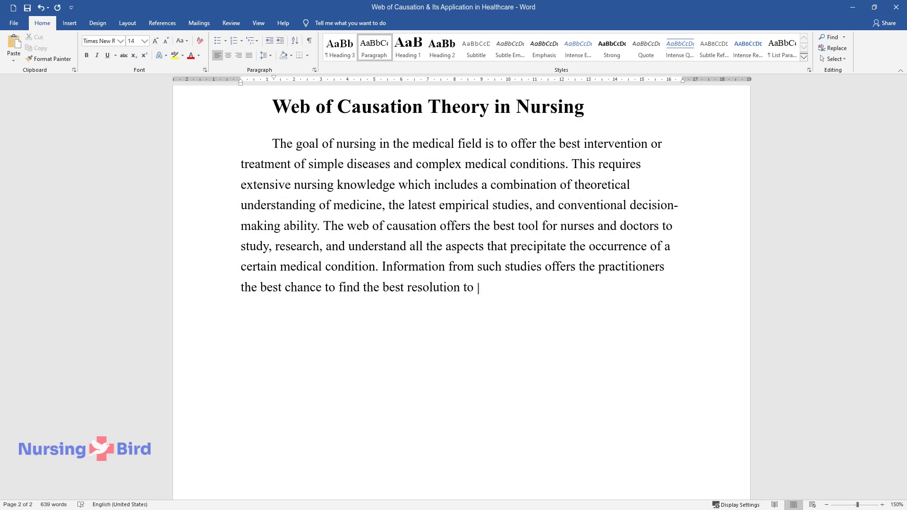
text(the prevailing condition.)
Step: Add the paragraph 'The web of causation is not just a theory…' on causal pathways and solutions
key(Return)
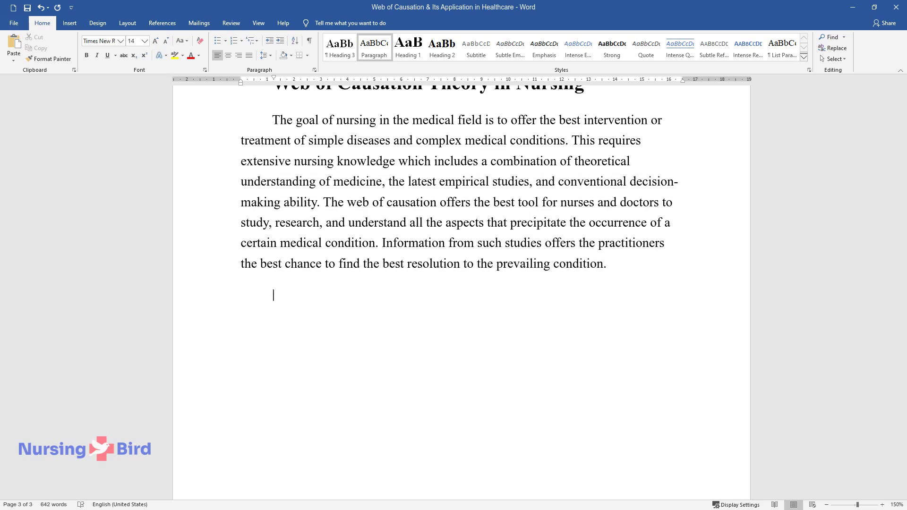
text(The web of causation is no)
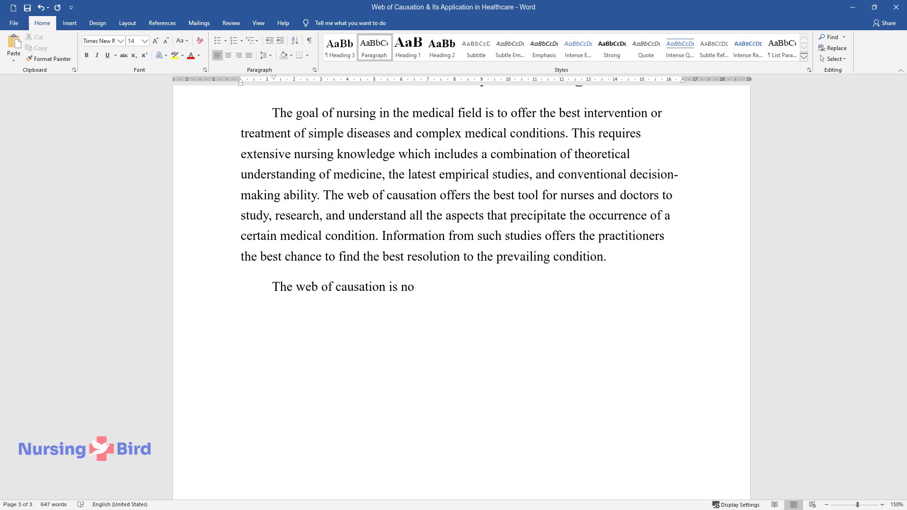
text(t just a theory but a way of explai)
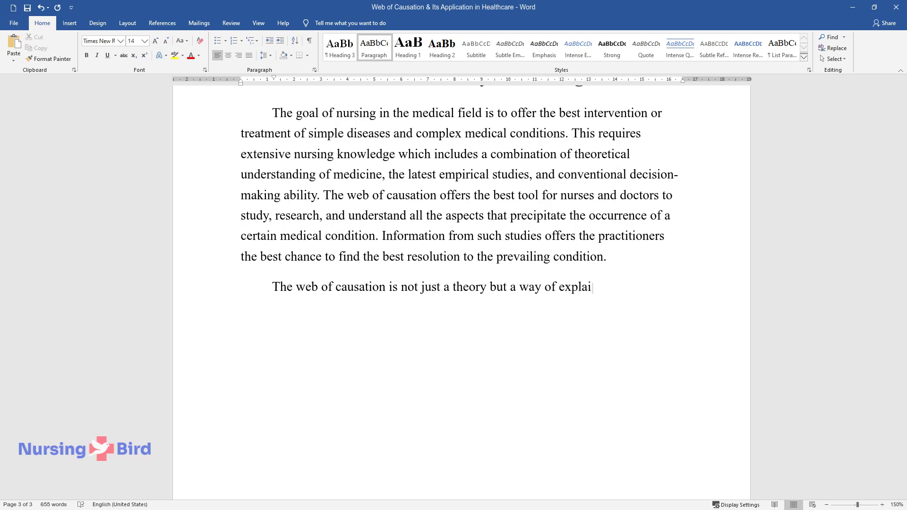
text(ning how some public health problems)
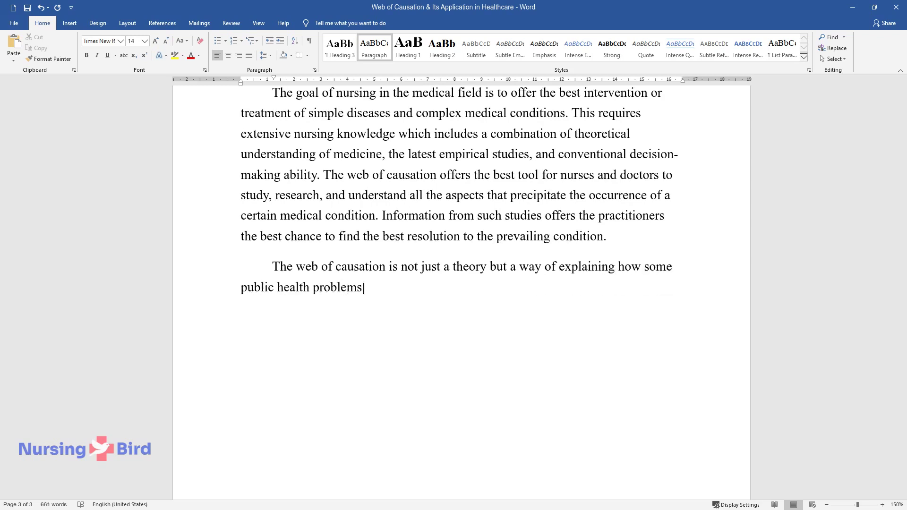
text( occur and also reminded practitione)
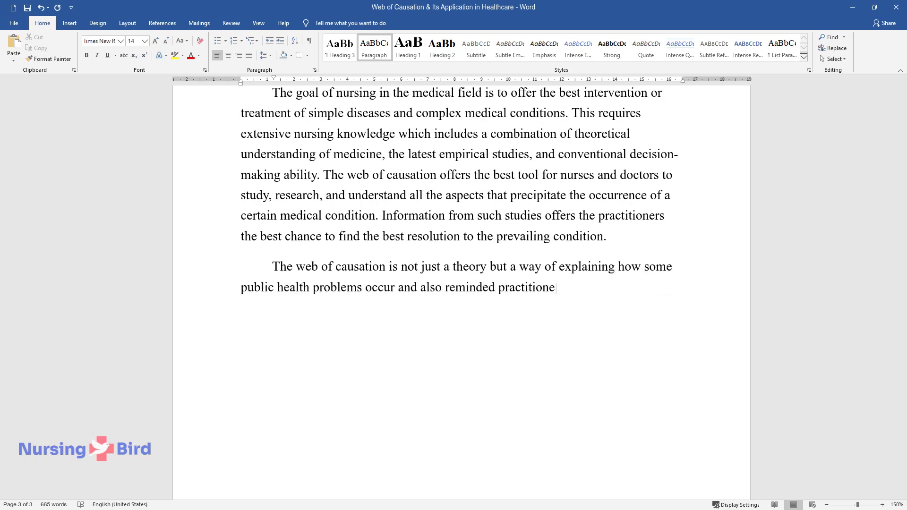
text(rs that causal pathways are complica)
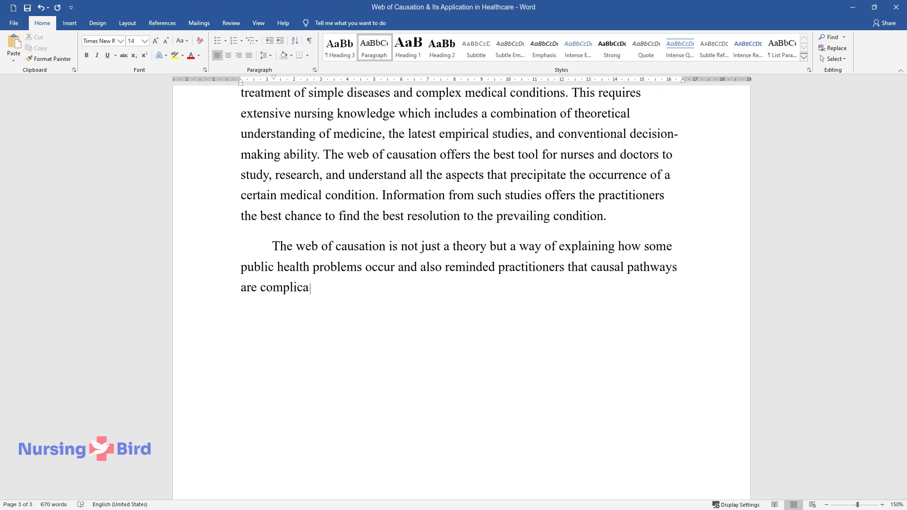
text(ted and interconnected no matter how)
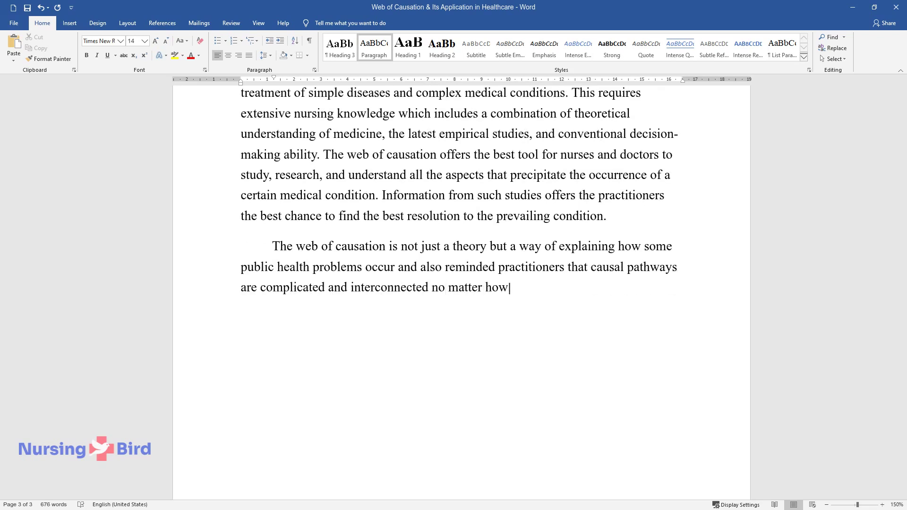
text( a simple situation may seem. It would be be)
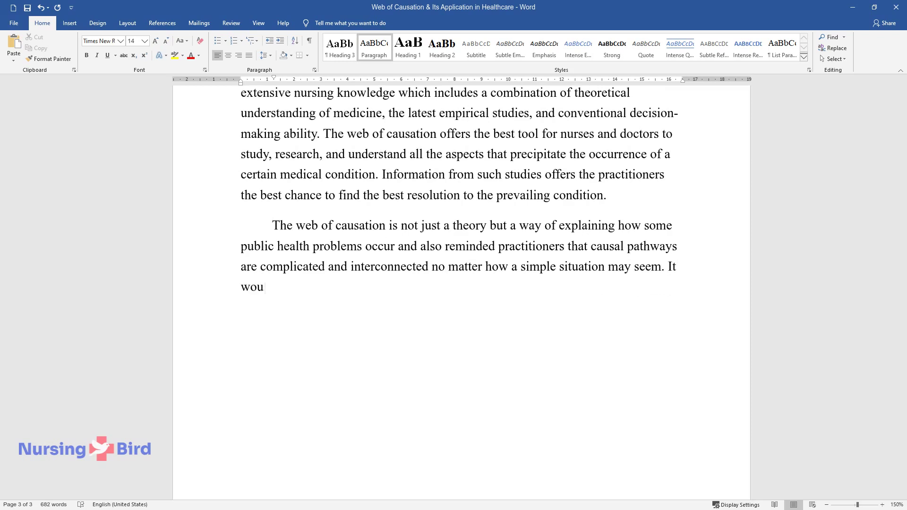
text(tter for nurses to look at )
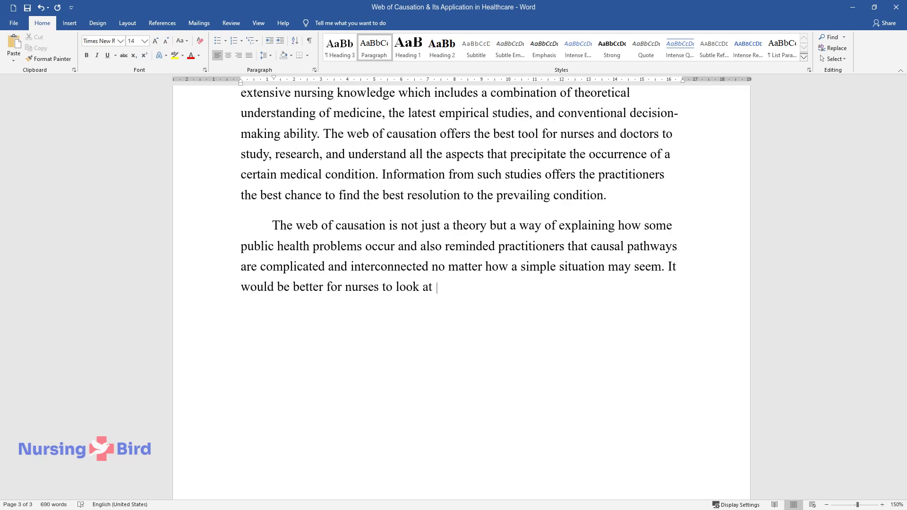
text(all possible causes and then apply a)
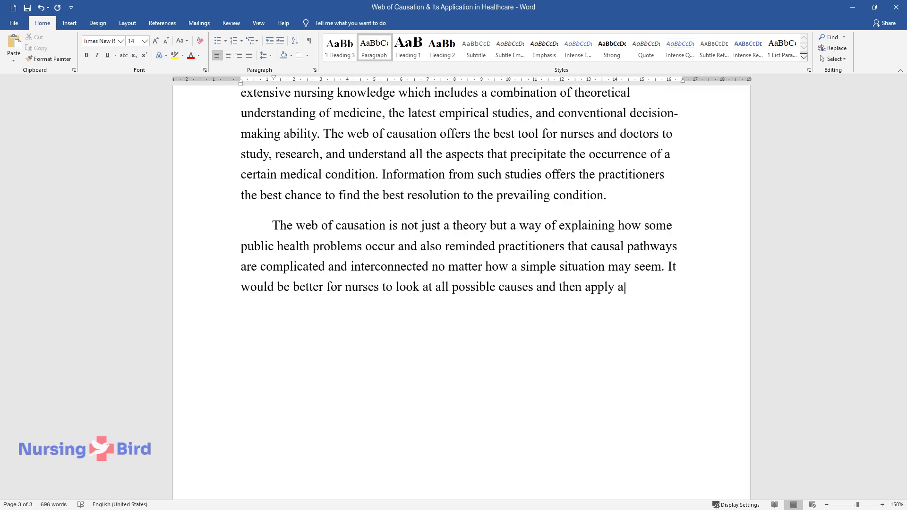
text(ll possible solutions.)
key(Return)
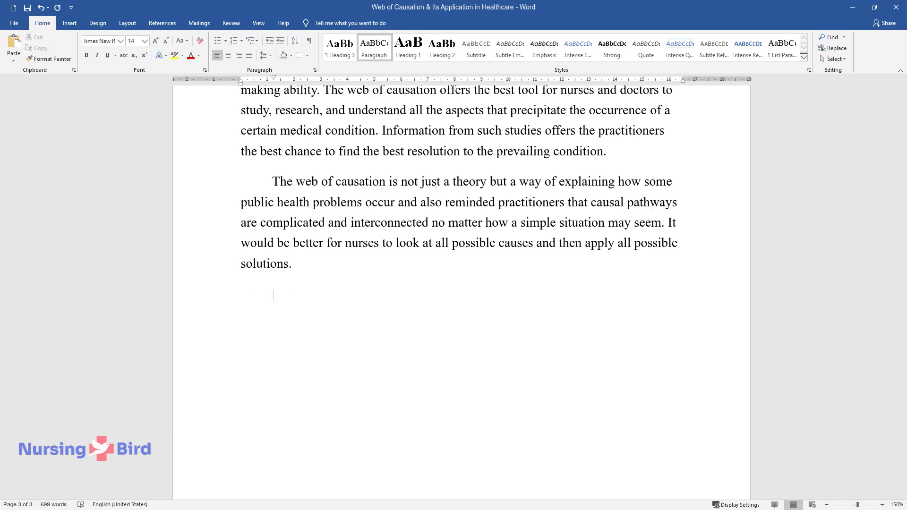
Step: List hypertension, myocardial infarction, mental disease and ischemic heart disease as web-of-causation applications
text(Some of the public health prob)
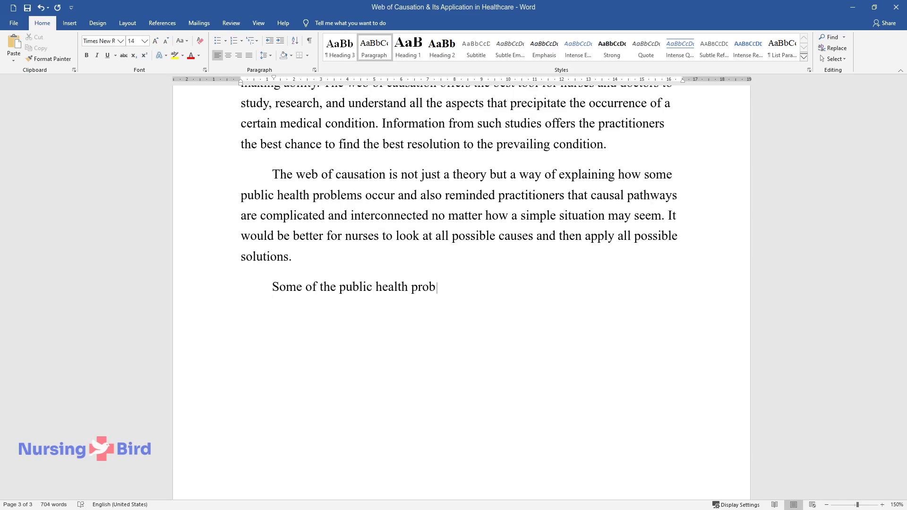
text(lems where the web of causation has )
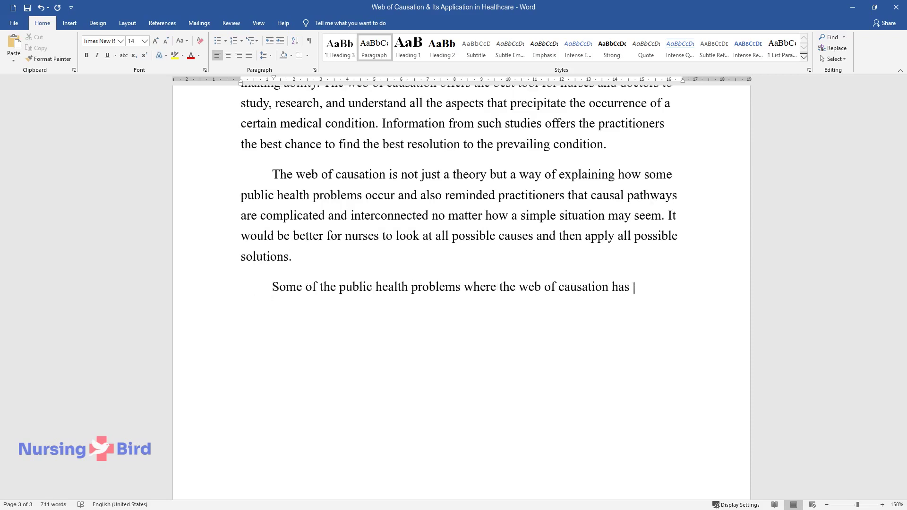
text(been used for intervention include h)
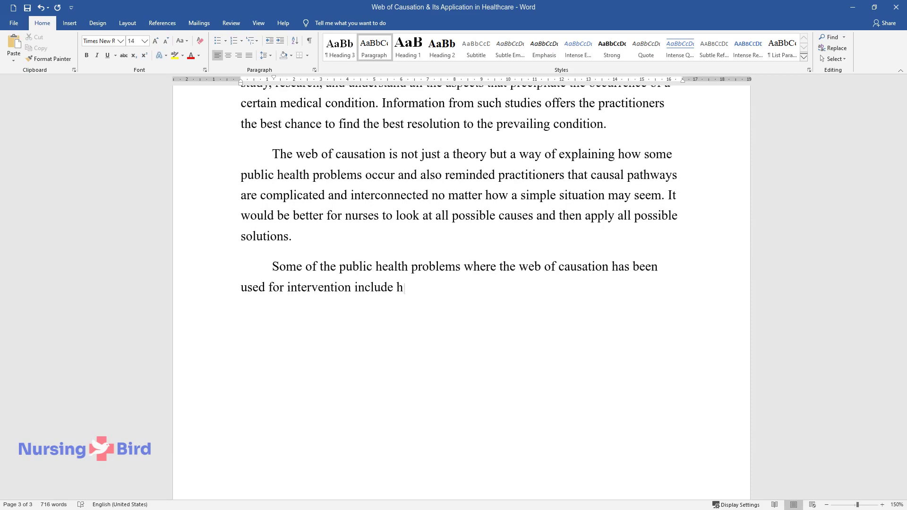
text(ypertension myocardial infarction, me)
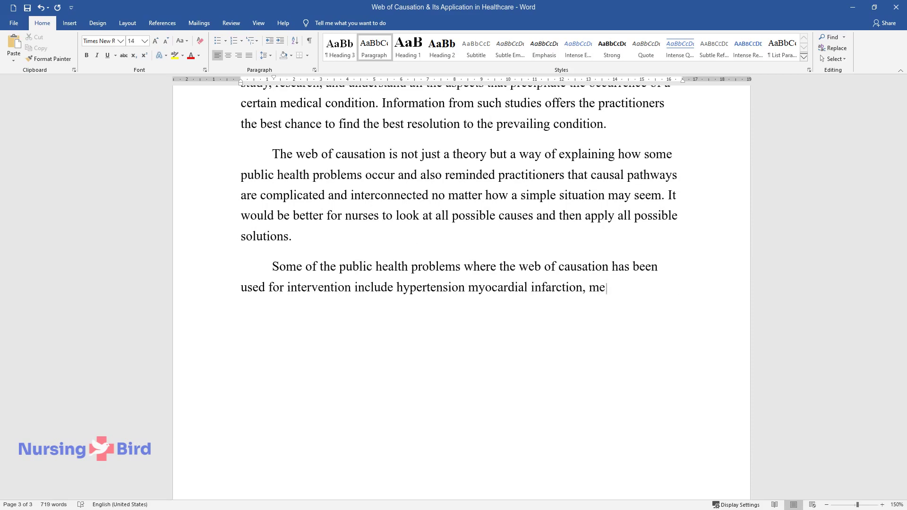
text(ntal disease, and ischemic )
text(heart dis)
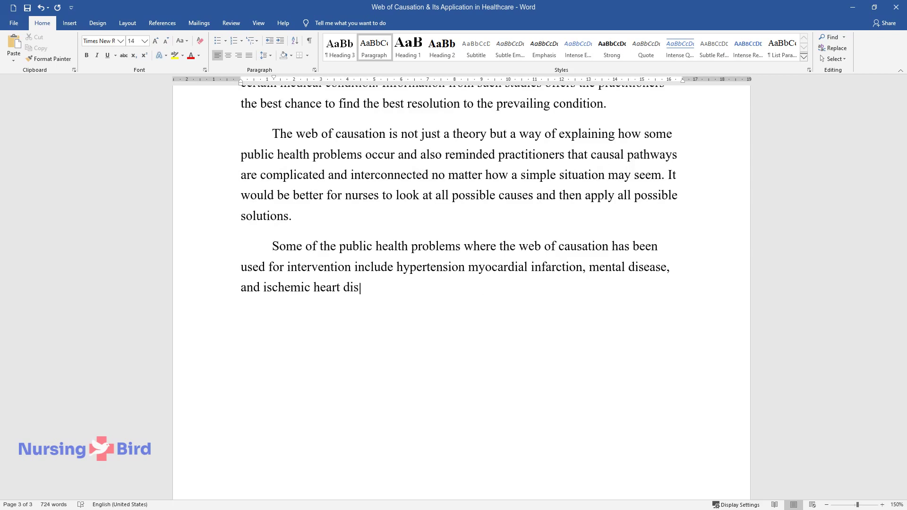
text(ease among other diseases.)
key(Return)
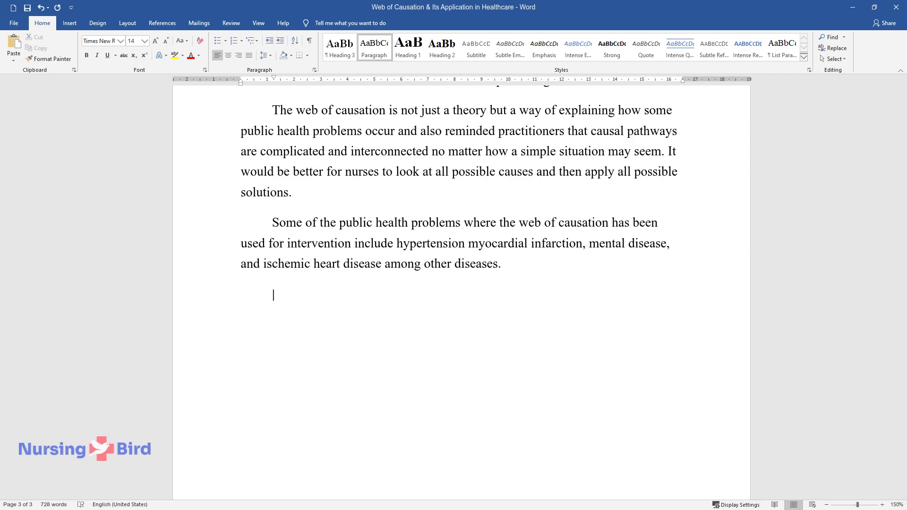
Step: Write the hypertension paragraph, naming stress, excess salt and lack of physical activity as causes
text(Hypertension can be )
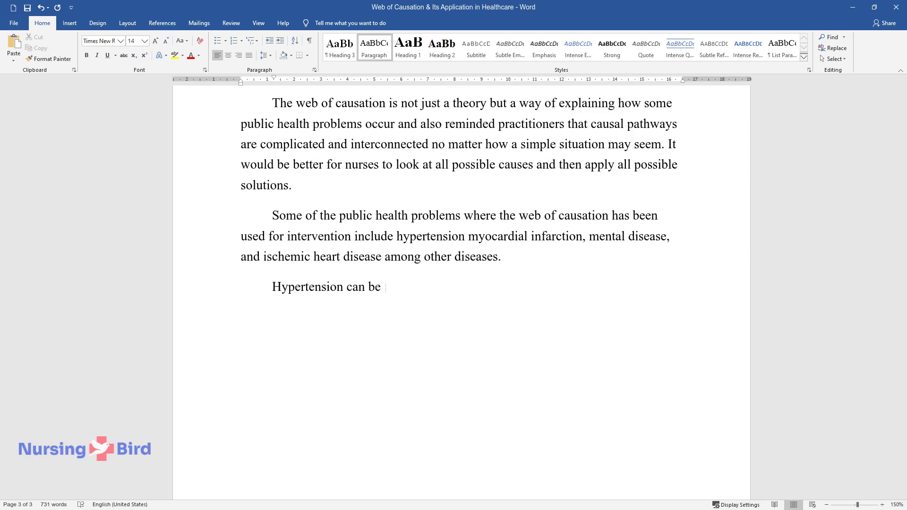
text(caused by stress, too much intake)
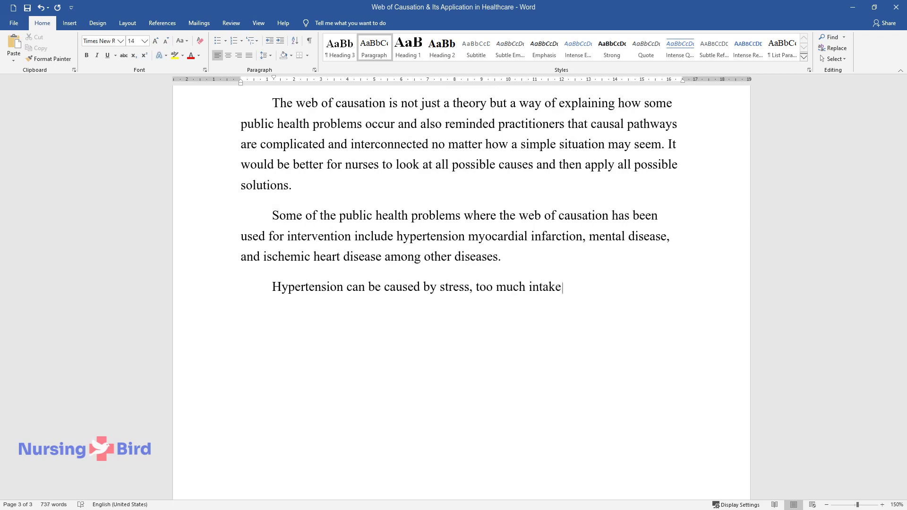
text( of salt, and a lack of physical )
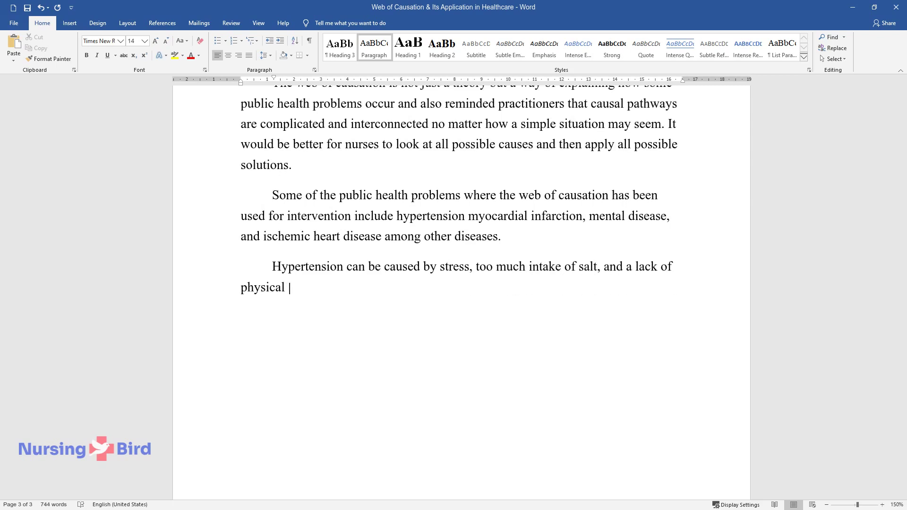
text(activity. Smoking or hereditary fa)
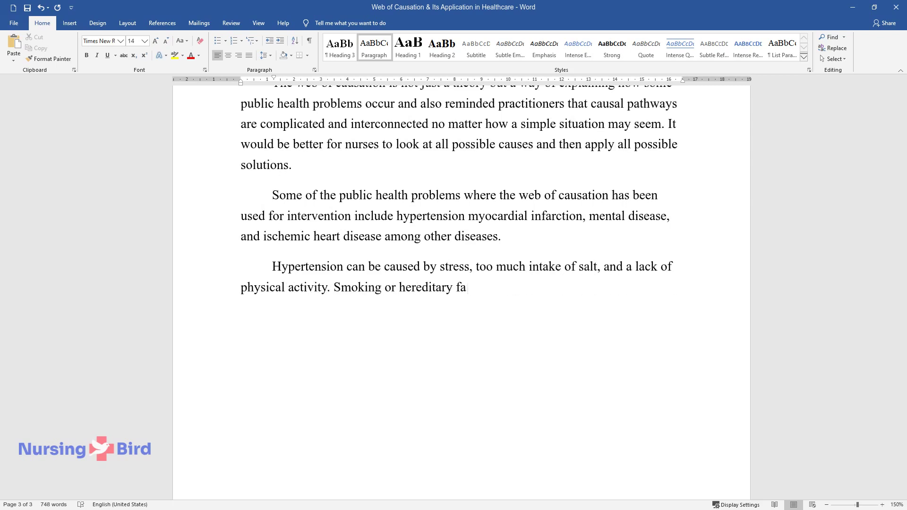
text(ctor can be another risk factor. )
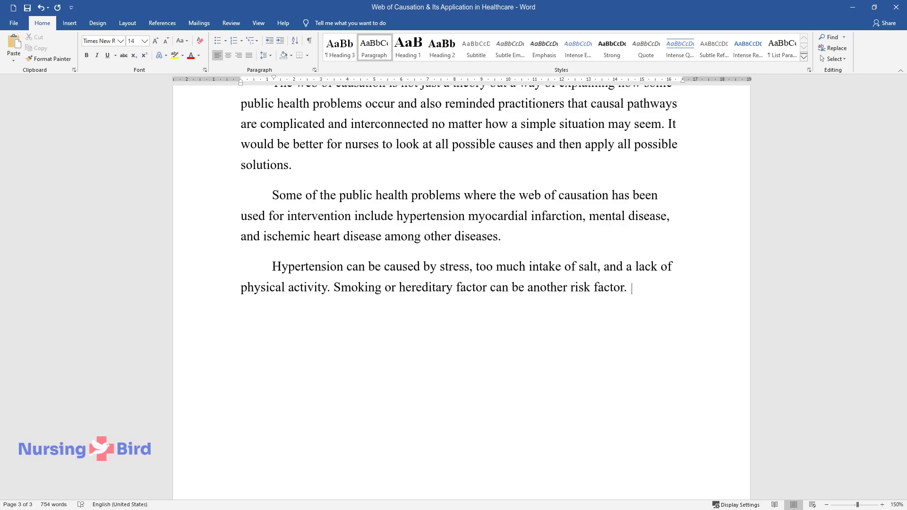
text(This can hence be exacerbated by t)
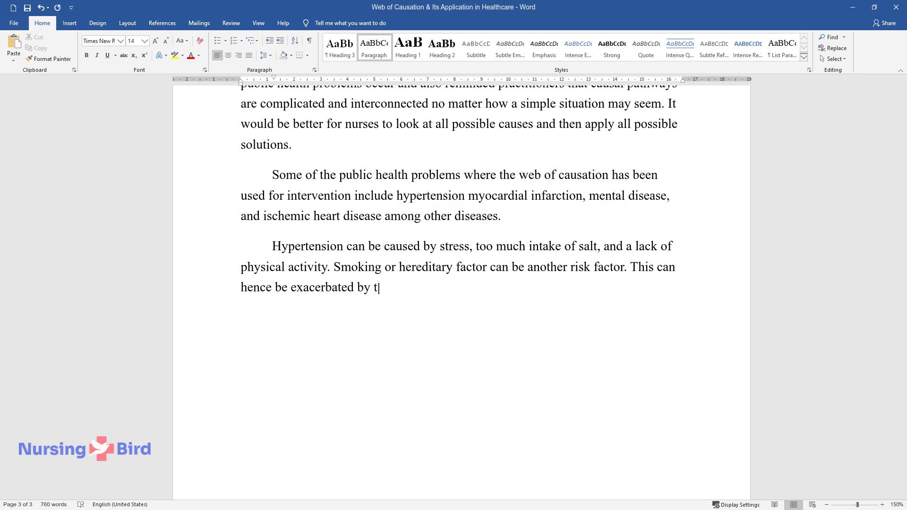
text(he occurrence of atherosclerosis.)
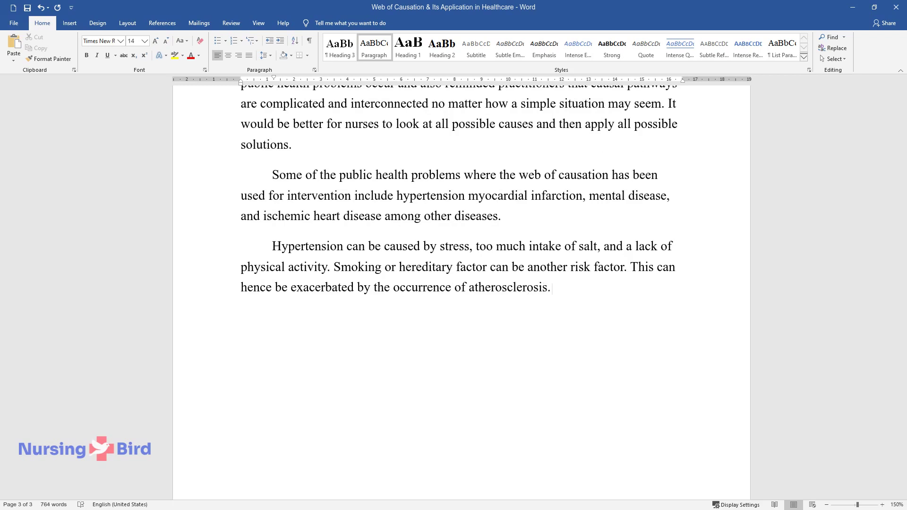
text( Still, the occurrence of hypertension and)
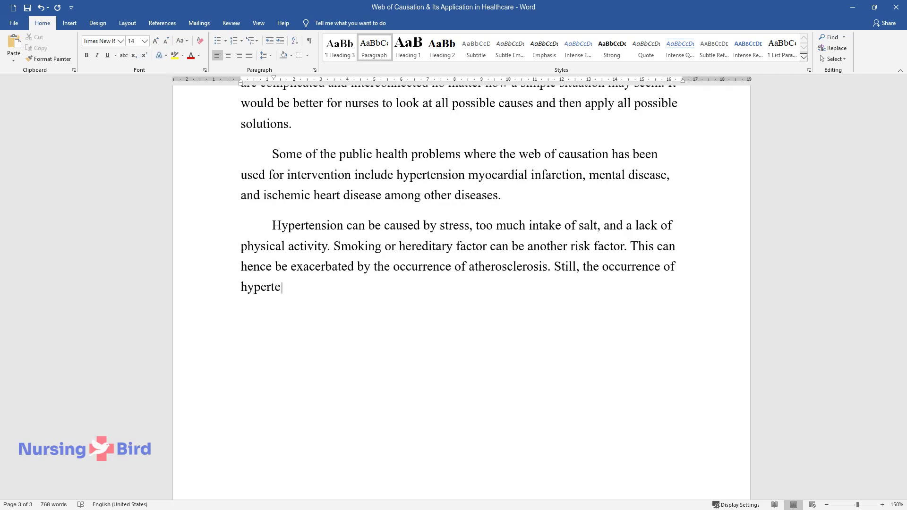
text( atherosclerosis can lead)
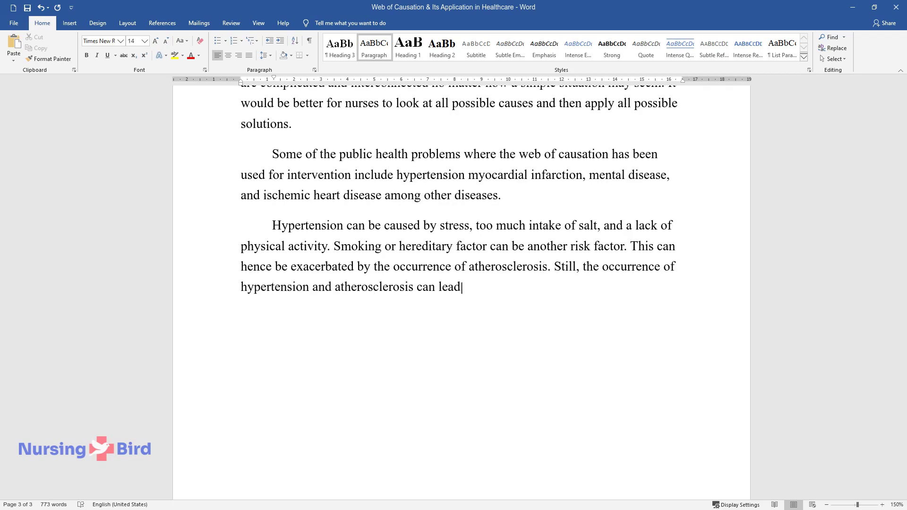
text( to blood clots or emboli floatin)
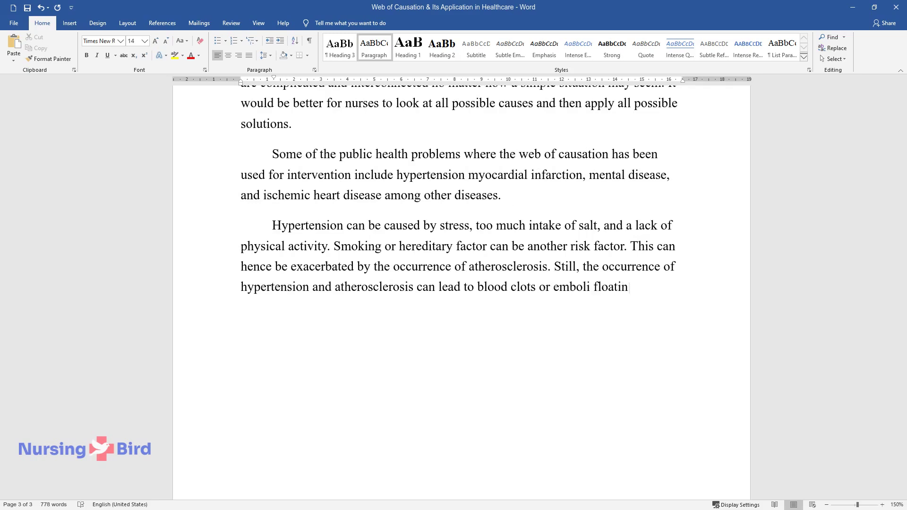
text(g through blood vessels thus caus)
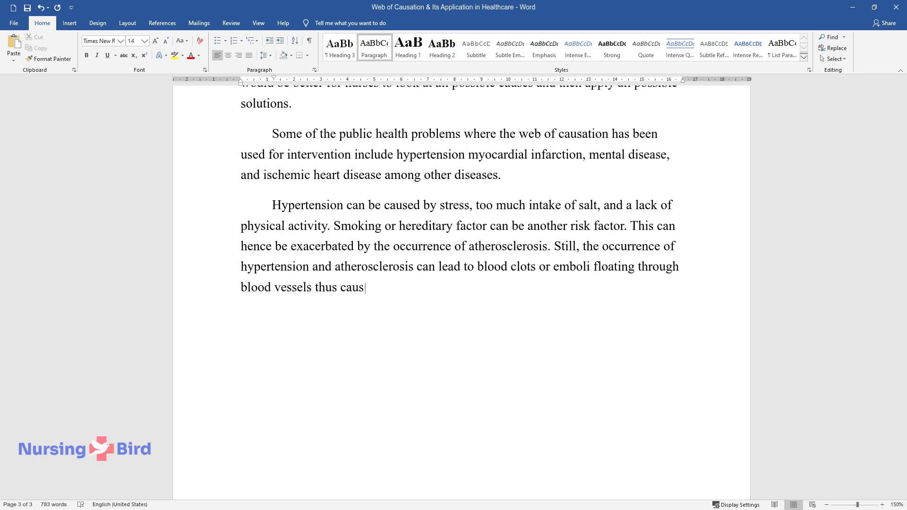
text(ing blockade and precipitating int)
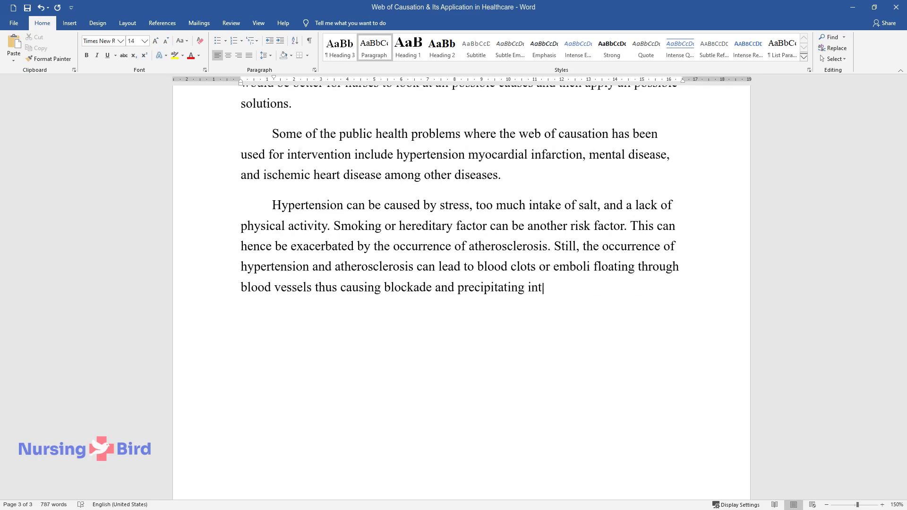
text(o myocardial infarction when the )
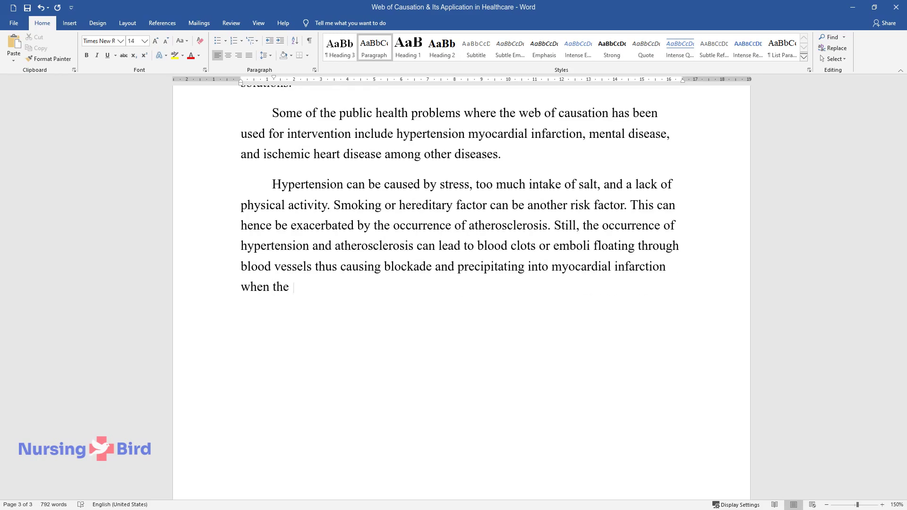
text(clot clogs the blood arteries.)
Step: Add the coronary heart disease paragraph, then type the heading 'Web of Causation & Community Partnership'
key(Return)
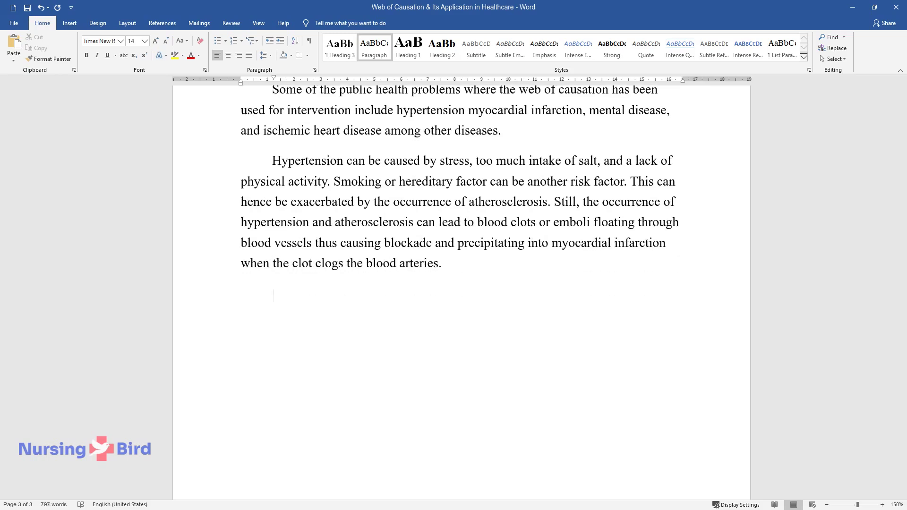
text(Excess consumpti)
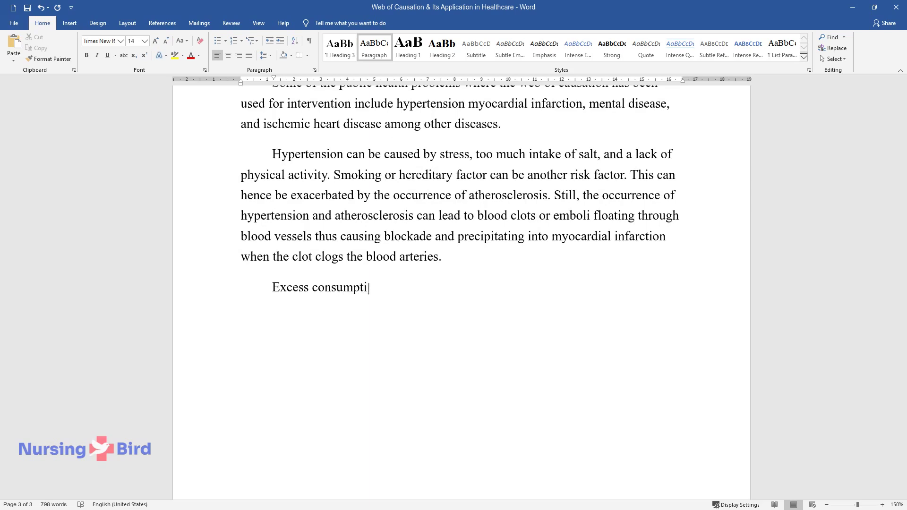
text(on of fatty foods, smoking, lack of)
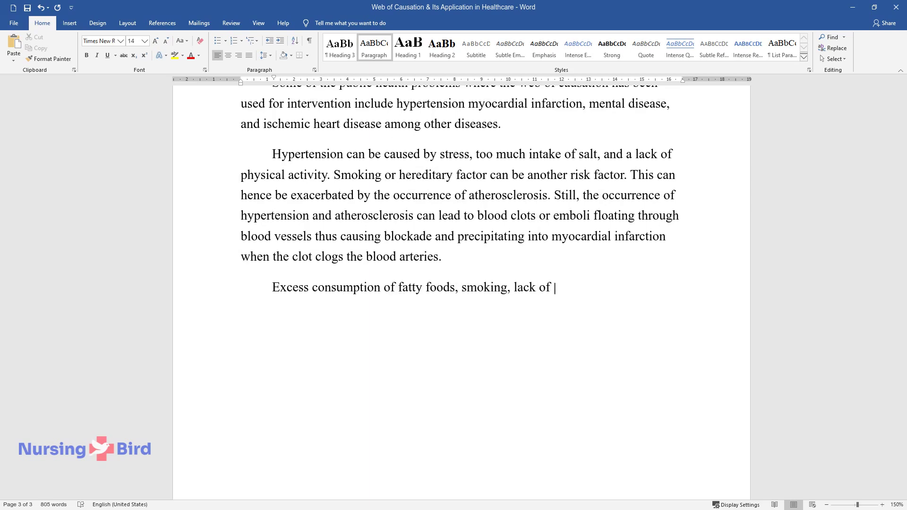
text( exercise, and being overweight can)
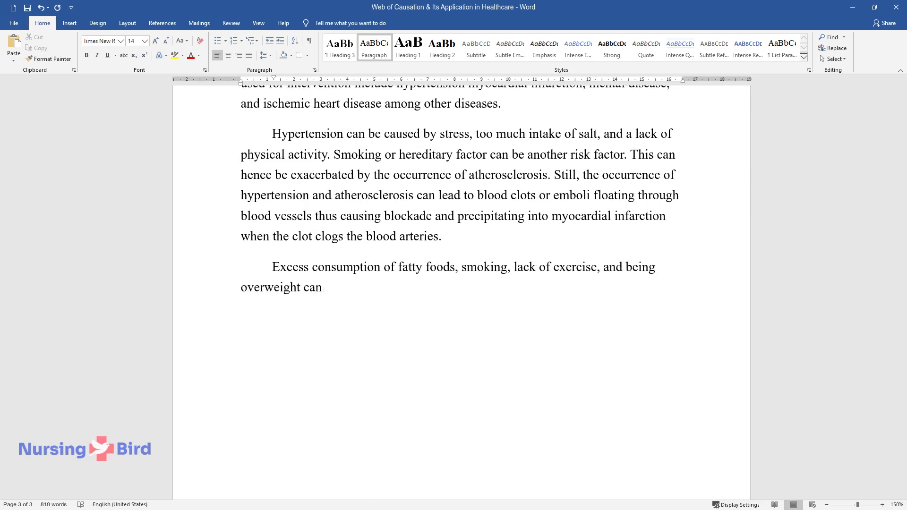
text( also cause coronary heart disease )
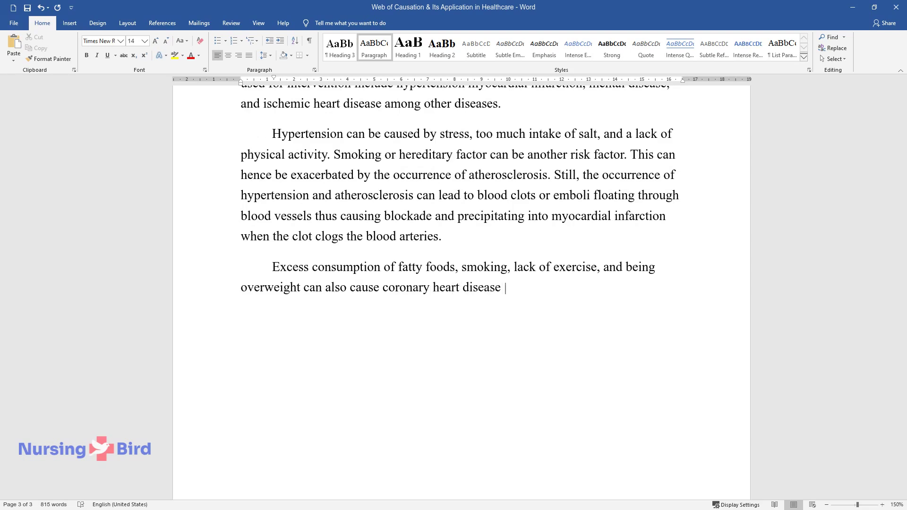
text(which is a serious public health problem in the world)
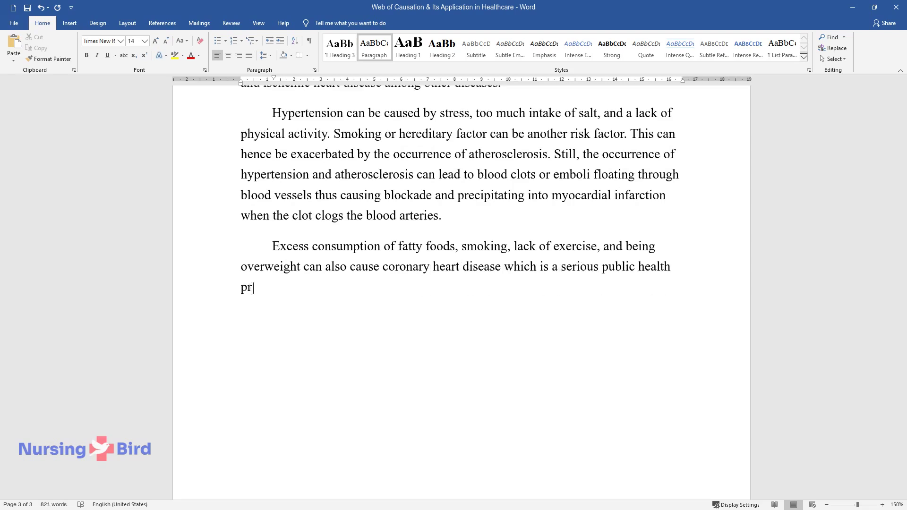
text( today. The causa)
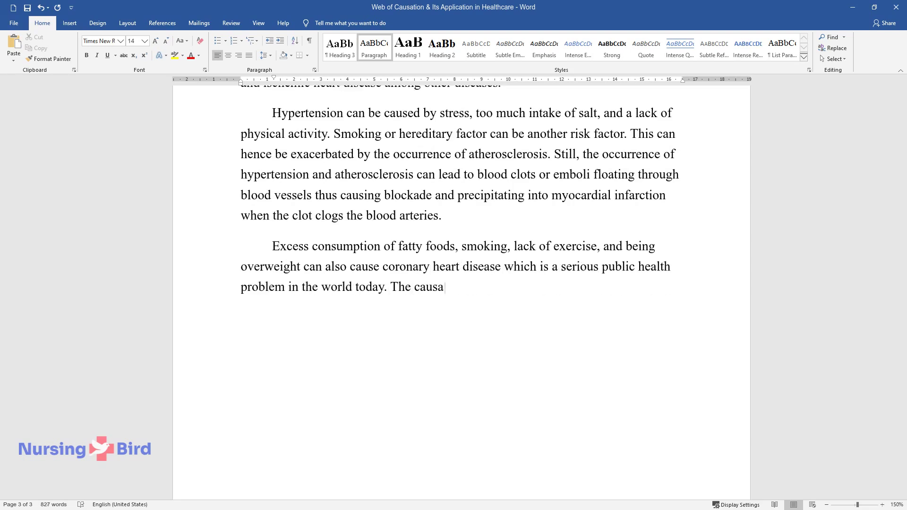
text(tive agents are sedentary lifestyles)
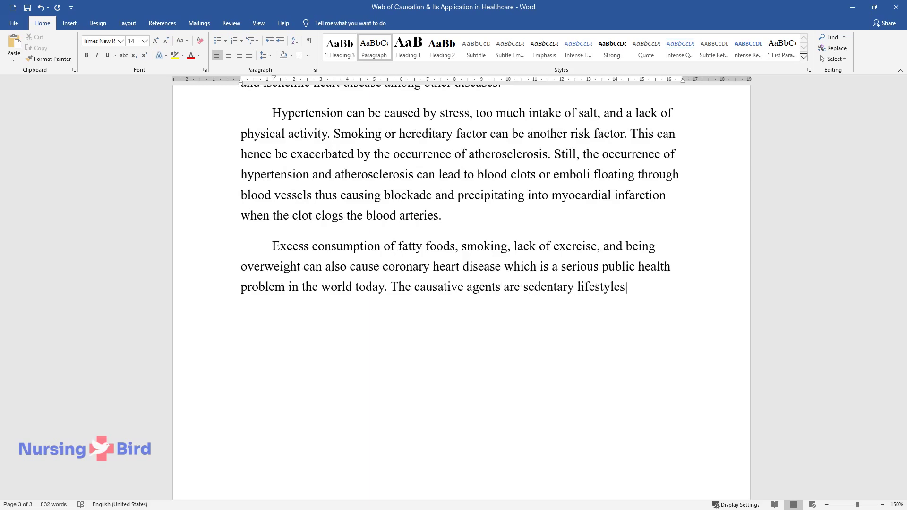
text( and human behavior meaning that pr)
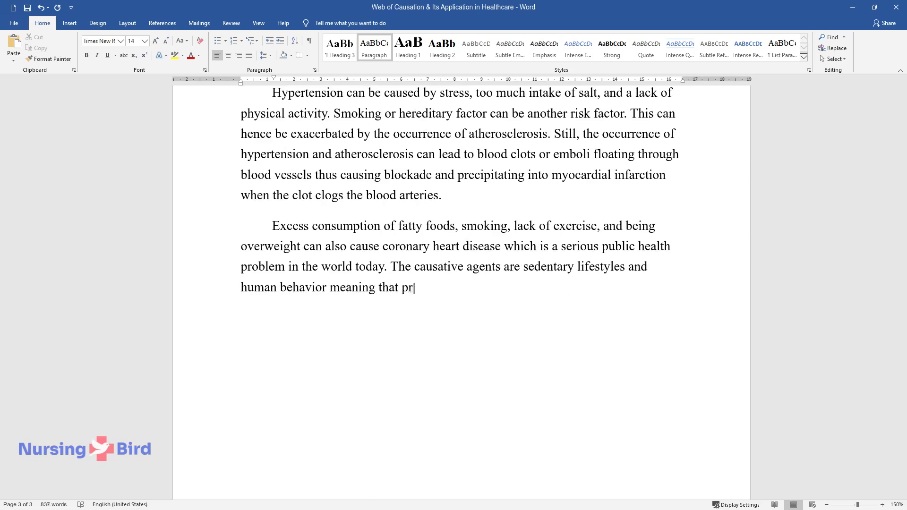
text(eventive interventions are availabl)
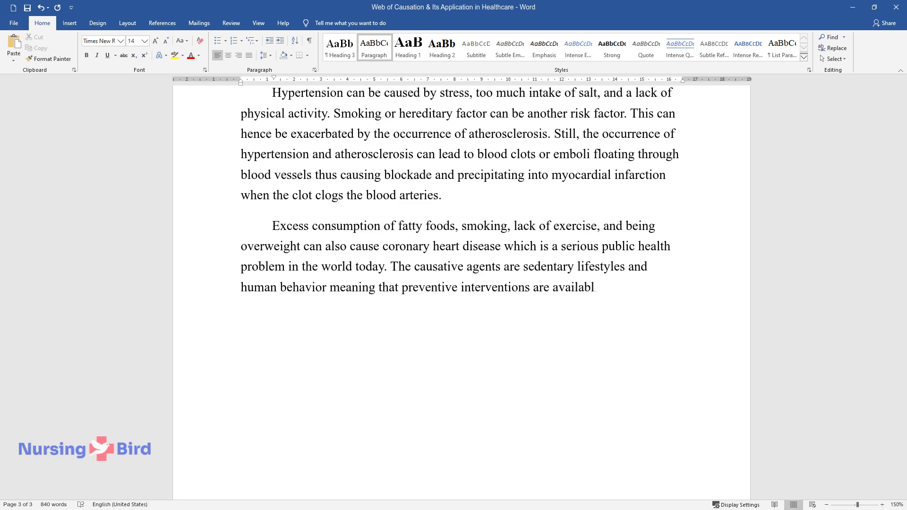
text(e.)
key(Return)
text(Web of Causa)
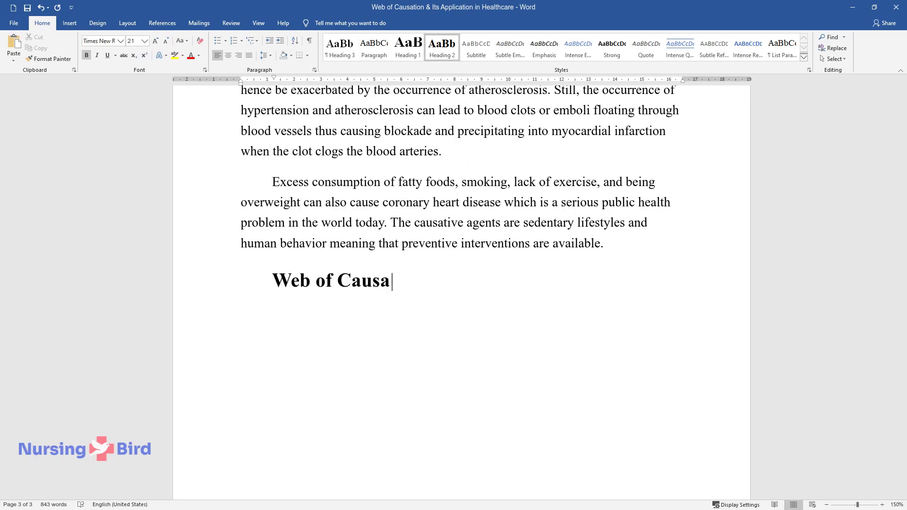
text(tion & Community Partnership)
Step: Write the community partnerships paragraph ending 'affect the whole nation.' and start a new paragraph
key(Return)
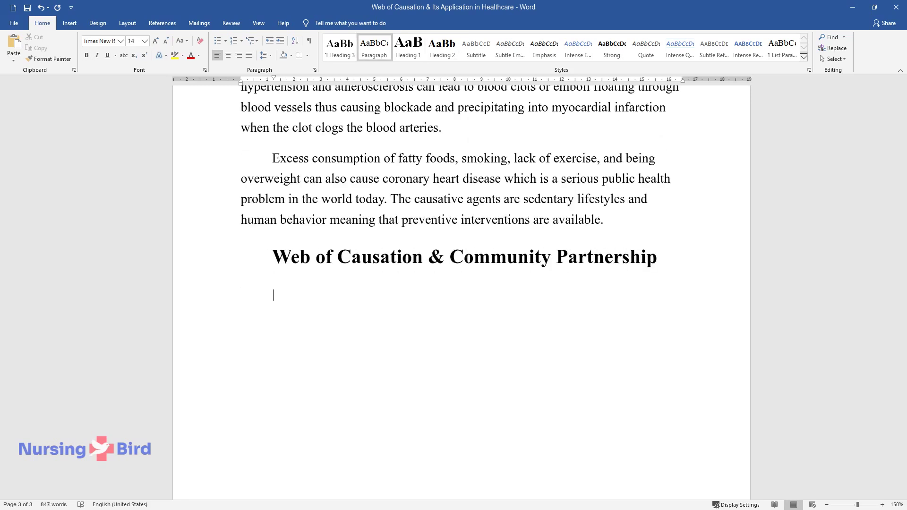
text(Community par)
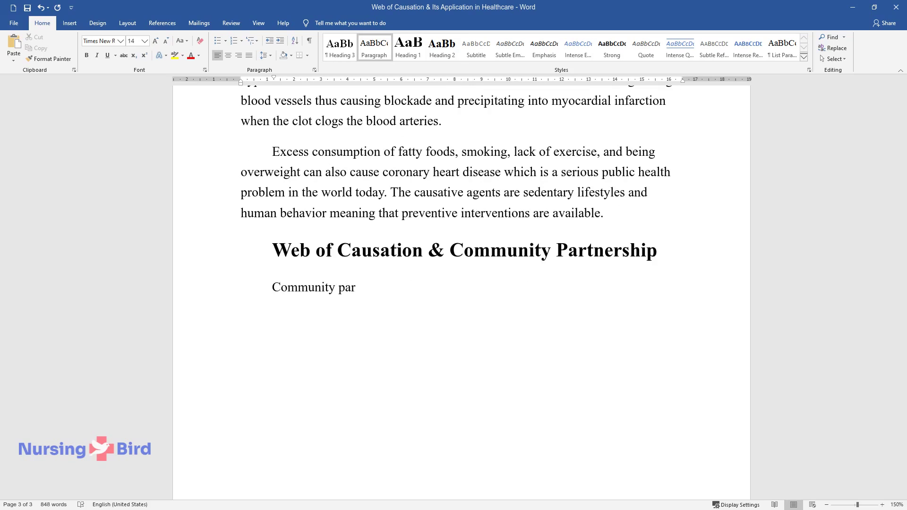
text(tnerships are beneficial when addres)
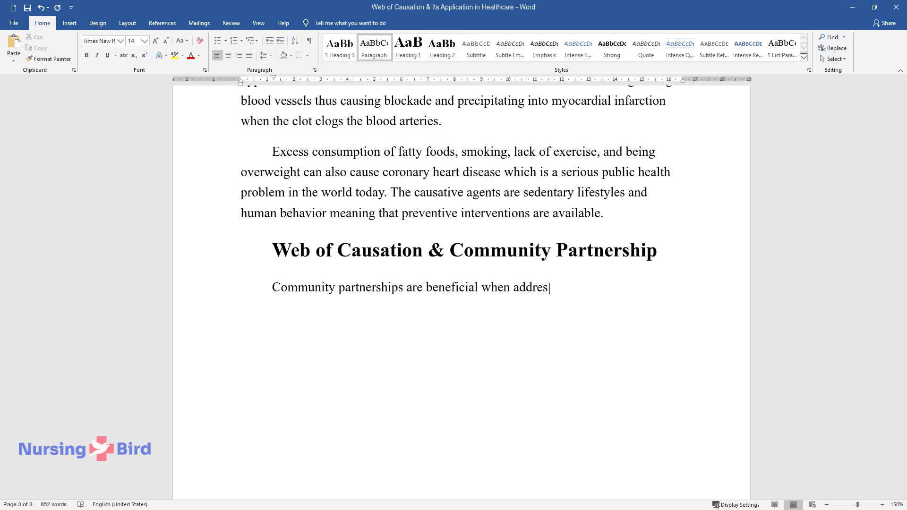
text(sing public health problems because )
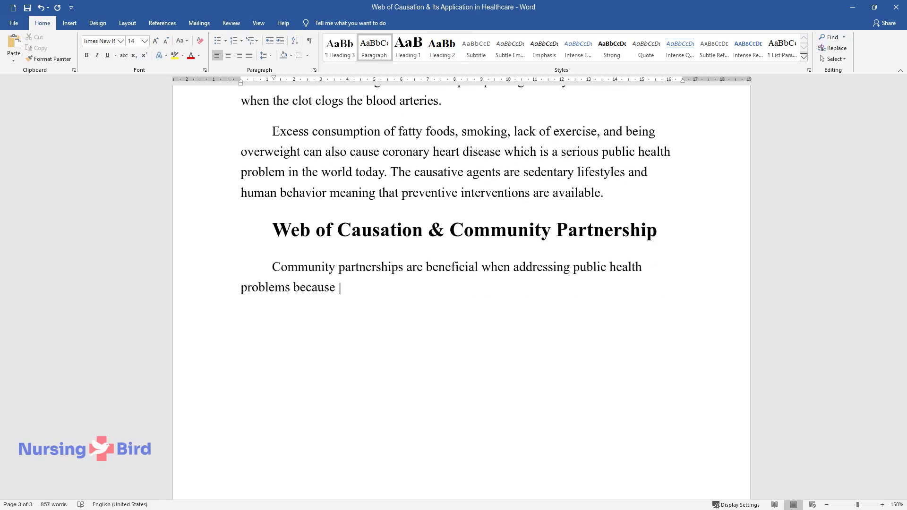
text(of a number of reasons. Basically, c)
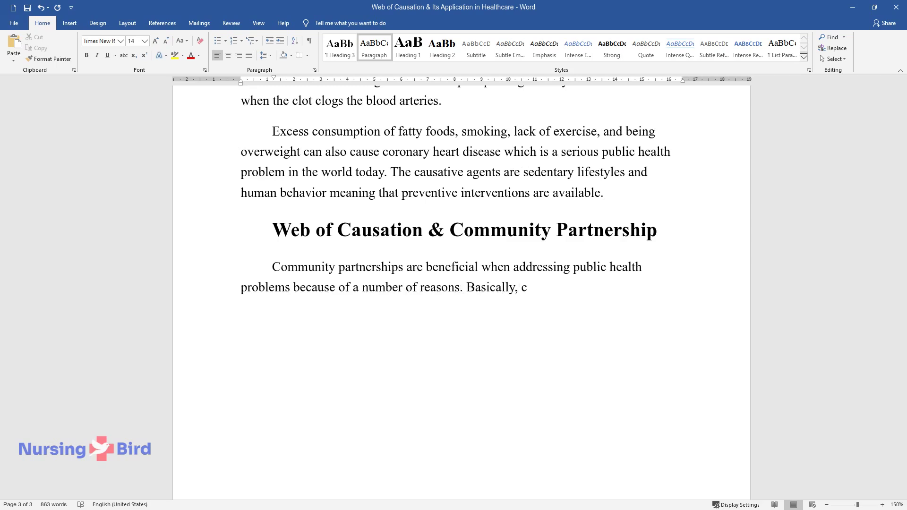
text(ommunity health projects offer holistic approaches to)
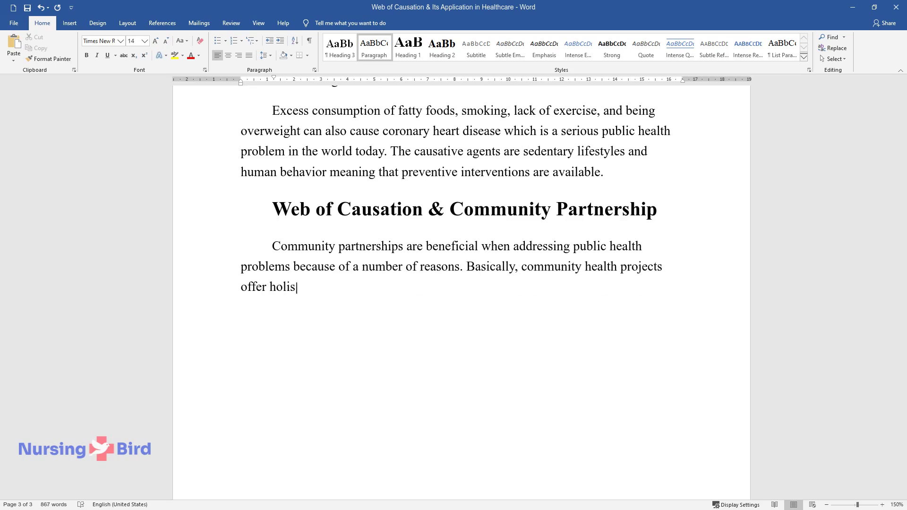
text( dealing with comm)
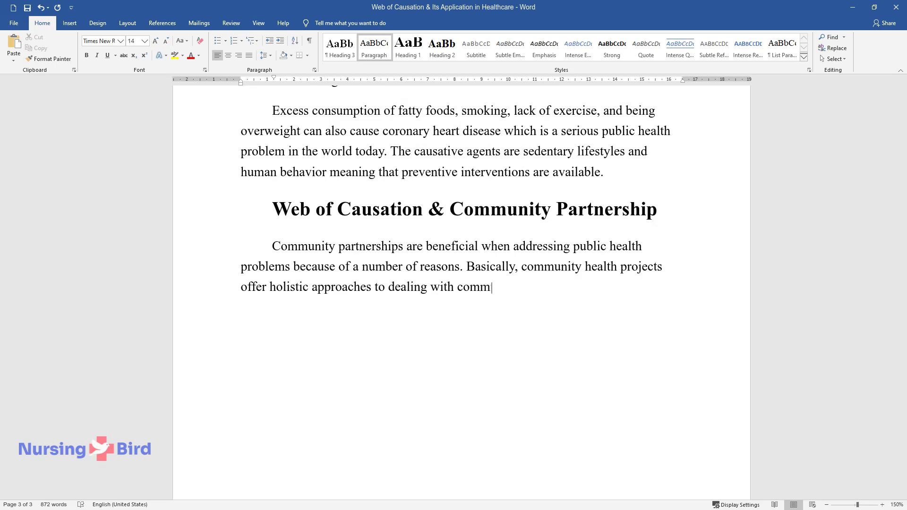
text(unity problems. The goal of public h)
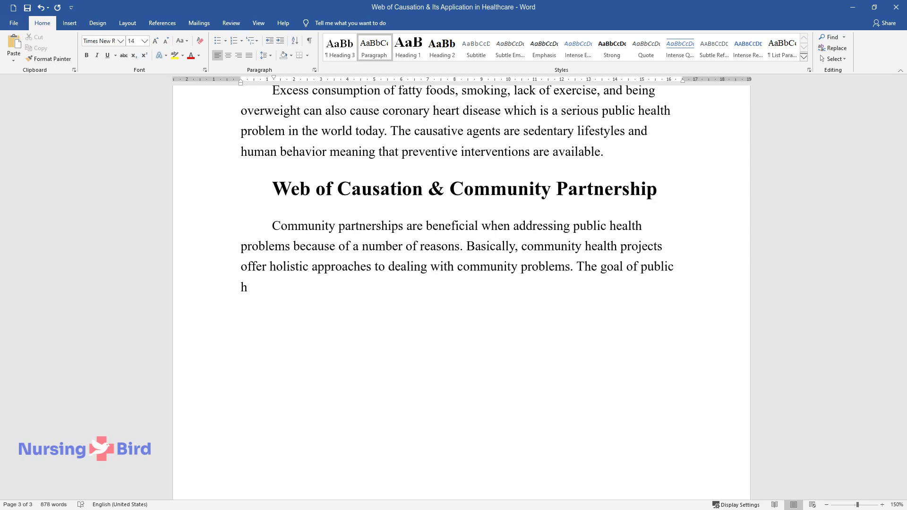
text(ealth is also meant for the public )
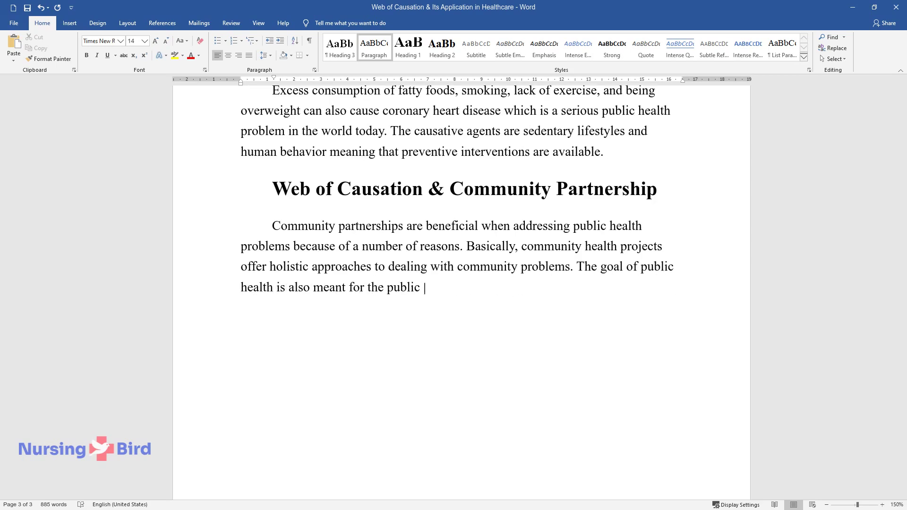
text(good and conserves the integrity of )
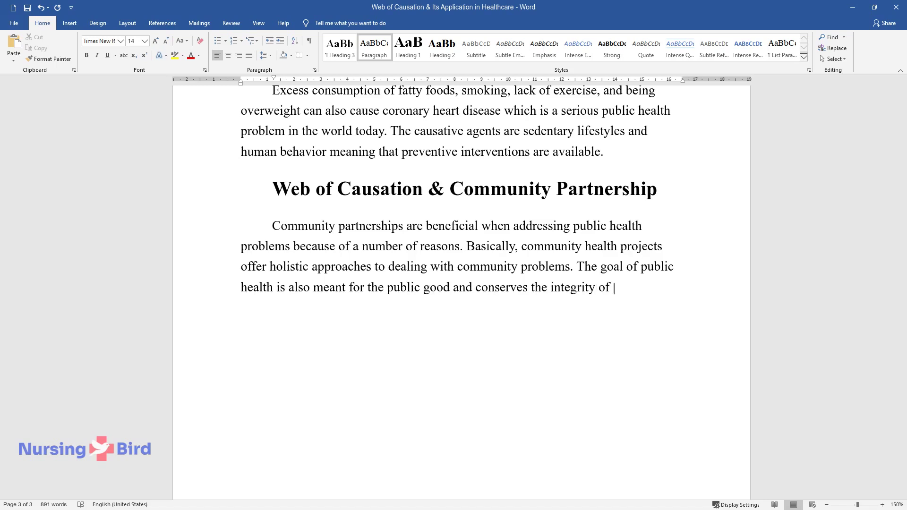
text(the people participating. Health is)
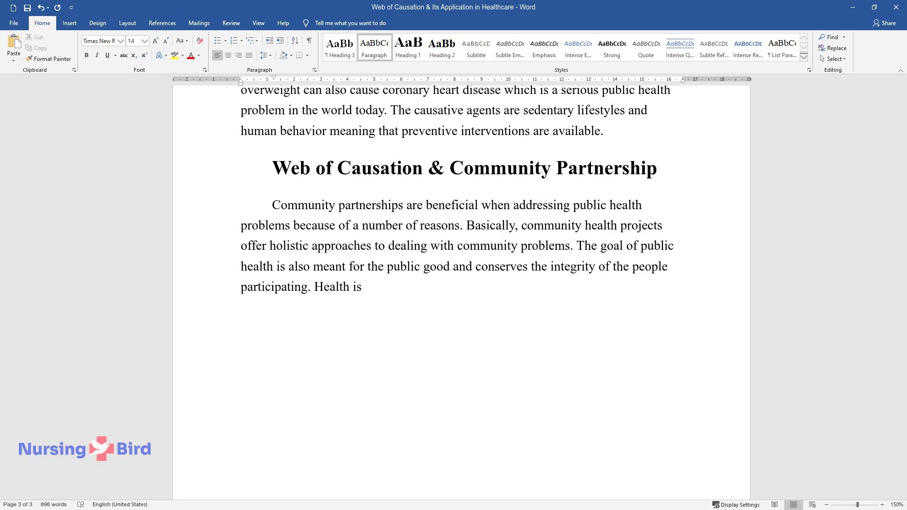
text( a very complex concept that affects)
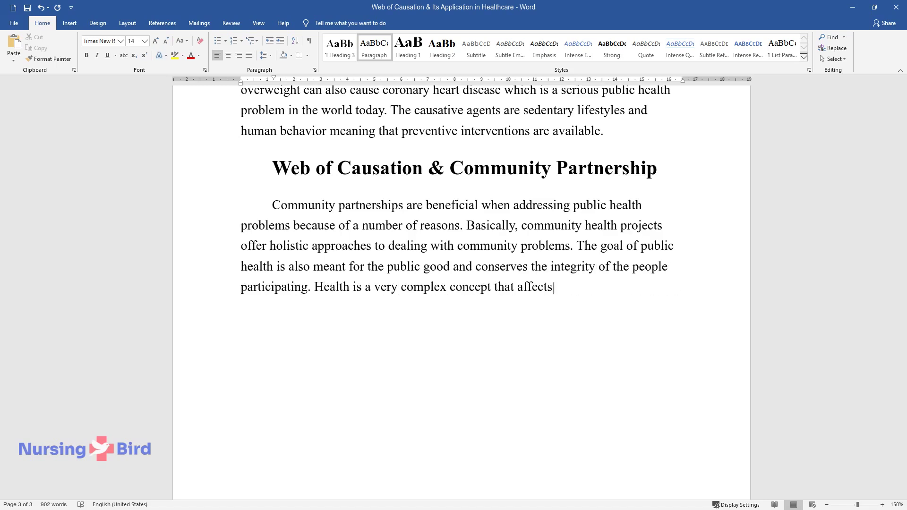
text( individuals, communities, and the w)
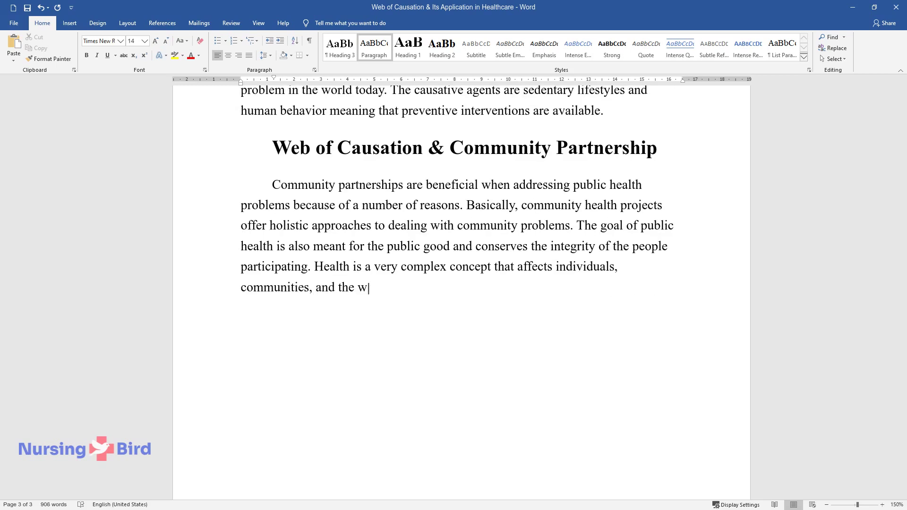
text(hole world society hence the factors)
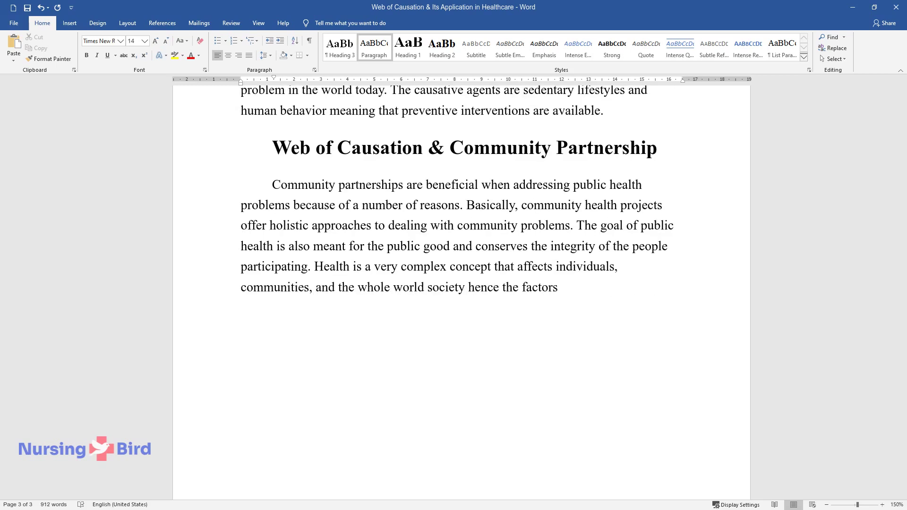
text( of the community can affect the who)
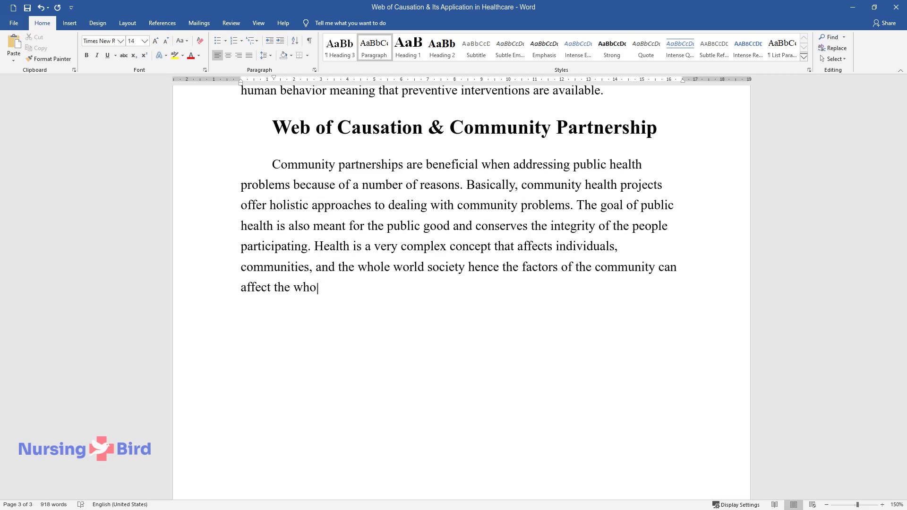
text(le nation.)
key(Return)
Step: Type the 'In order to empower a targeted community' paragraph on collaboration and community belonging
text(In ord)
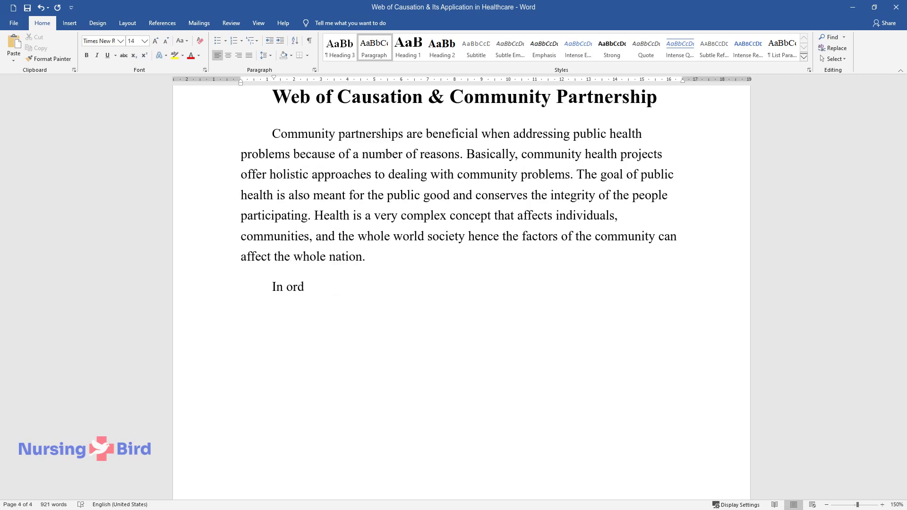
text(er to empower a targeted community, )
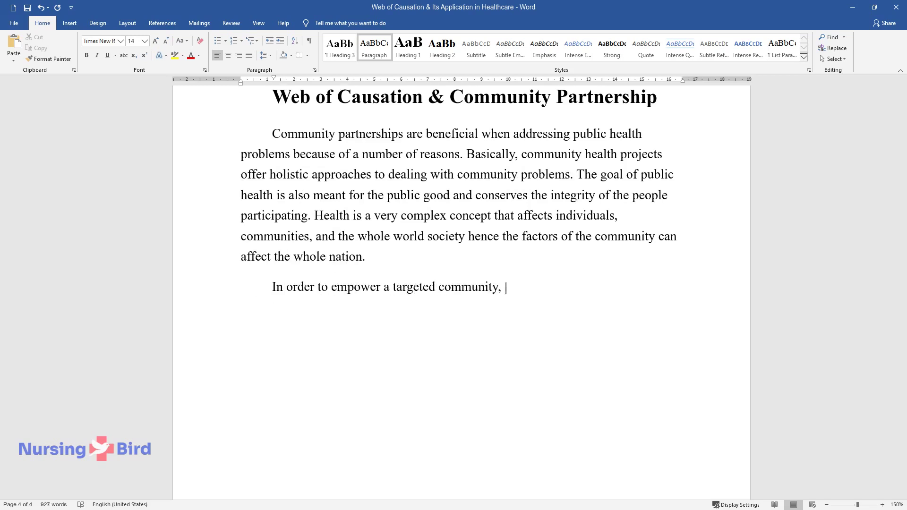
text(there needs to be adequate collabora)
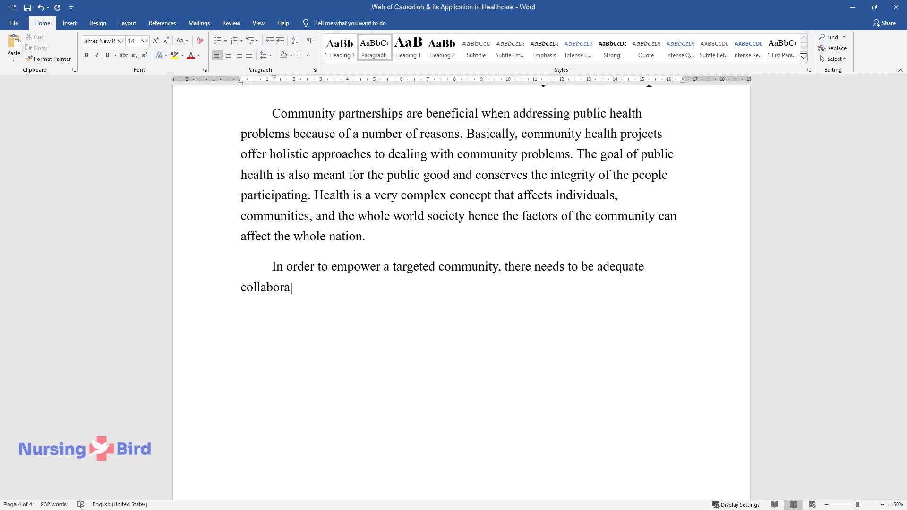
text(tion in order to meet the goal of i)
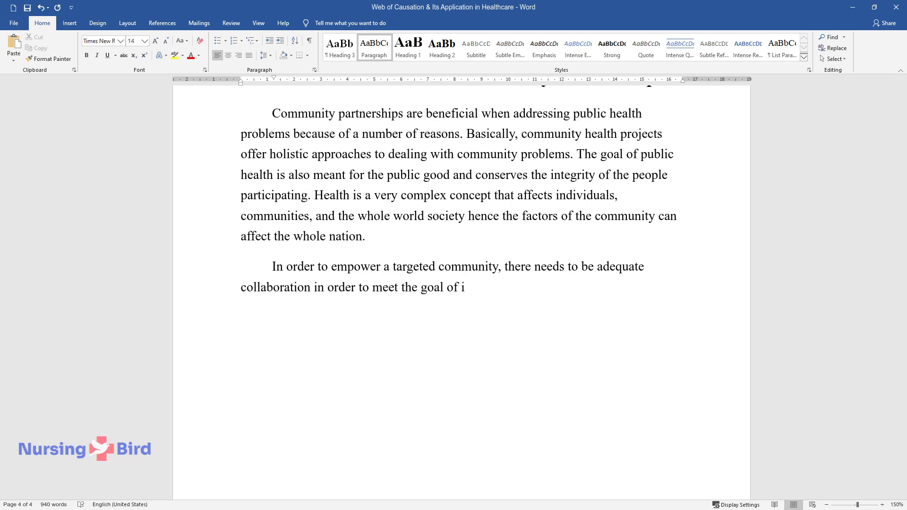
text(mproved community health. It's also )
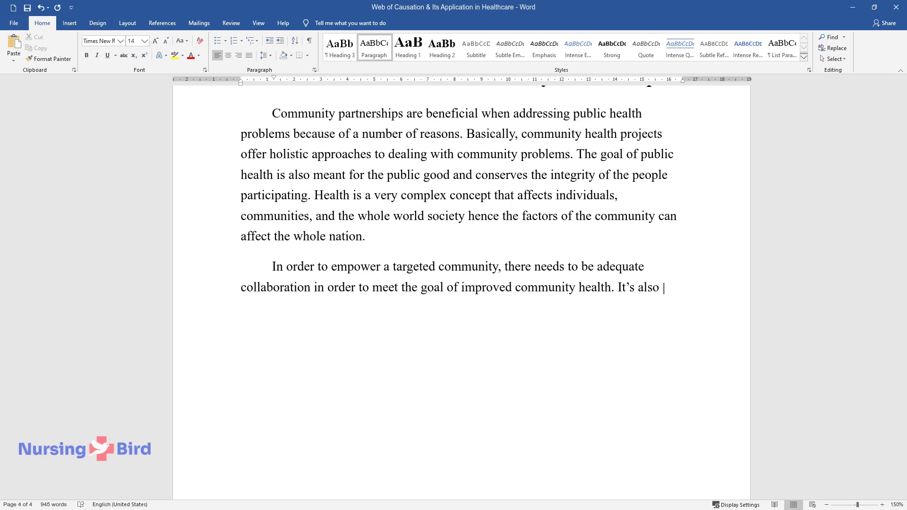
text(obvious that community health is int)
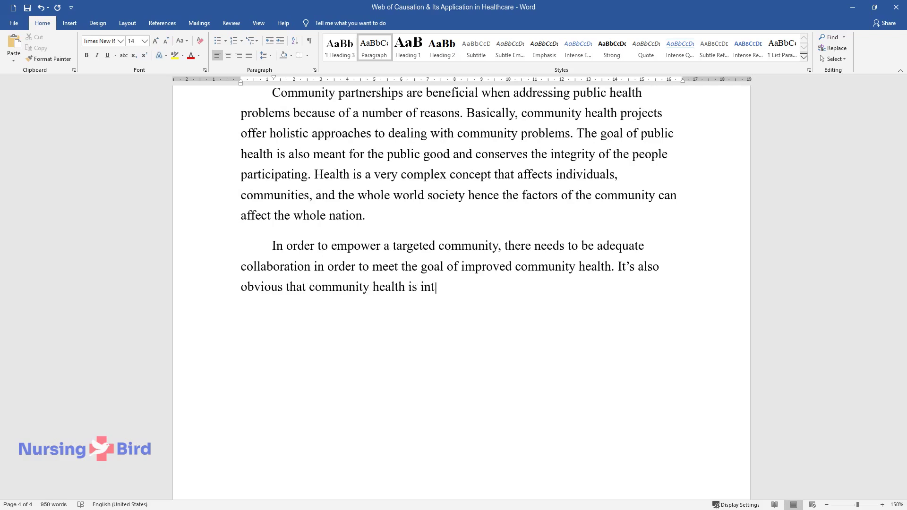
text(errelated with the way organization)
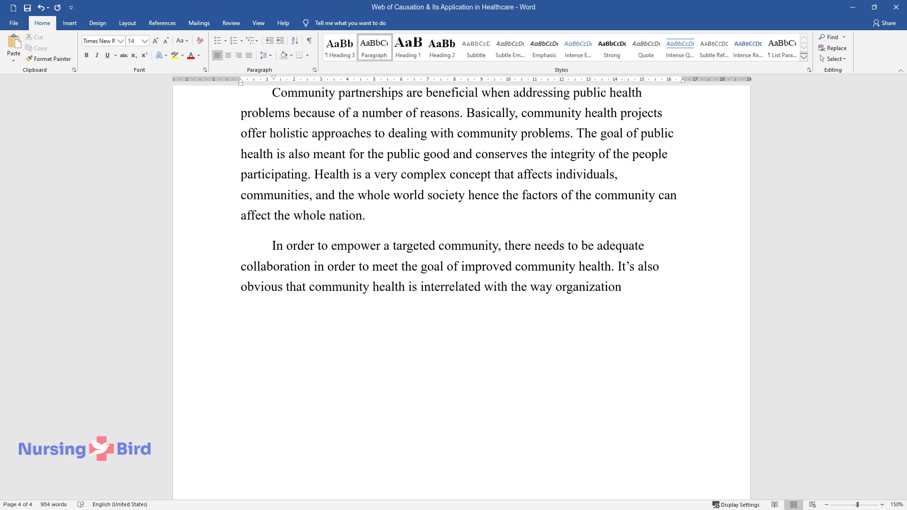
text(s relate with families, individuals,)
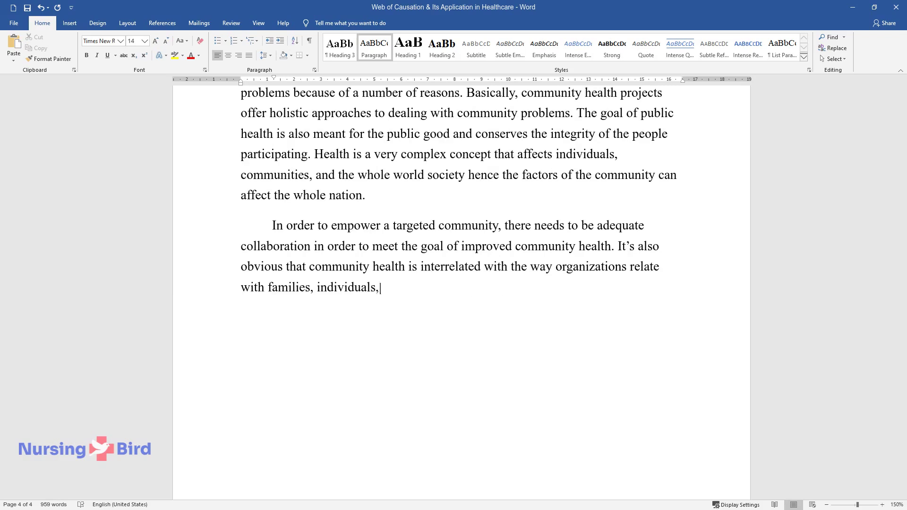
text( and communities. This, therefore, m)
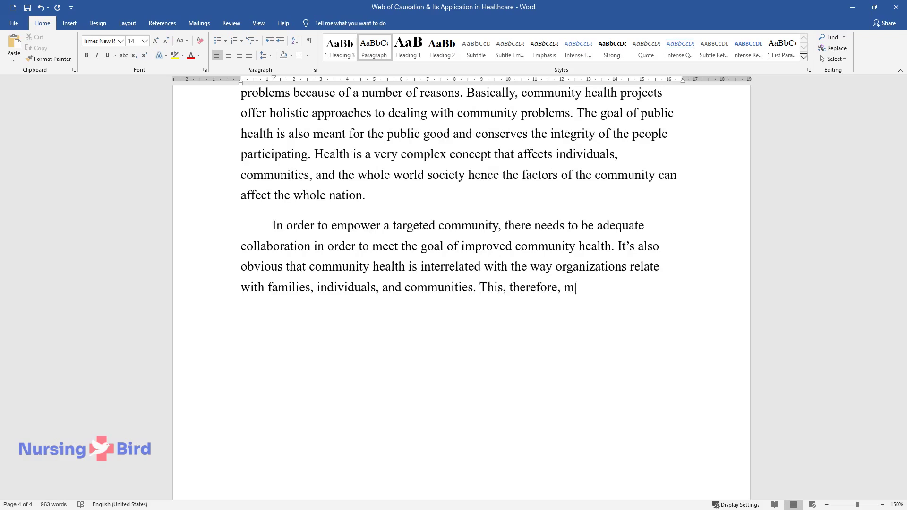
text(eans understanding the concerns of i)
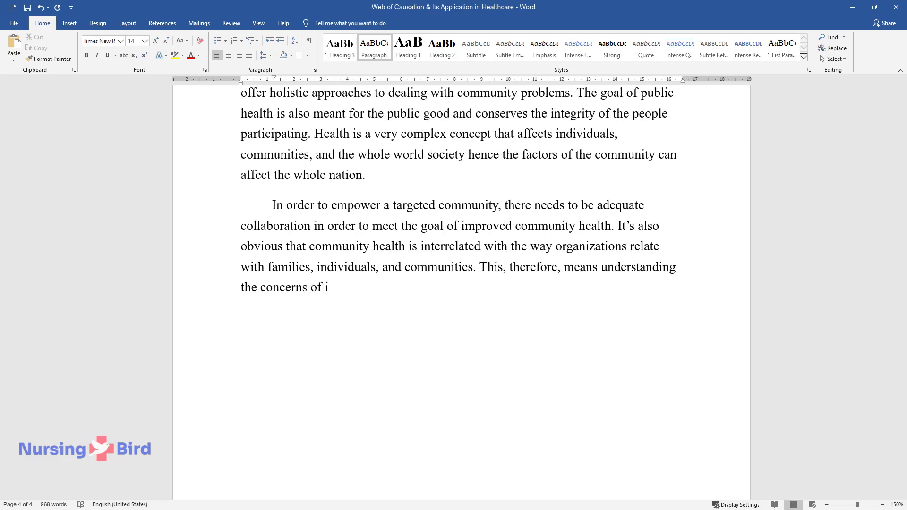
text(ndividuals also requires the involv)
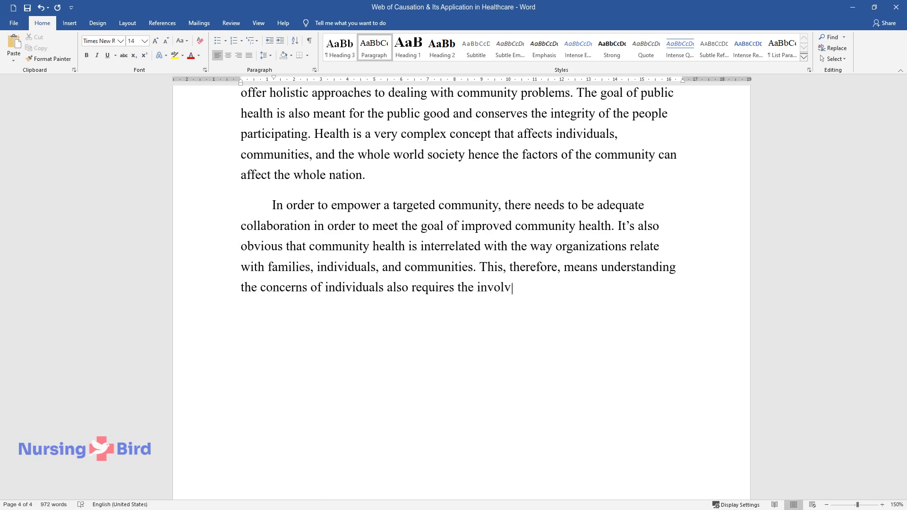
text(ement of collective community percep)
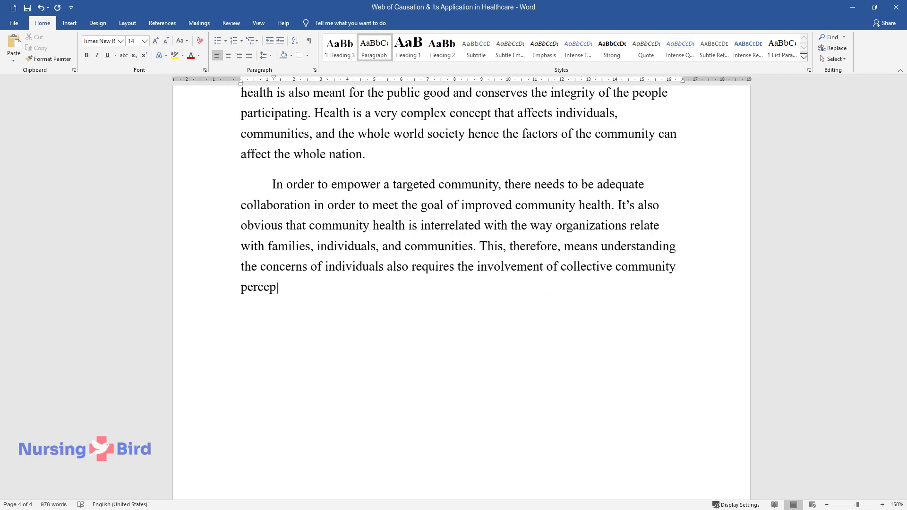
text(tion so that health is understood at the societal level. Collaboration)
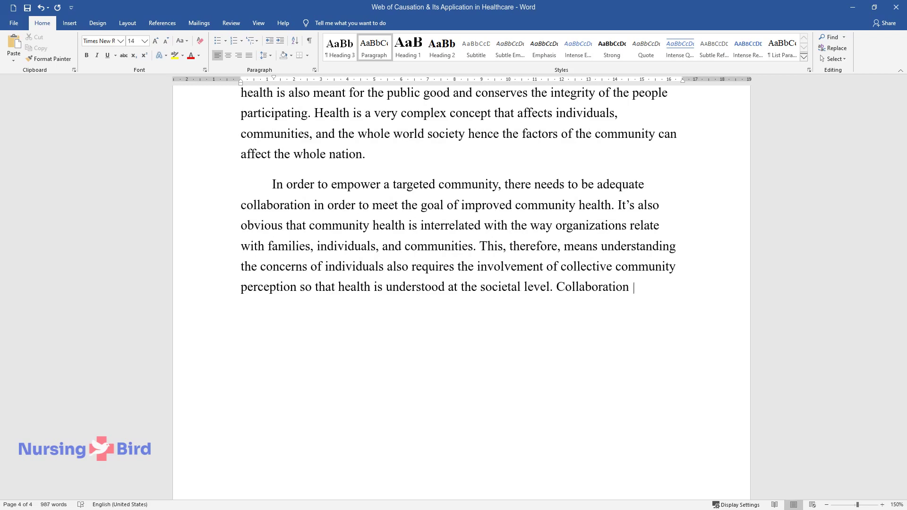
text(ds a sense of belonging in )
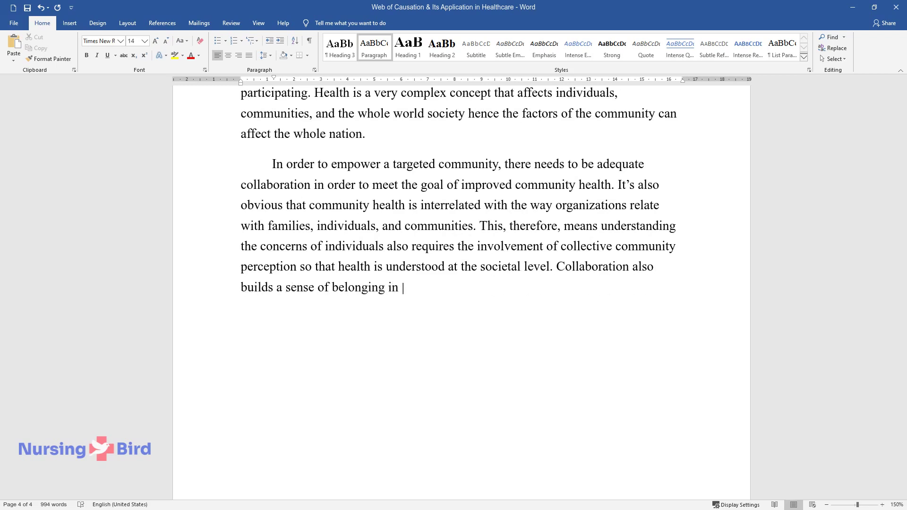
text(the community. This will increase th)
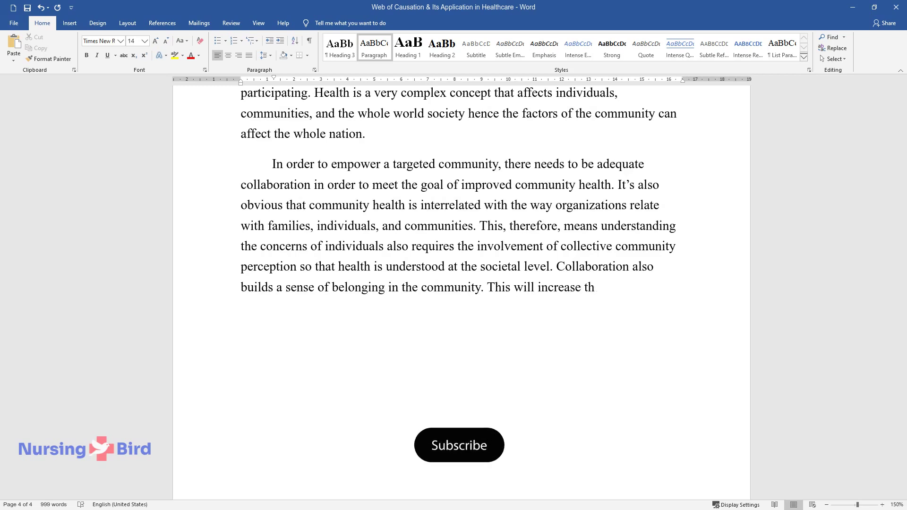
text(e amount of cooperation when working)
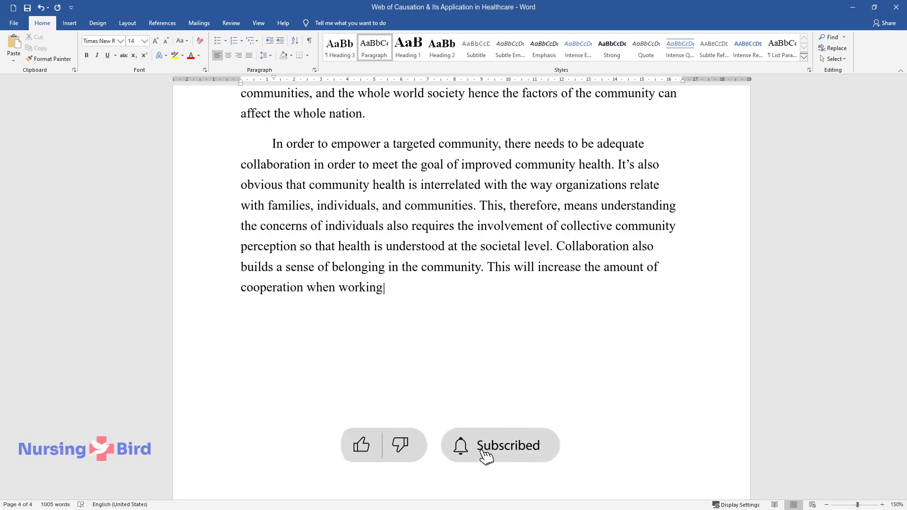
text( on the community project as the co)
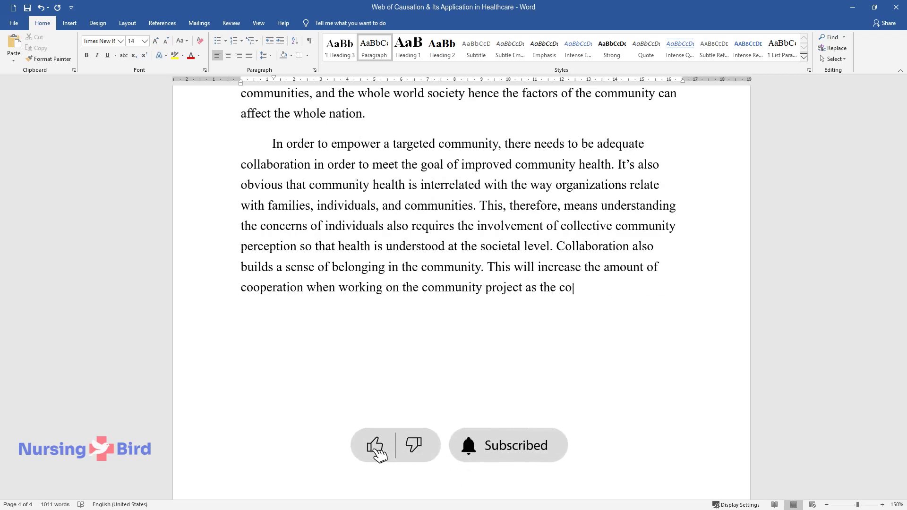
text(mmunity feels equitable and has a se)
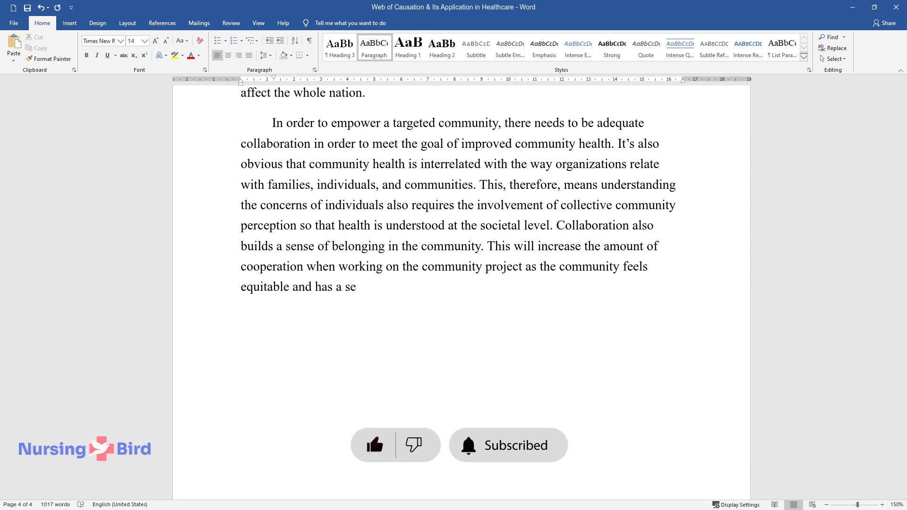
text(nse of ownership of the health proje)
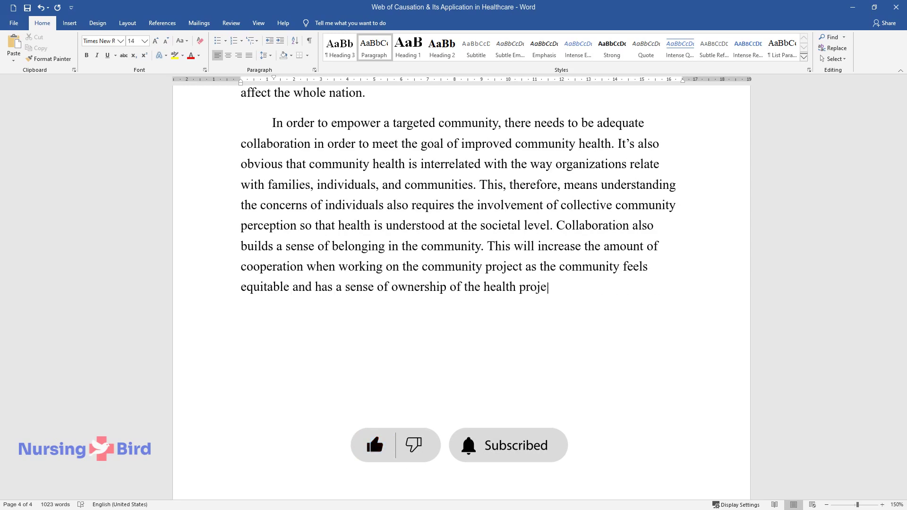